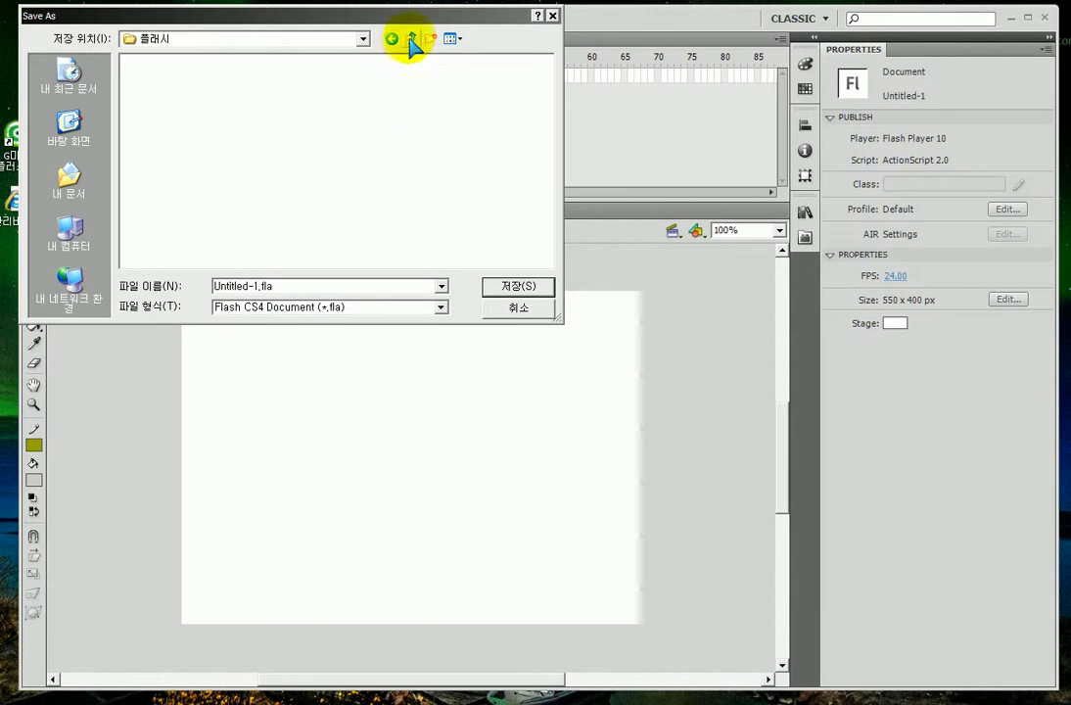
Step: Browse to the 플래시 folder that holds the earlier lesson files as the save location
click(91, 150)
double_click(147, 106)
double_click(147, 131)
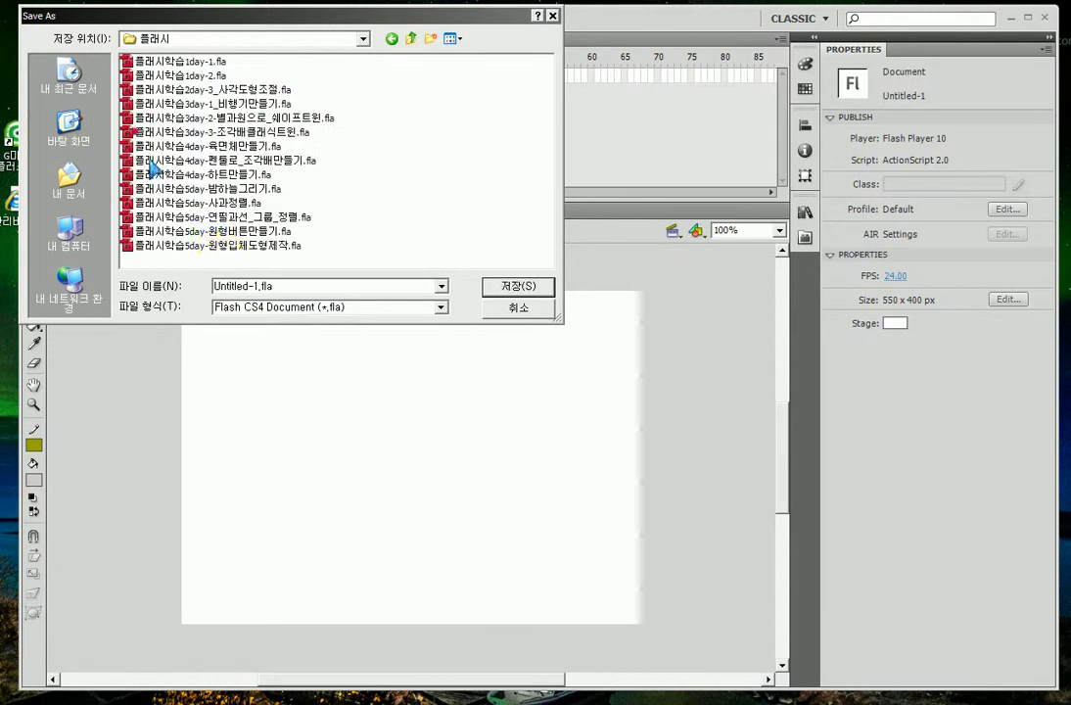
Step: Save the document as 플래시학습6day-원근감글자.fla, basing the name on the latest 5day lesson file
click(211, 245)
click(287, 287)
drag(265, 286, 443, 287)
text(6d)
key(BackSpace)
key(BackSpace)
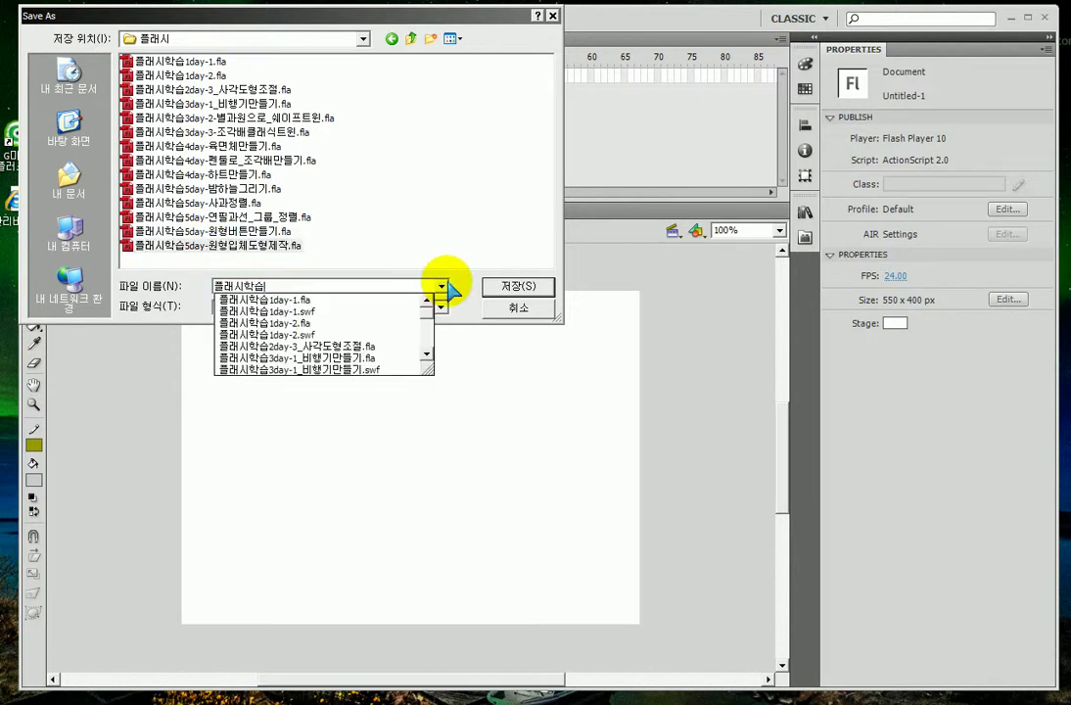
text(6)
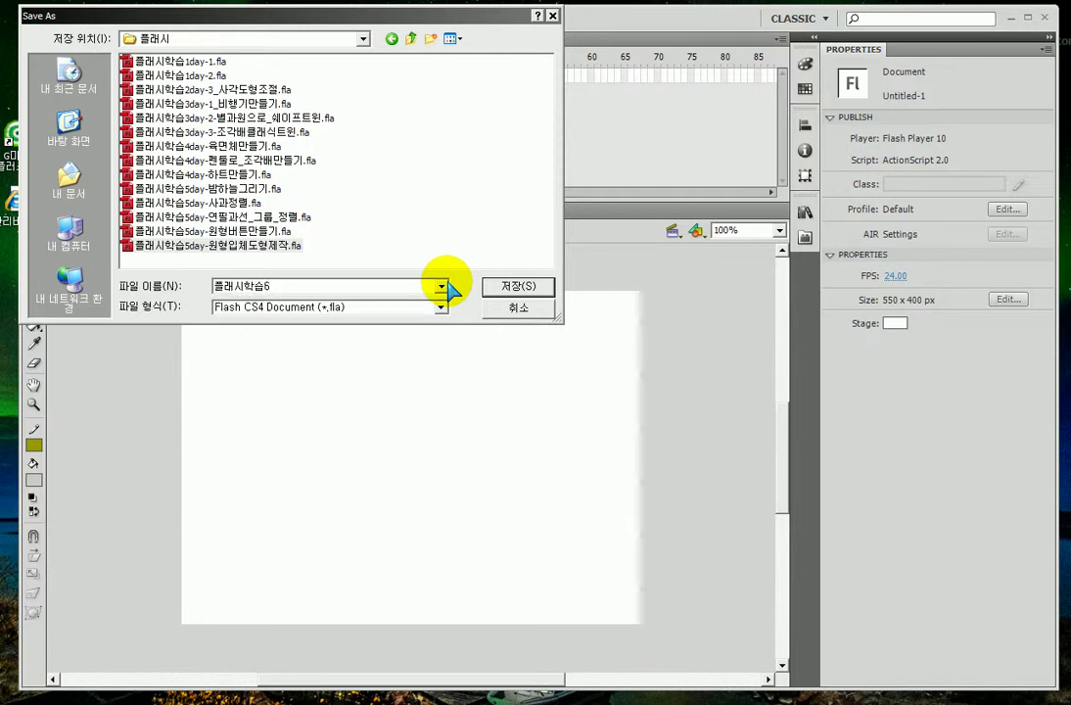
text(ㅇ)
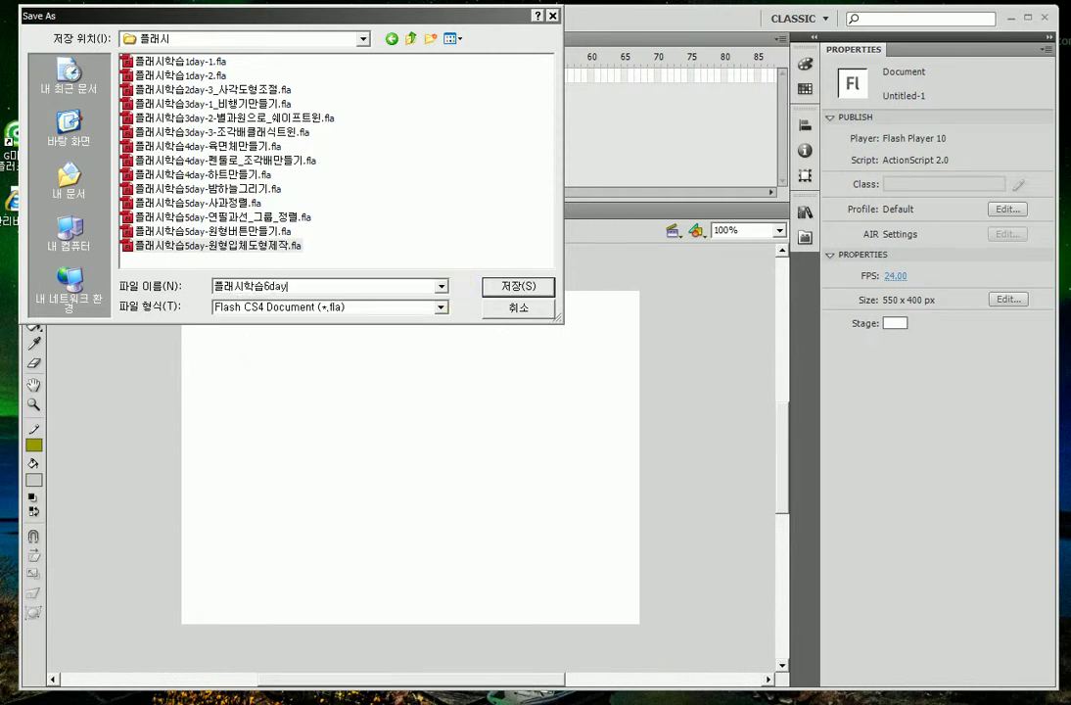
text(ay-dn)
key(BackSpace)
text(원근감글자)
key(Return)
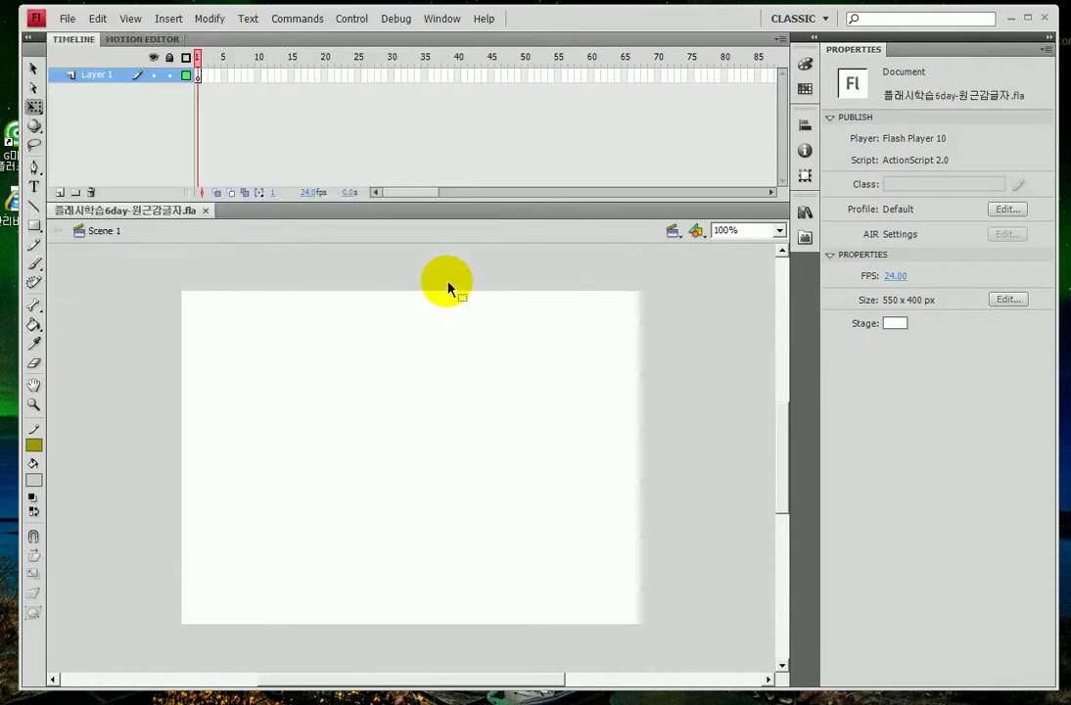
Step: Set the stage dimensions to 600 px wide and 300 px high in the document properties
click(980, 409)
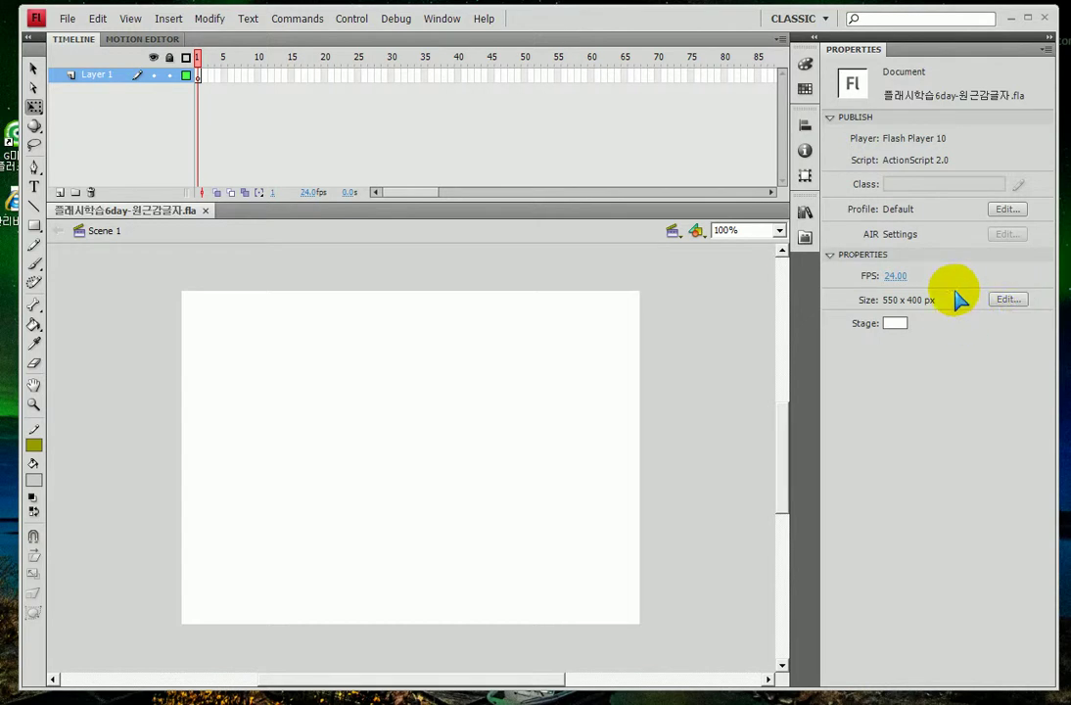
click(1004, 302)
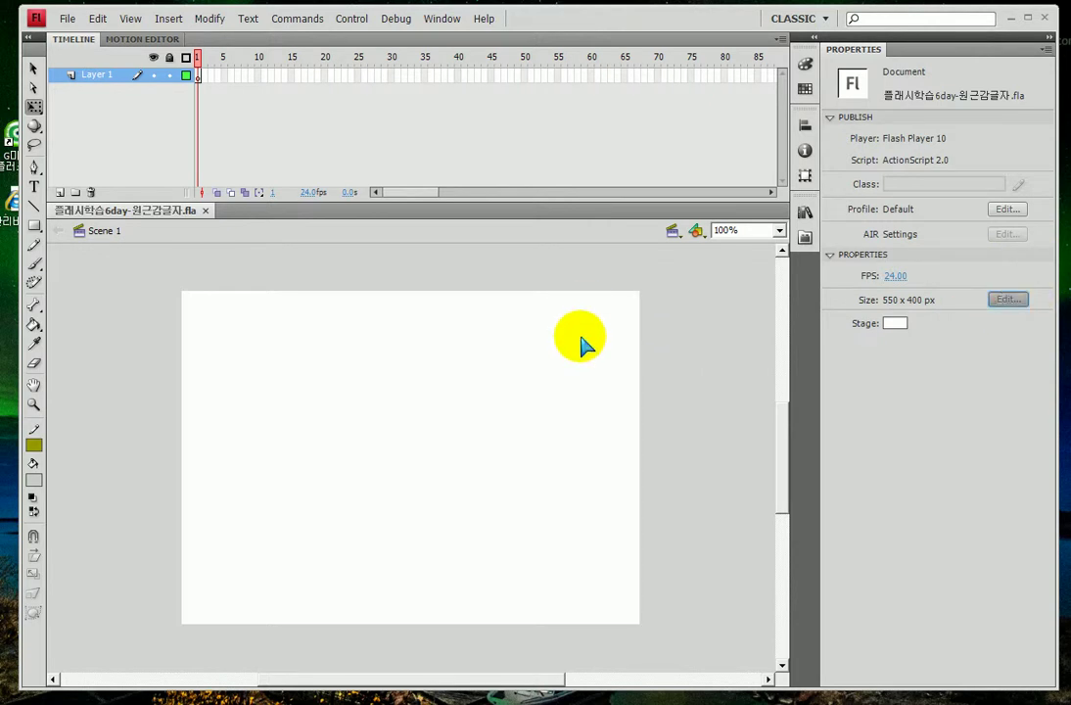
key(alt+Tab)
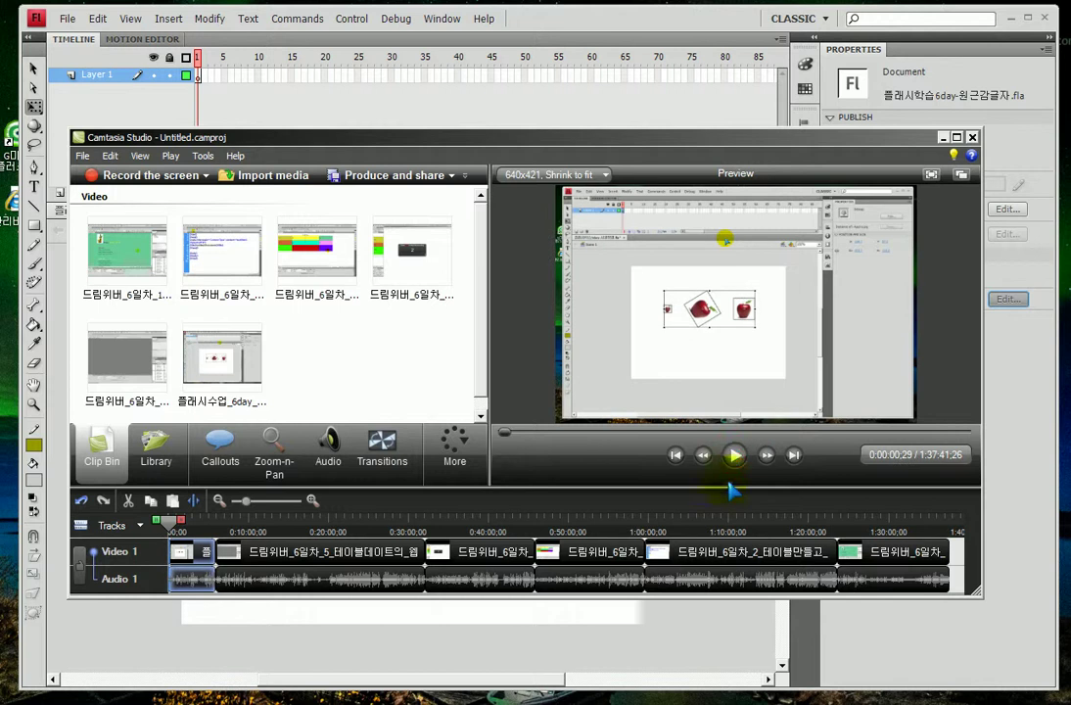
click(943, 137)
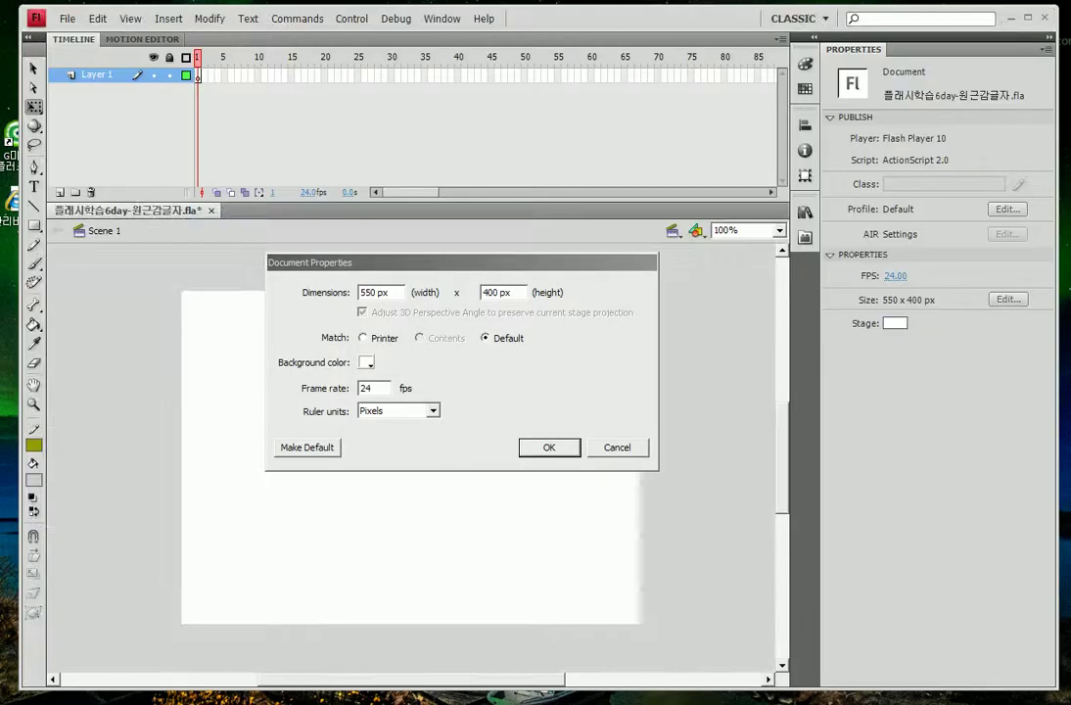
double_click(495, 292)
double_click(384, 292)
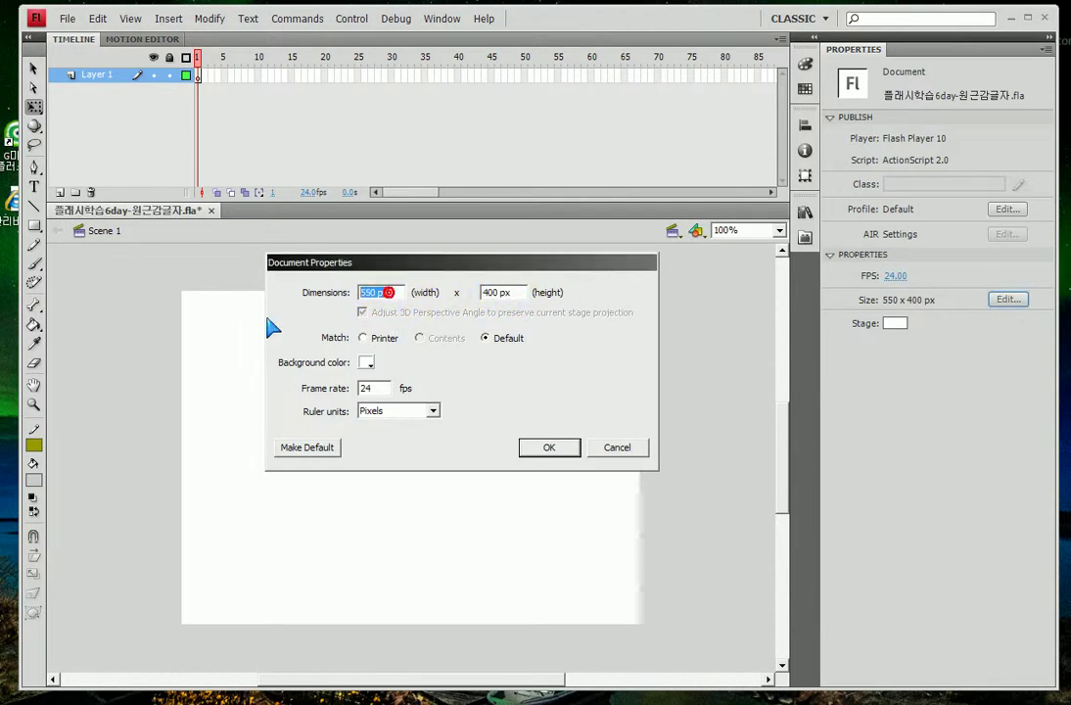
text(600)
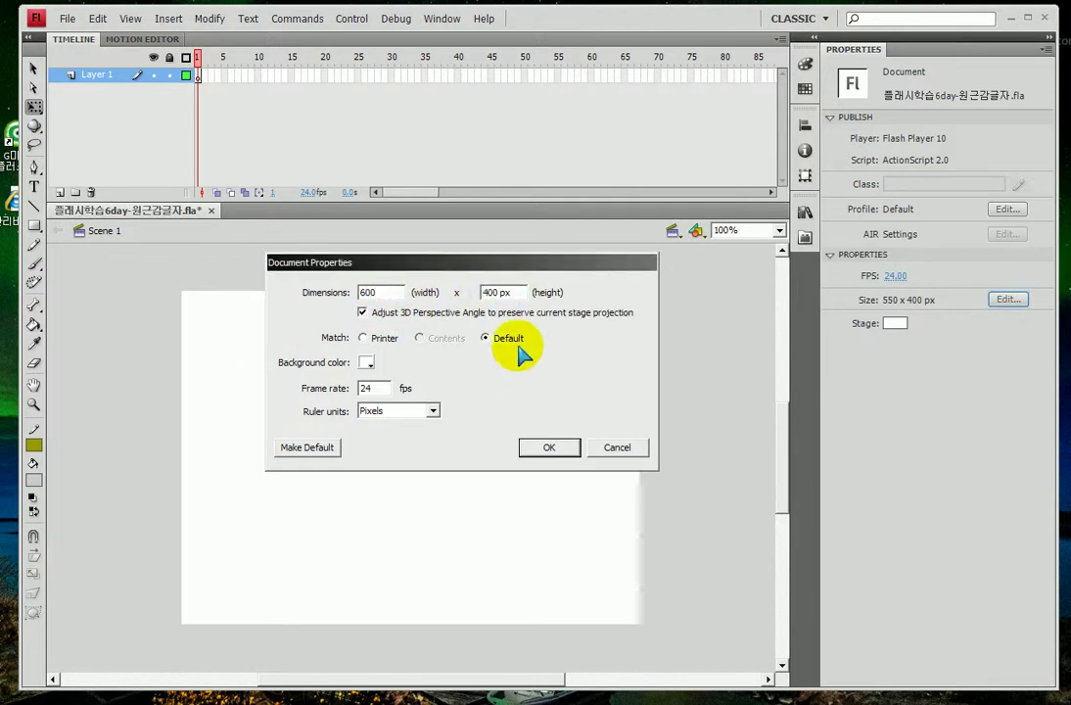
double_click(510, 292)
text(300)
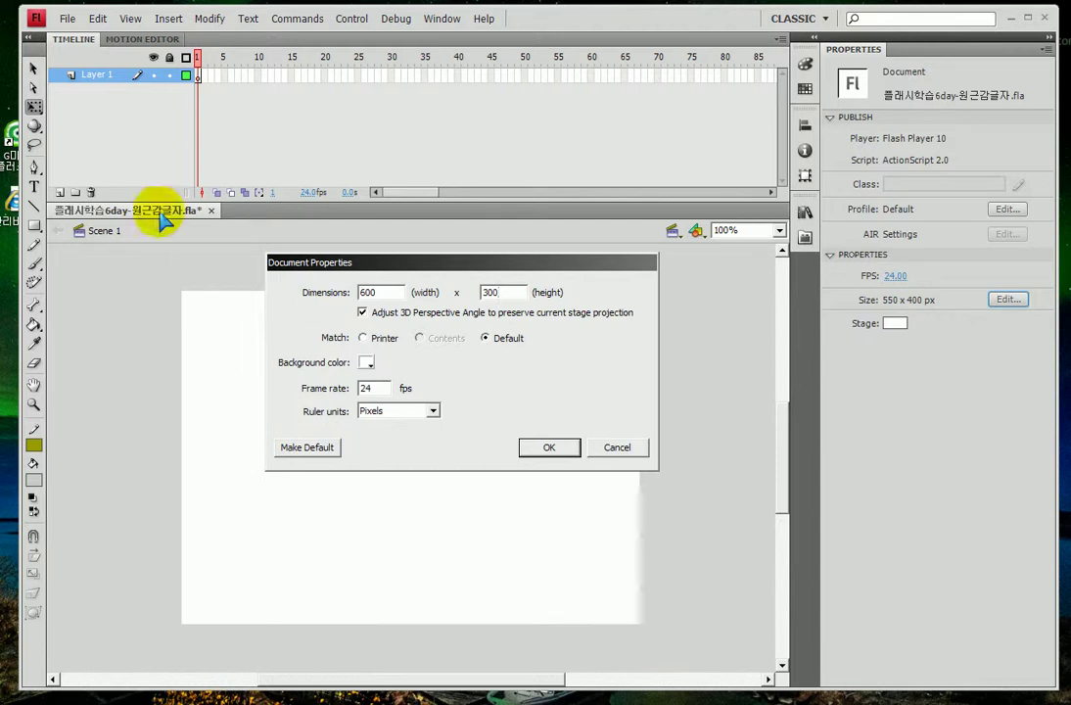
Step: Set the document's background color to the darkest gray swatch and apply the document properties
click(368, 365)
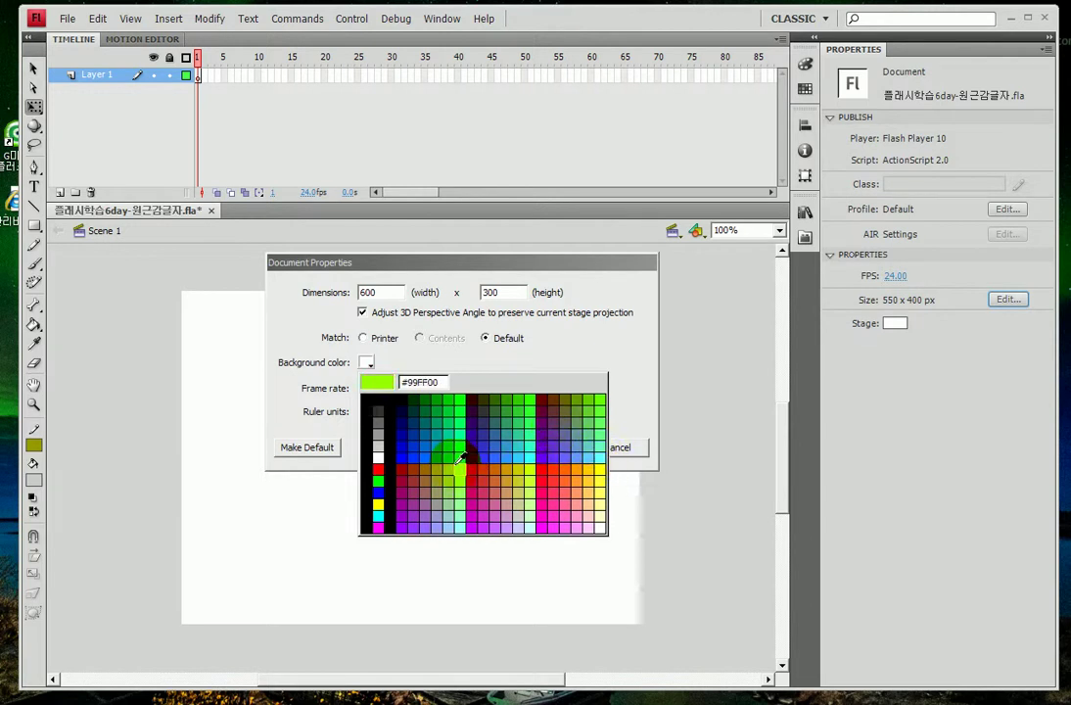
click(378, 410)
click(546, 449)
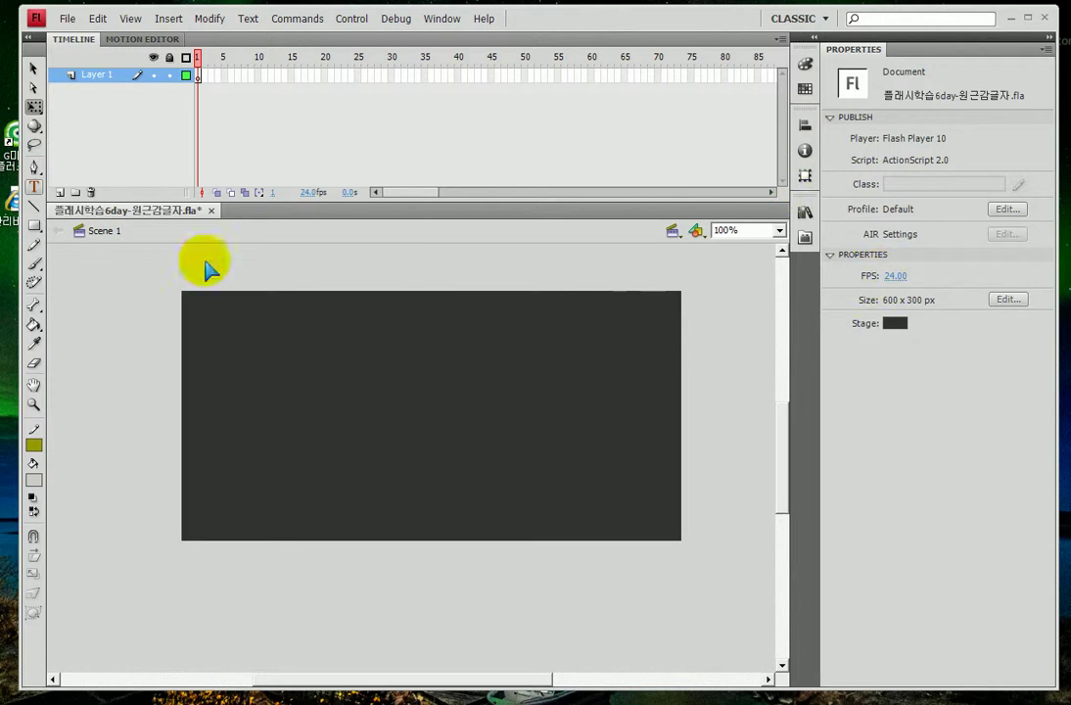
Step: Activate the Text tool and set the text color to bright sky blue
click(34, 187)
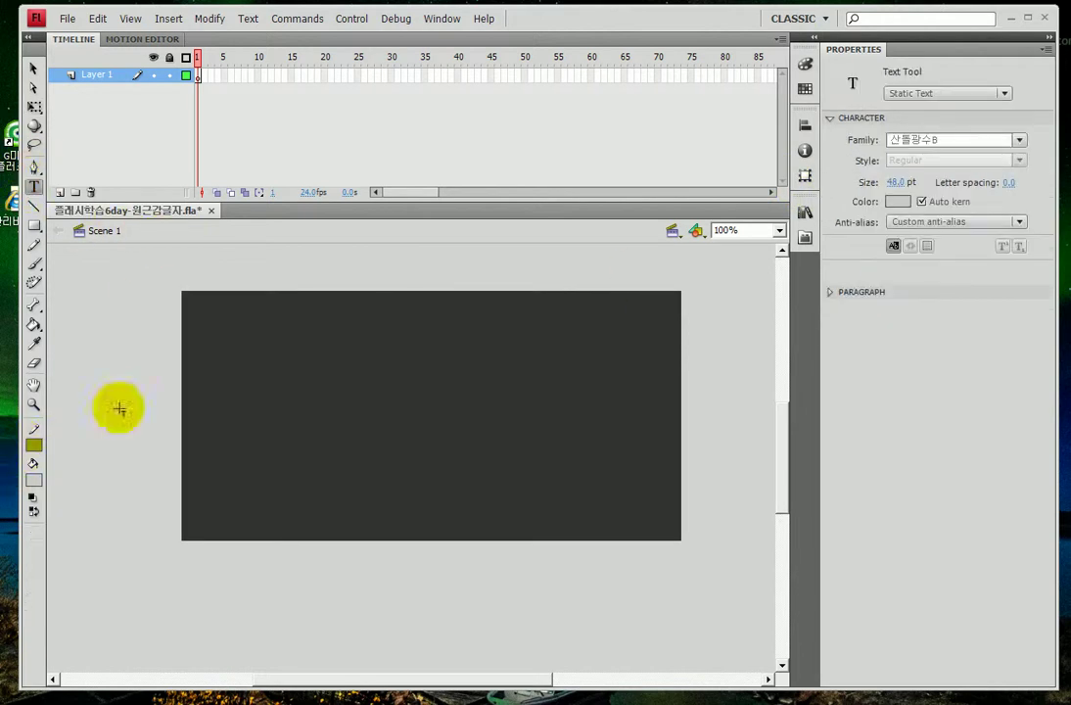
click(895, 201)
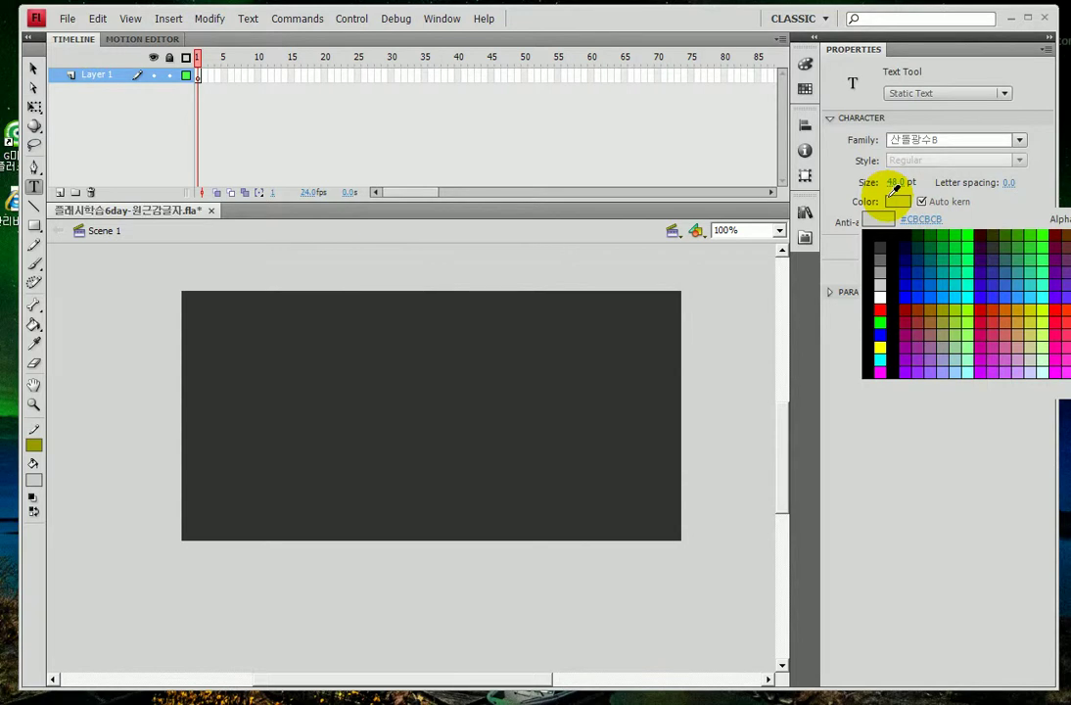
click(952, 289)
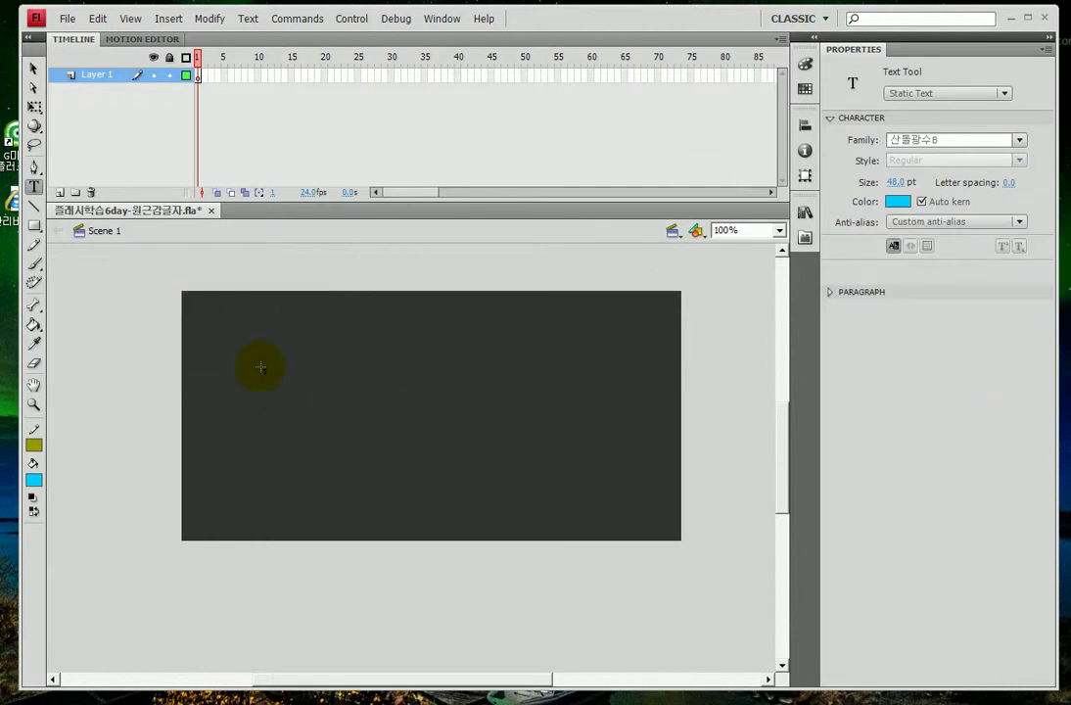
Step: Set the Text tool's font family to Arial Black
click(1019, 140)
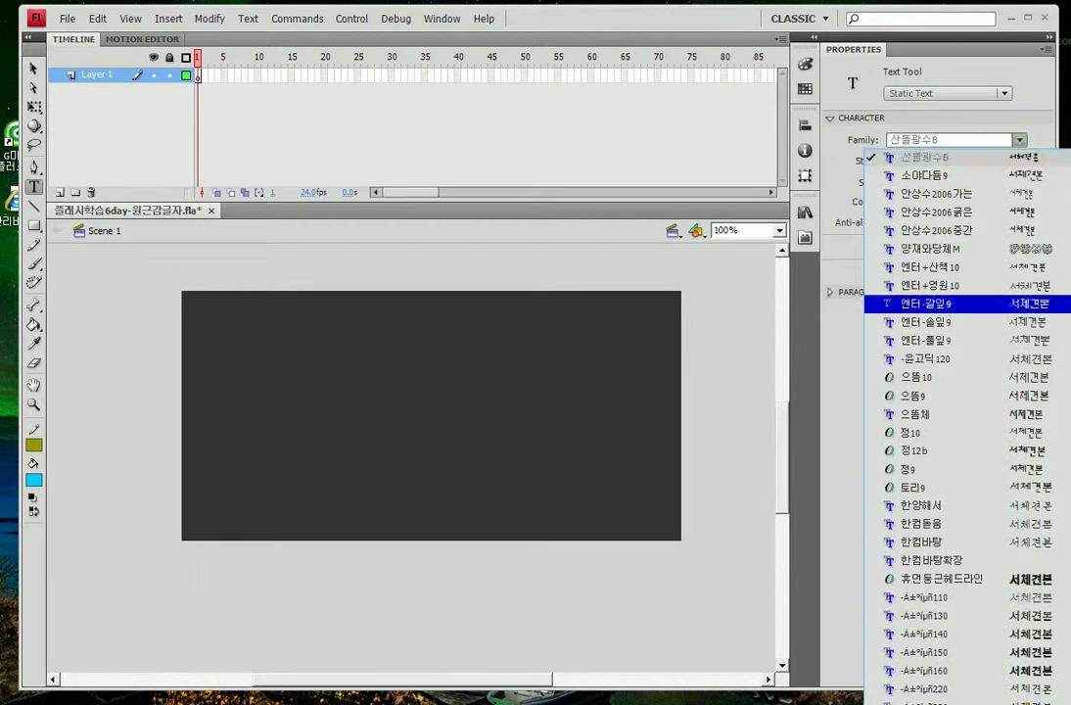
scroll(967, 421, up, 20)
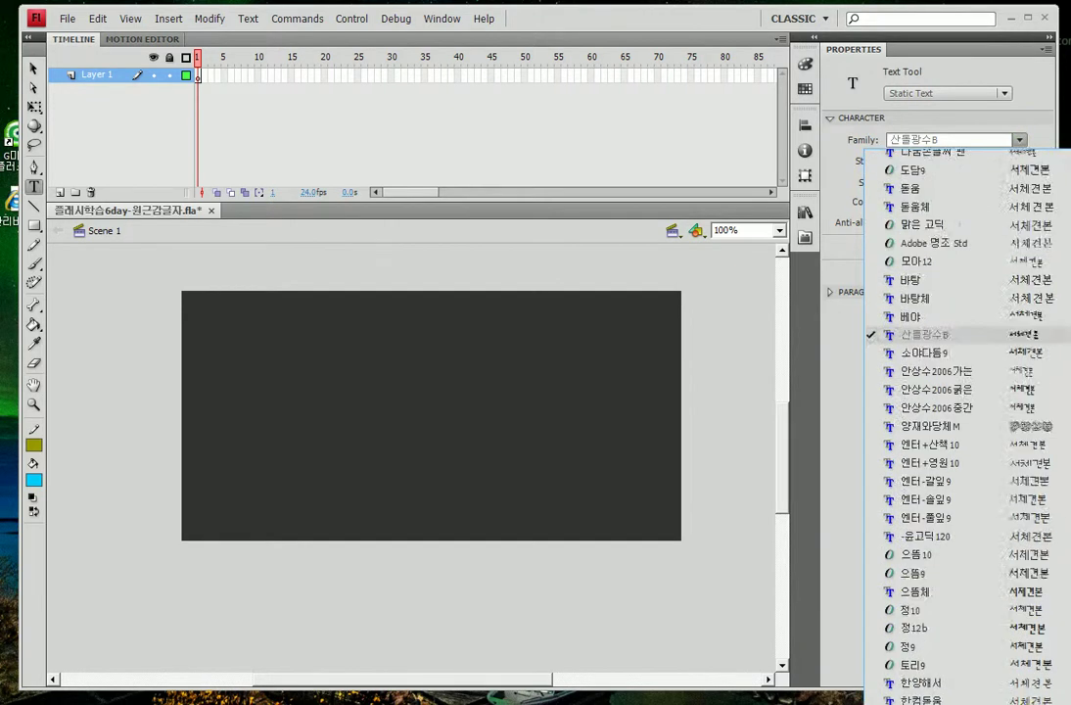
scroll(967, 421, up, 2)
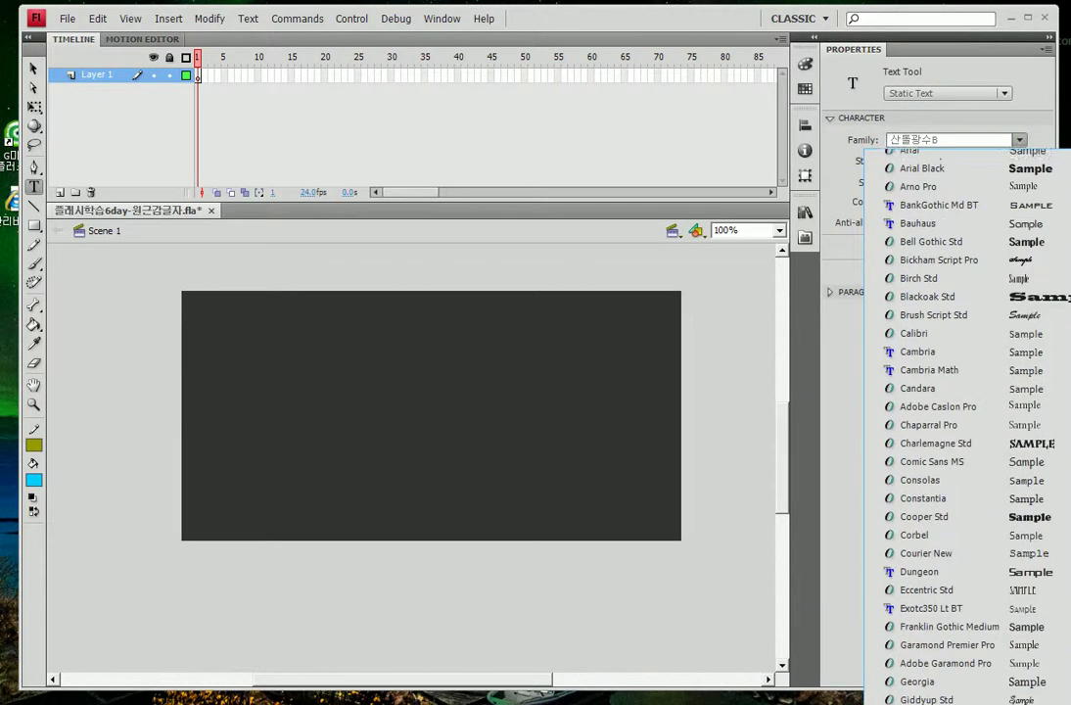
scroll(968, 421, up, 1)
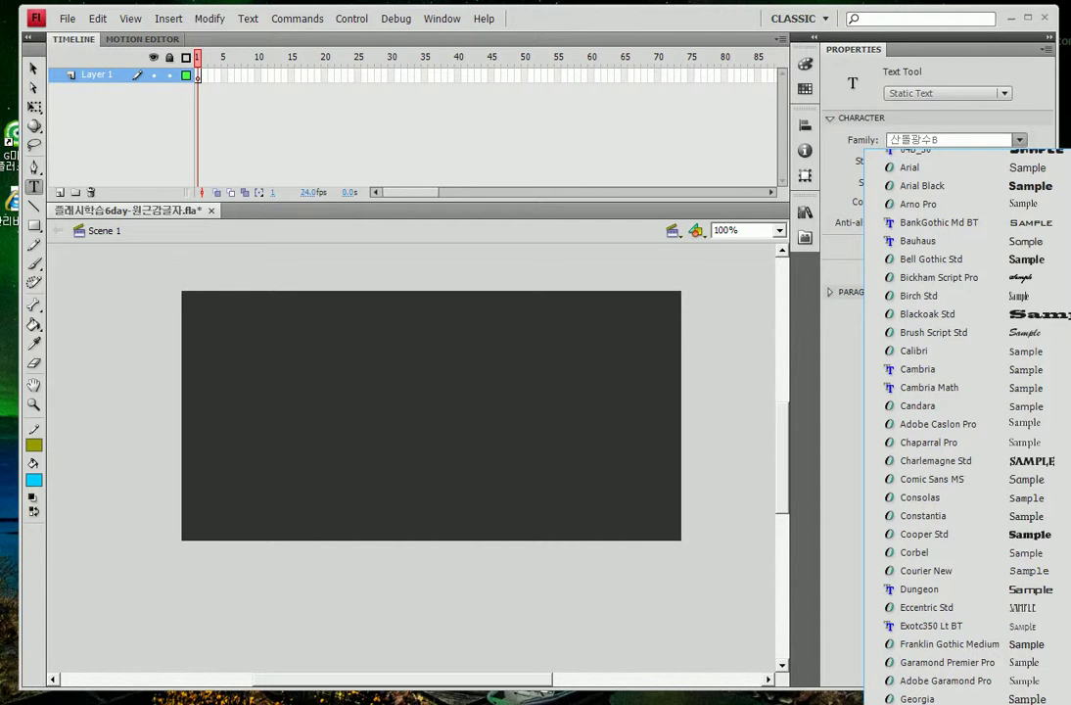
scroll(967, 421, up, 3)
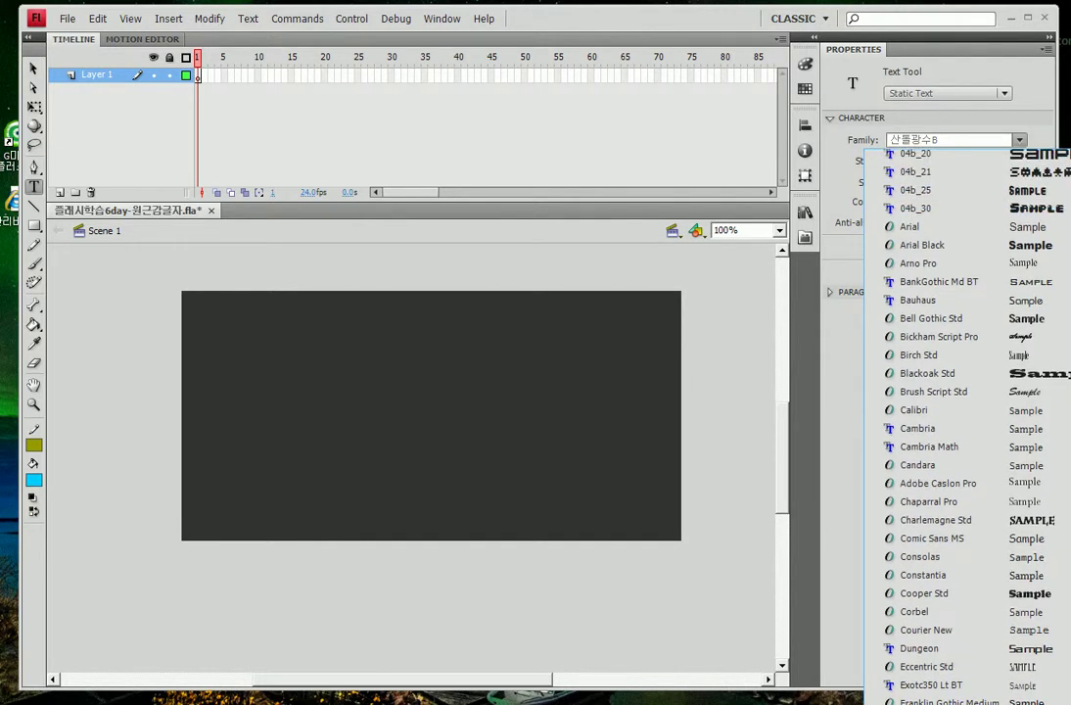
scroll(967, 421, up, 2)
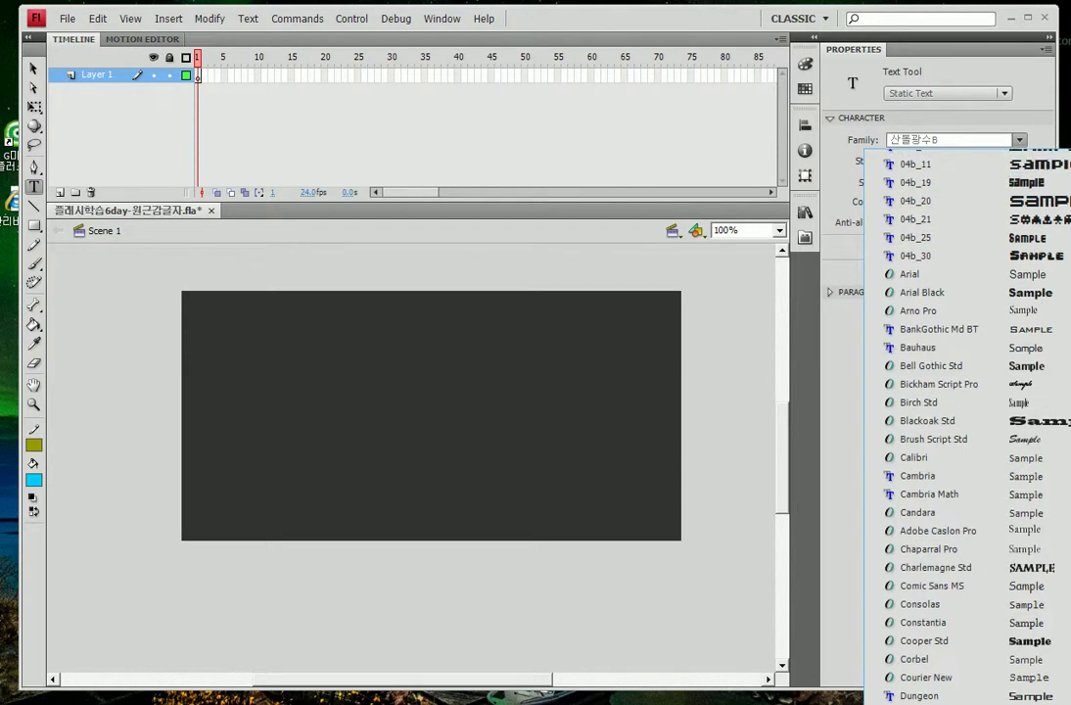
click(967, 294)
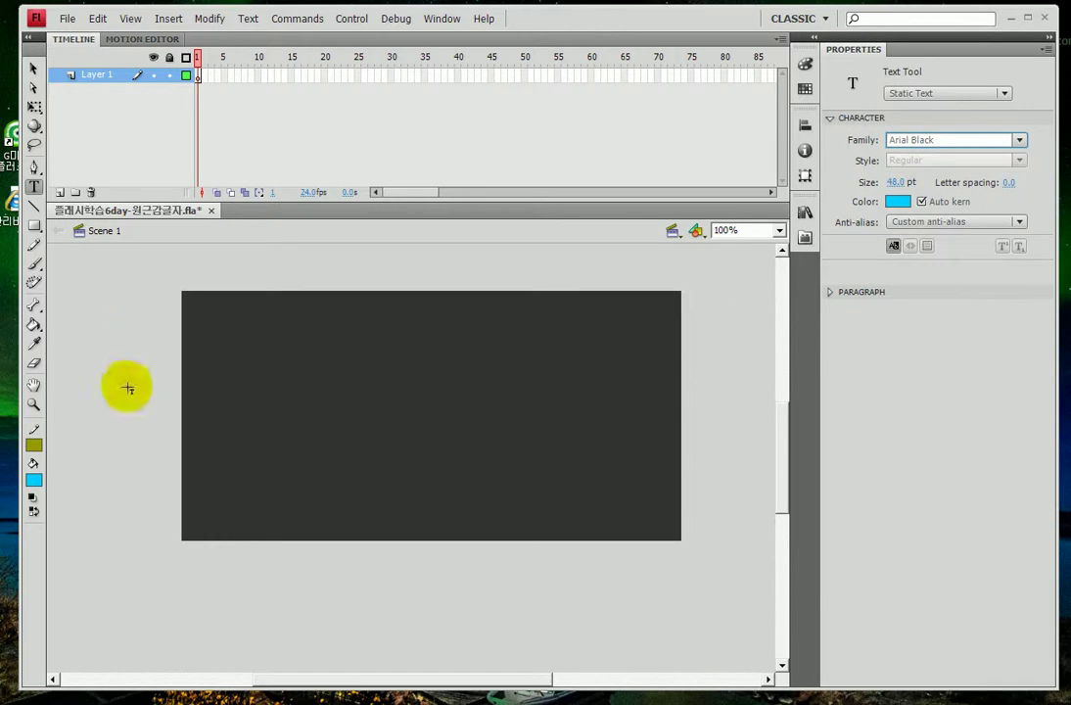
Step: Add the static text ANIMATION in the upper-left area of the stage and leave text editing with it selected
click(233, 338)
click(432, 368)
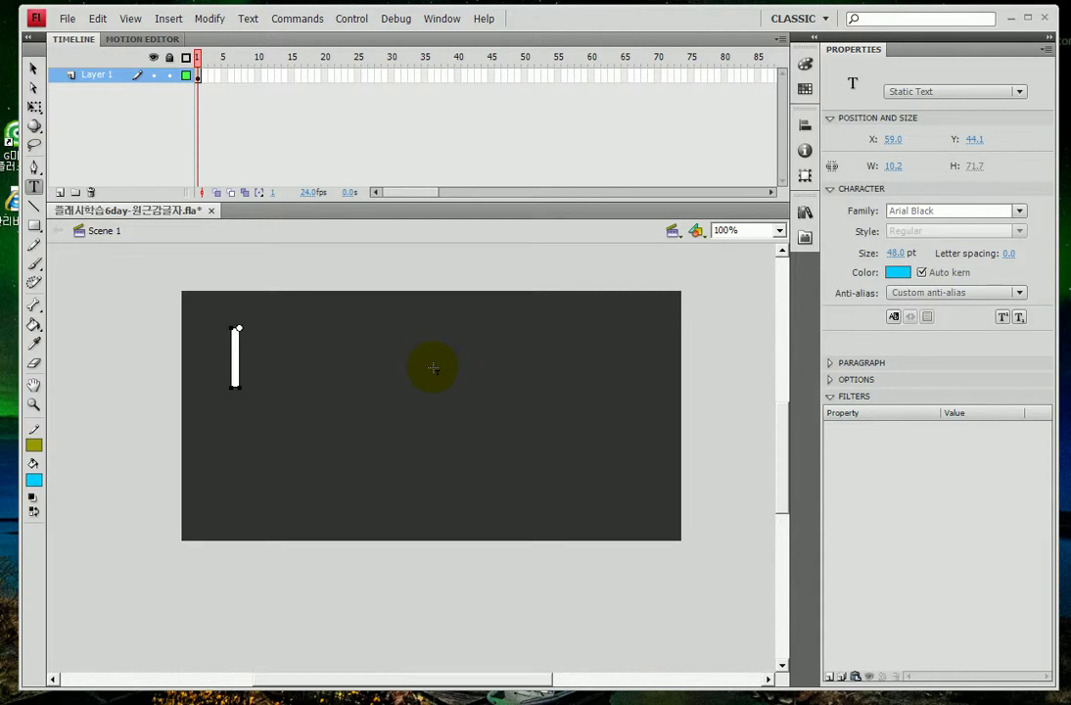
text(ANIMATION)
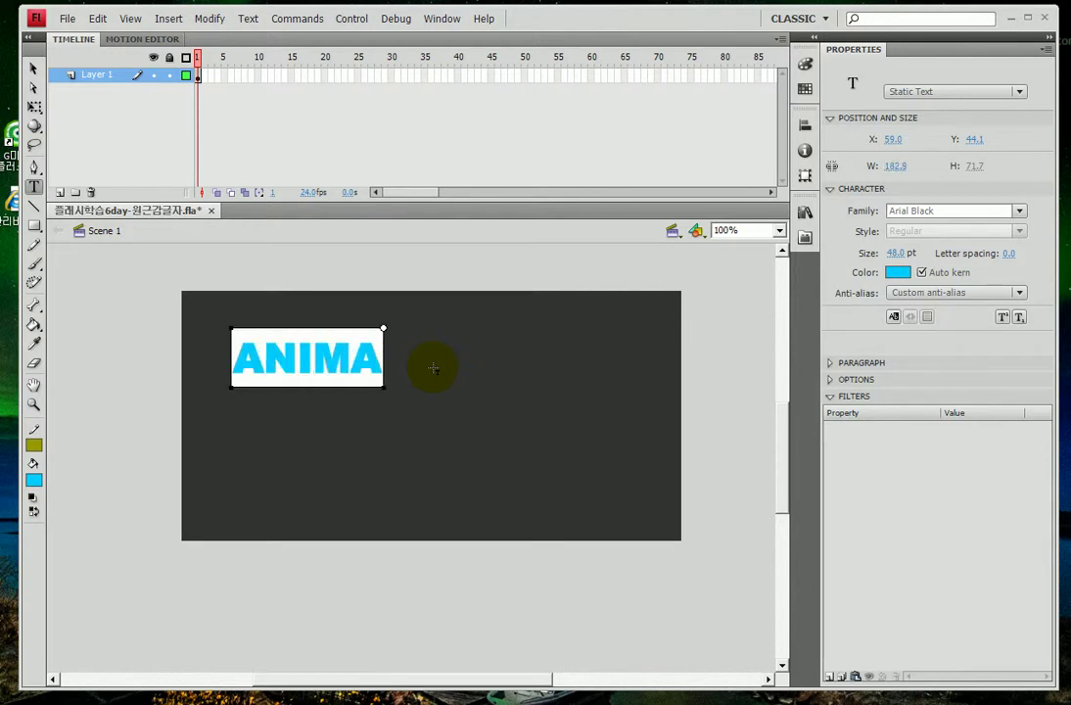
click(34, 68)
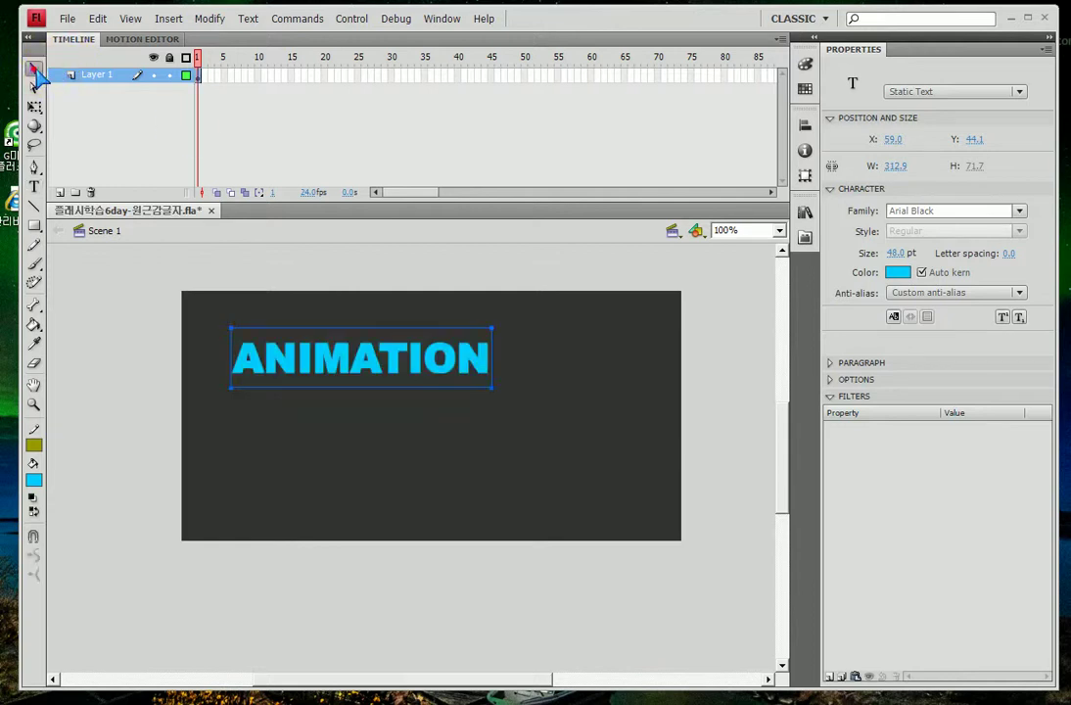
Step: Shift the ANIMATION text toward the stage's upper-left corner and set its font size to 70 pt
drag(897, 258, 930, 253)
drag(341, 382, 312, 372)
click(894, 253)
text(70)
key(Return)
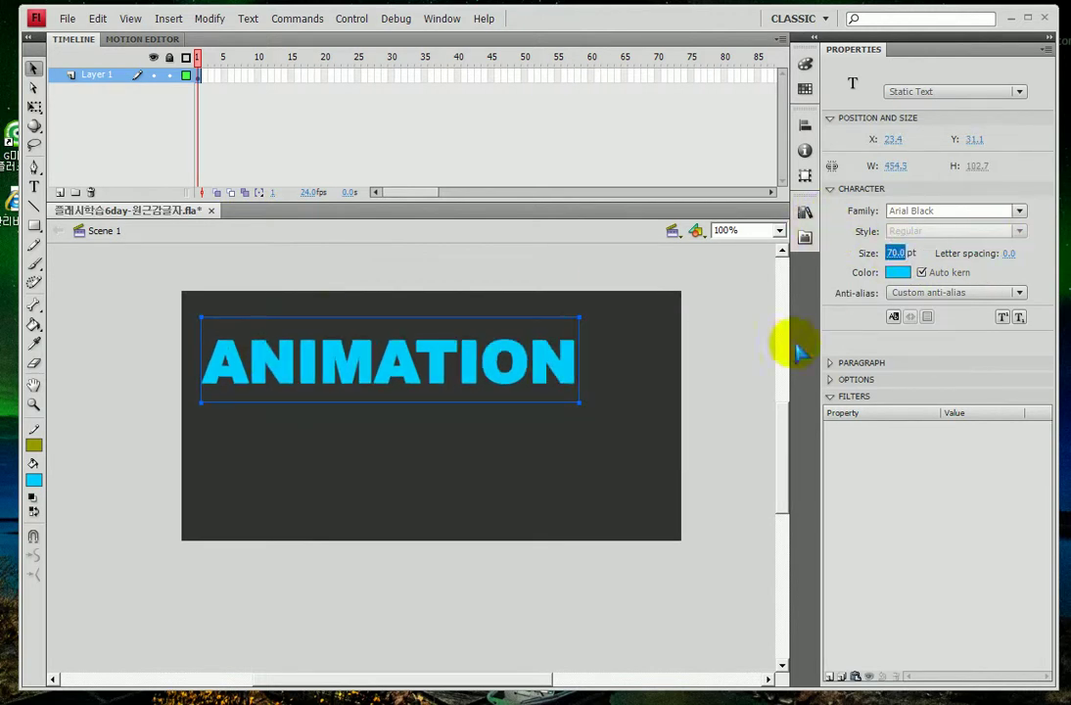
Step: Move the ANIMATION text partly past the stage's left edge, to about X -97.5 and Y 23.1
drag(468, 370, 488, 378)
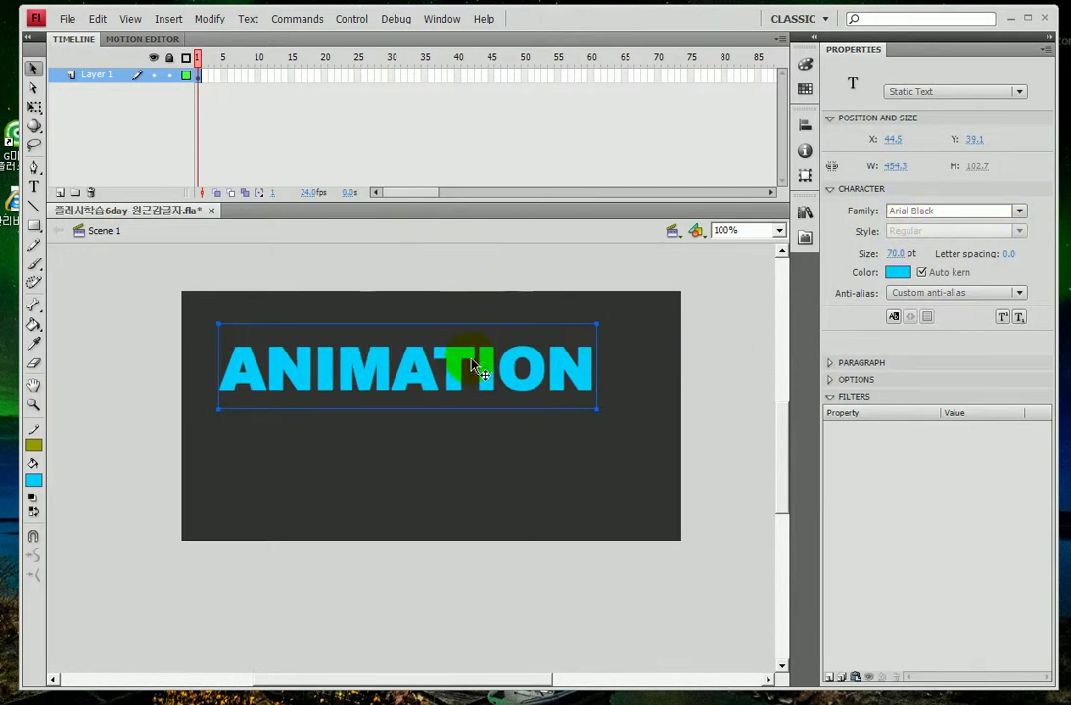
drag(578, 387, 440, 371)
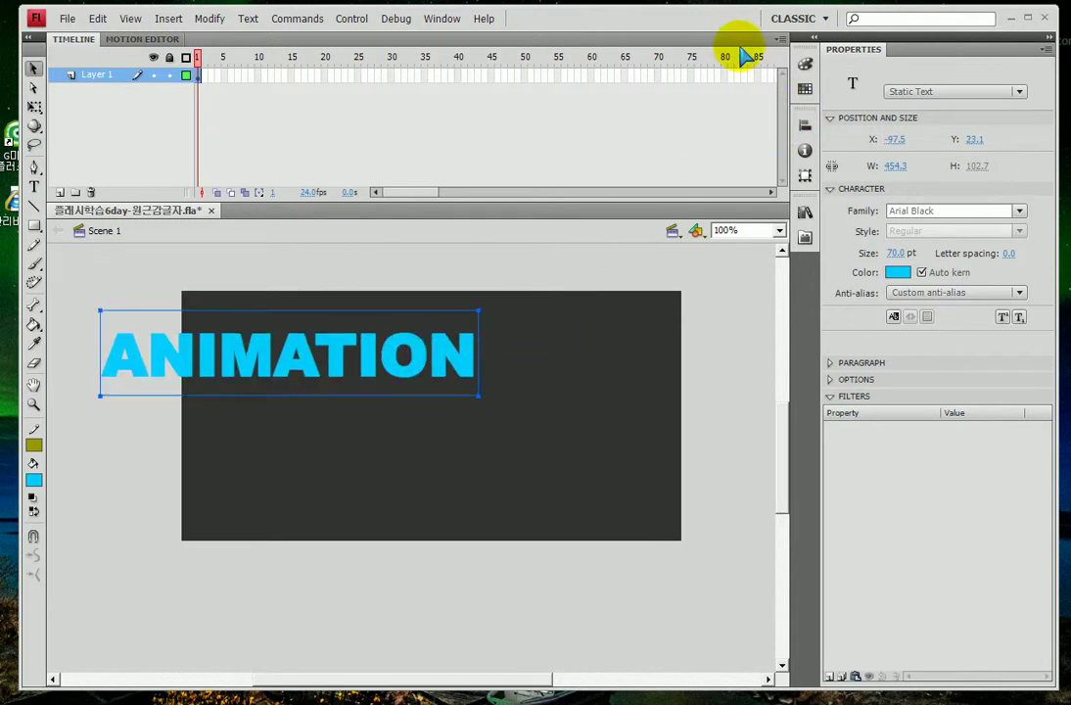
click(400, 360)
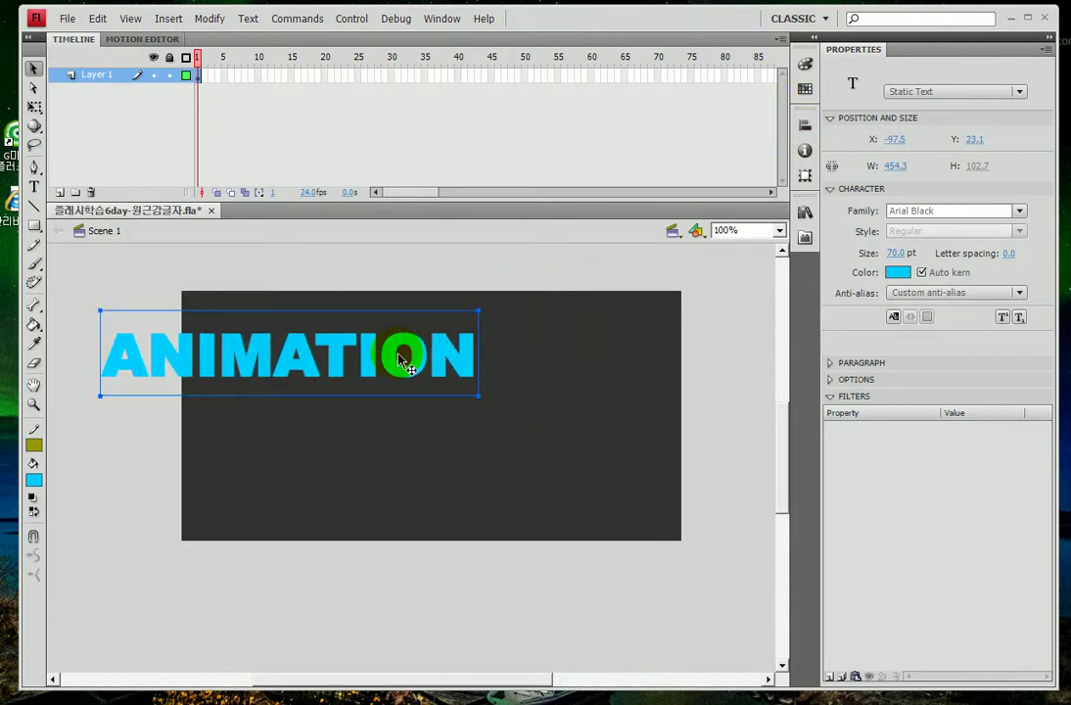
Step: Align the ANIMATION text to the horizontal center relative to the stage, and deselect it
click(805, 124)
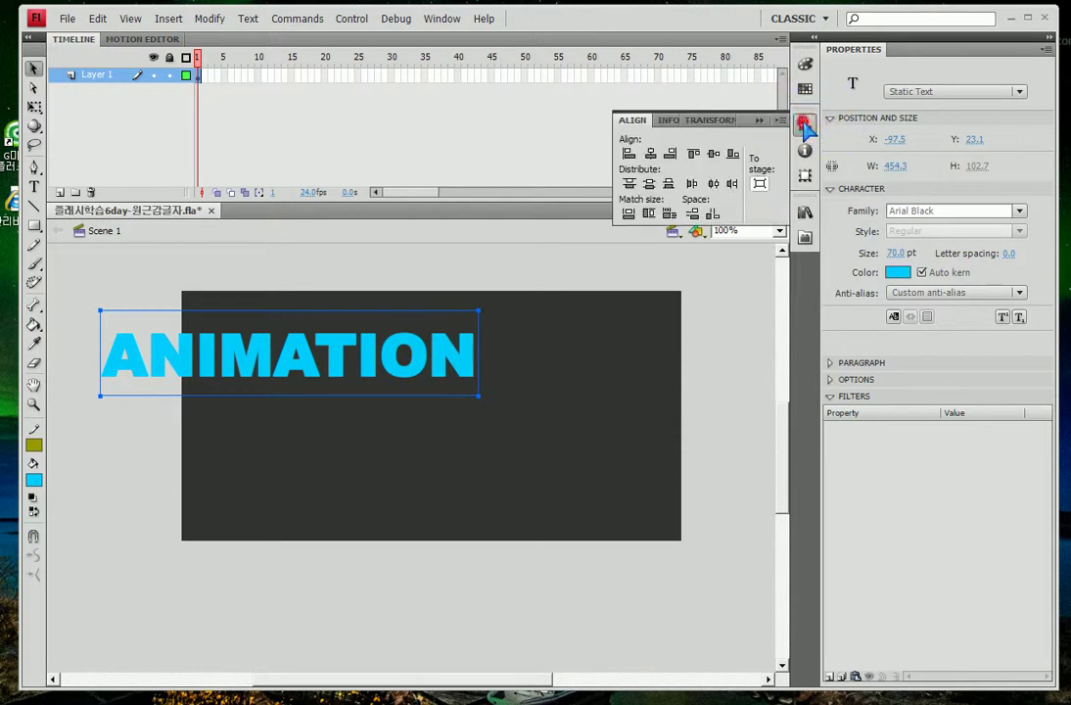
click(761, 185)
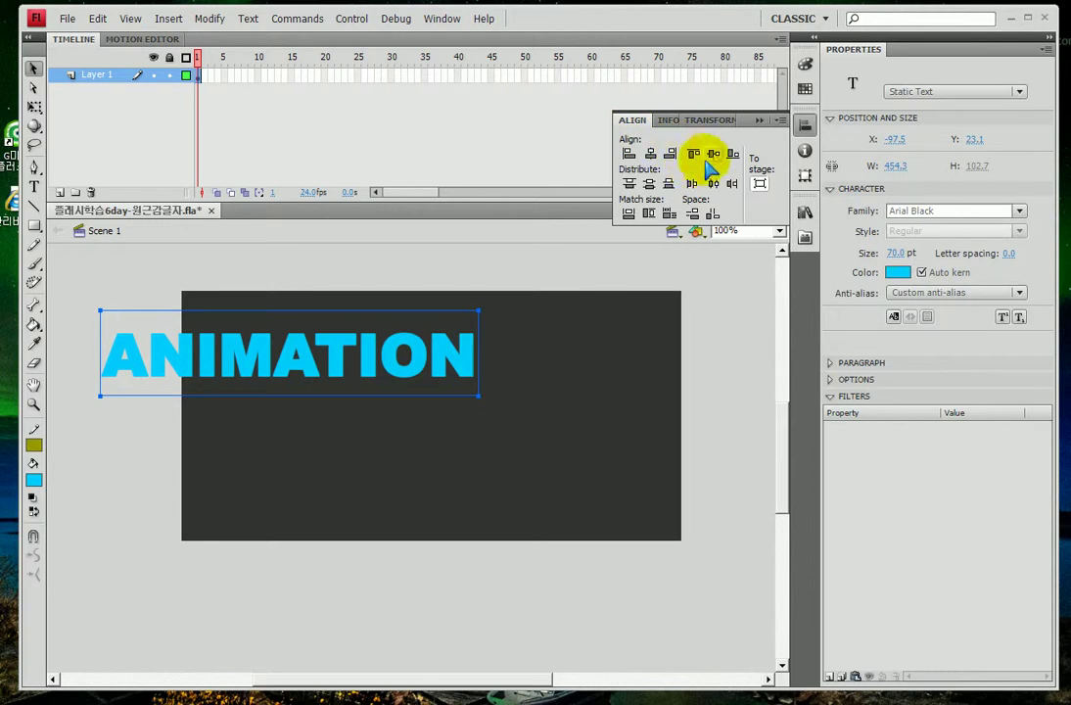
click(650, 154)
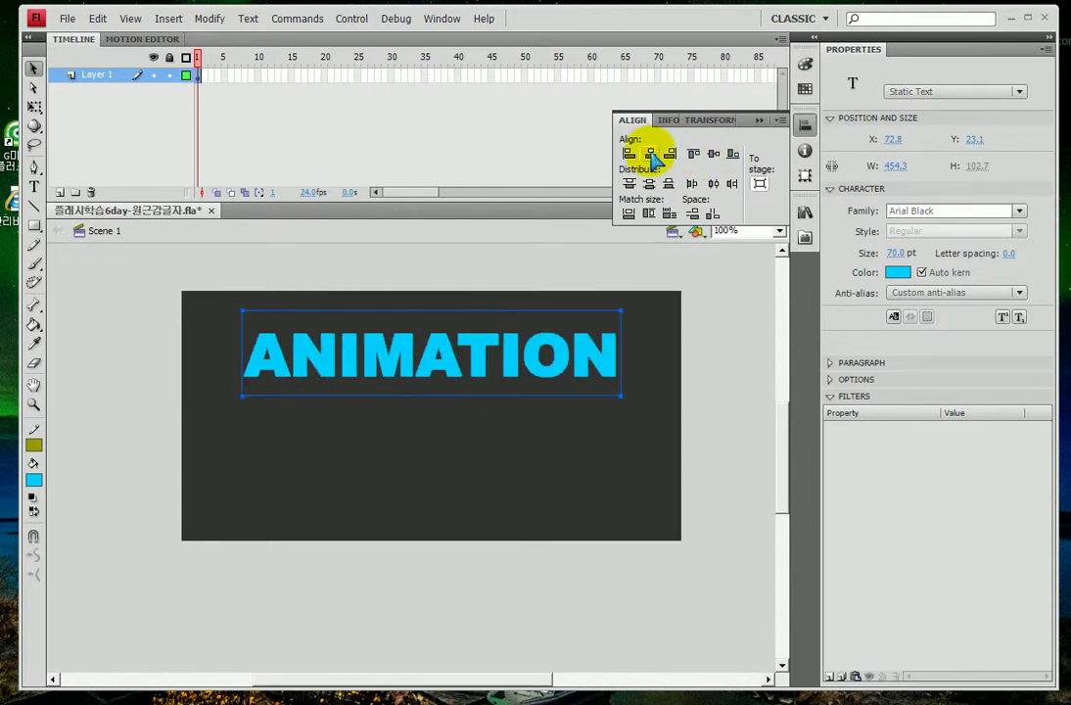
click(100, 311)
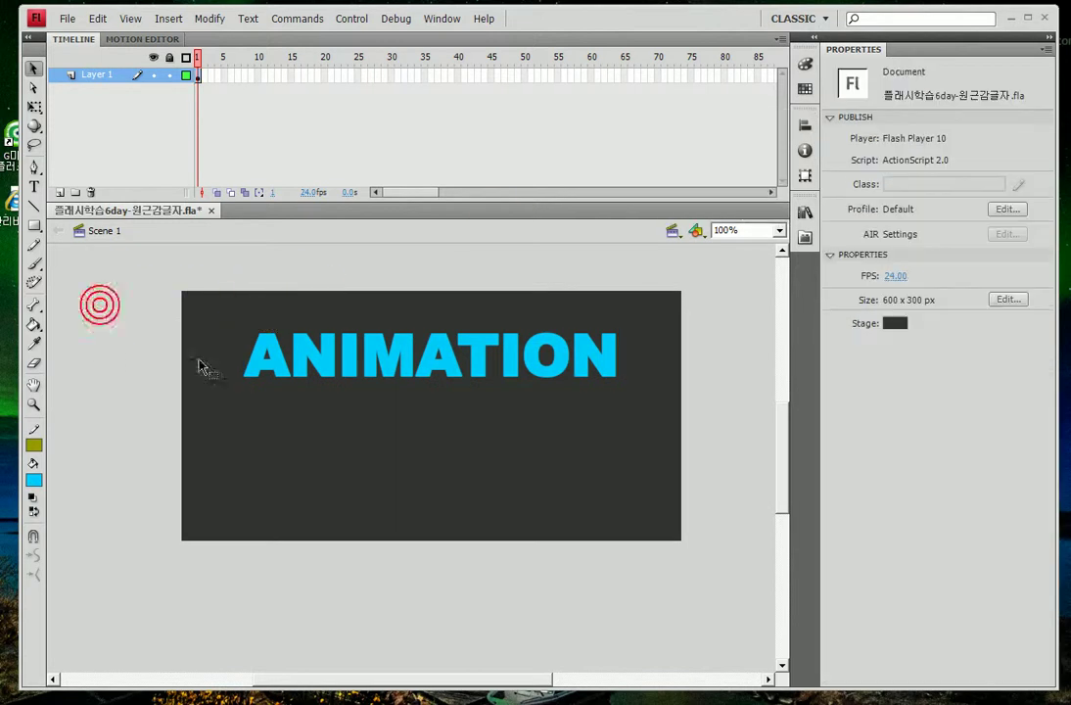
Step: Stretch the ANIMATION text vertically with Free Transform to a height of about 118.8 px, keeping its width
click(382, 365)
click(33, 105)
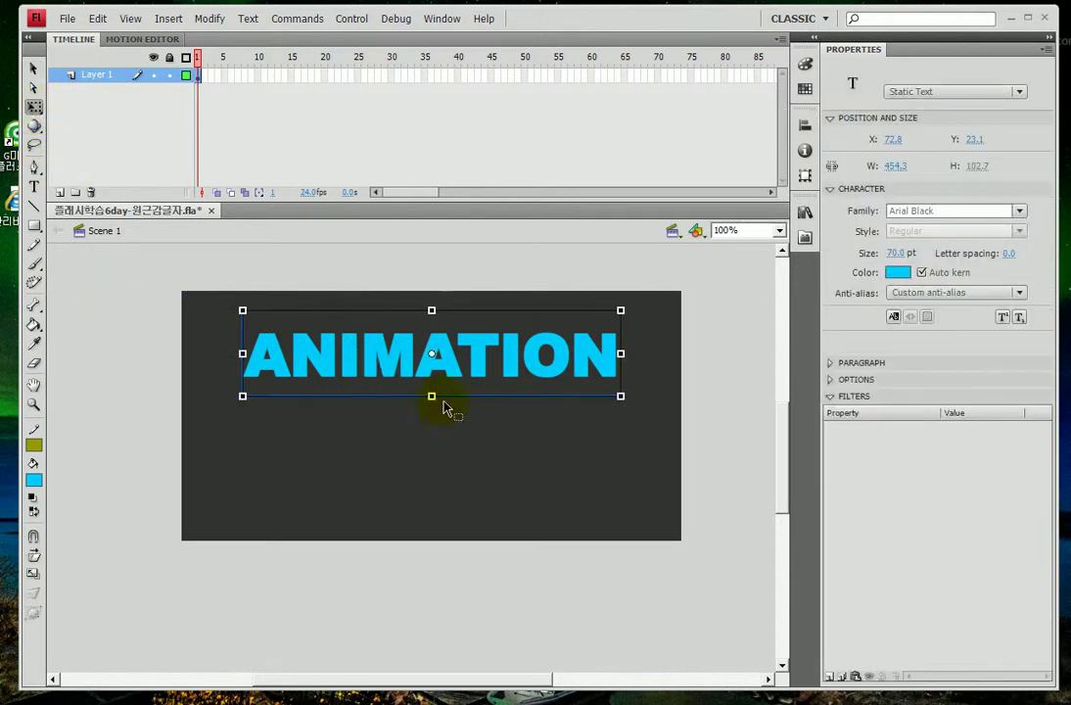
drag(430, 395, 431, 401)
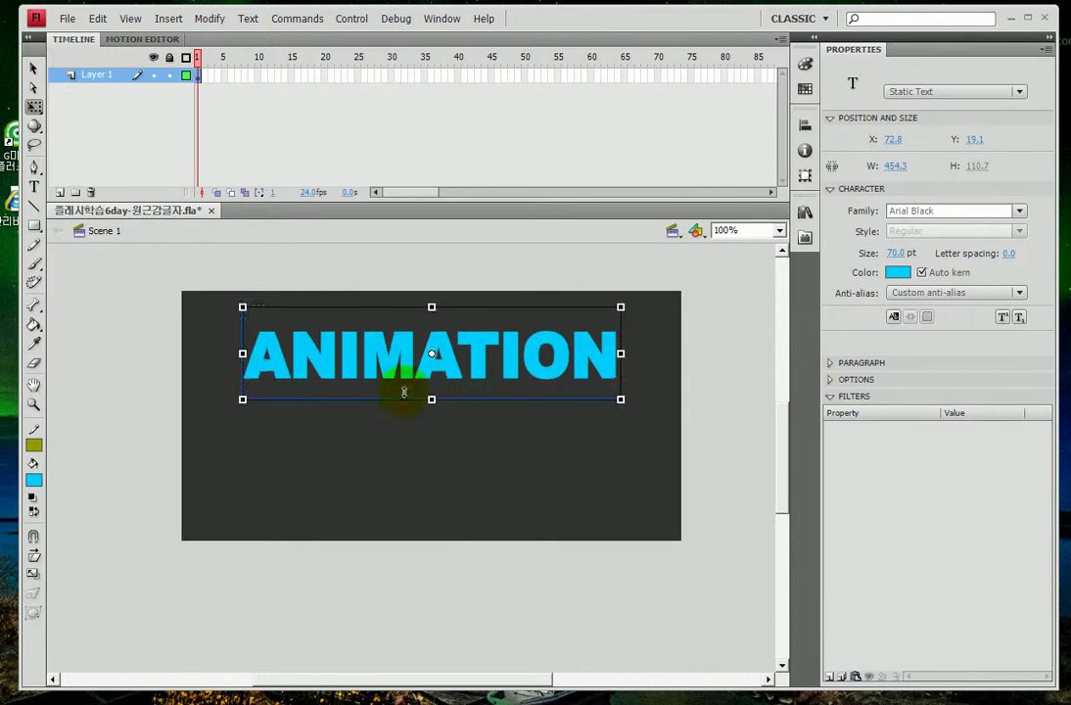
click(34, 106)
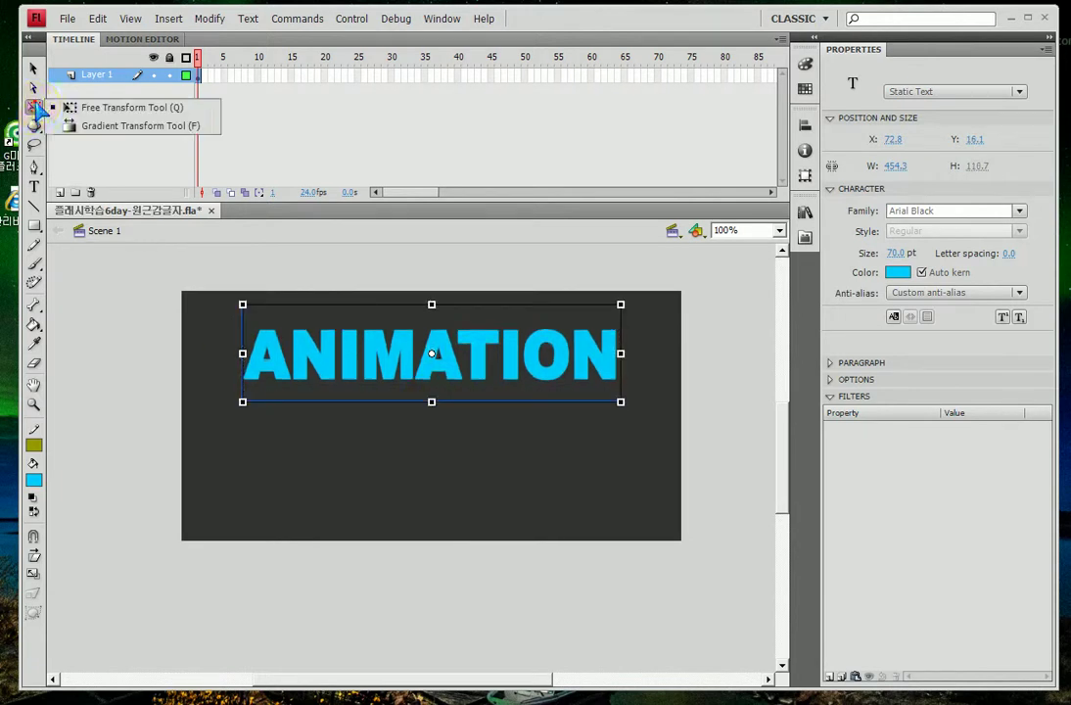
click(104, 109)
drag(431, 401, 432, 402)
click(34, 69)
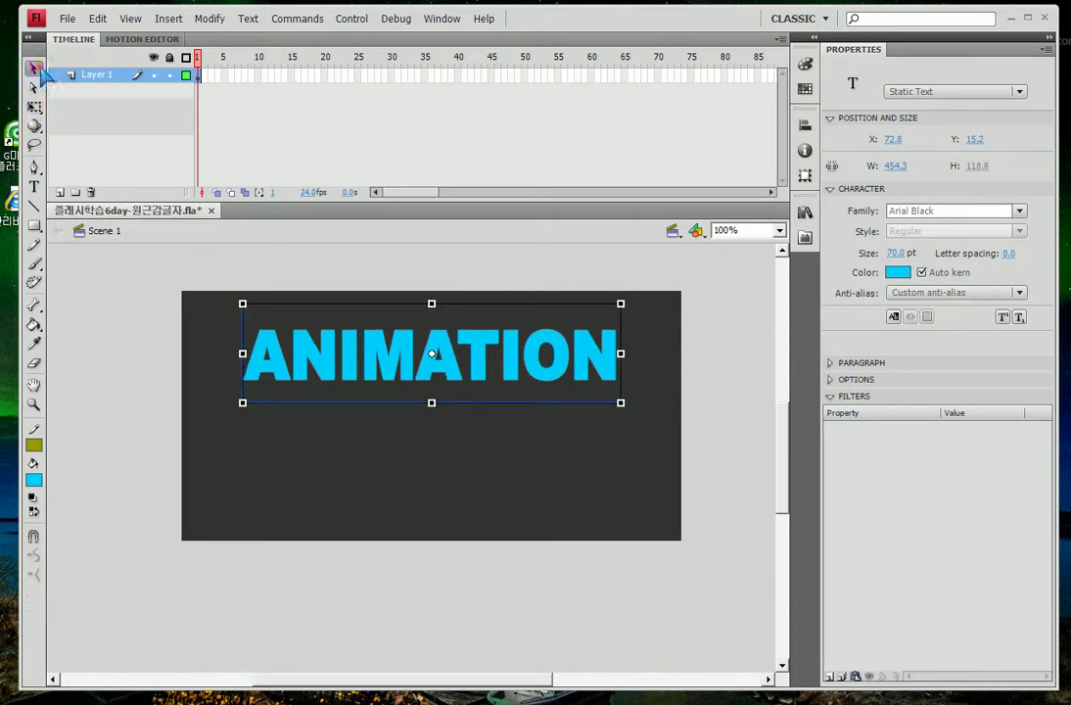
Step: Center the stretched ANIMATION text horizontally on the stage and deselect it
click(805, 126)
click(650, 154)
click(178, 377)
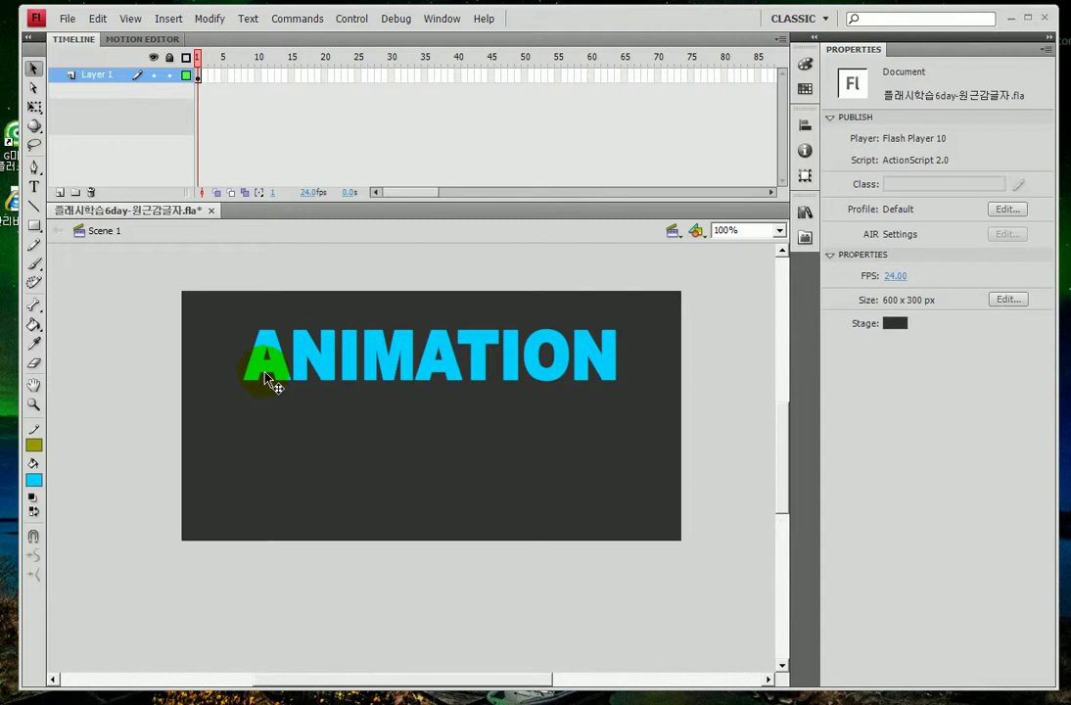
Step: Duplicate the ANIMATION text straight down into the lower half of the stage, at about Y 149.2
click(131, 78)
click(32, 68)
click(355, 366)
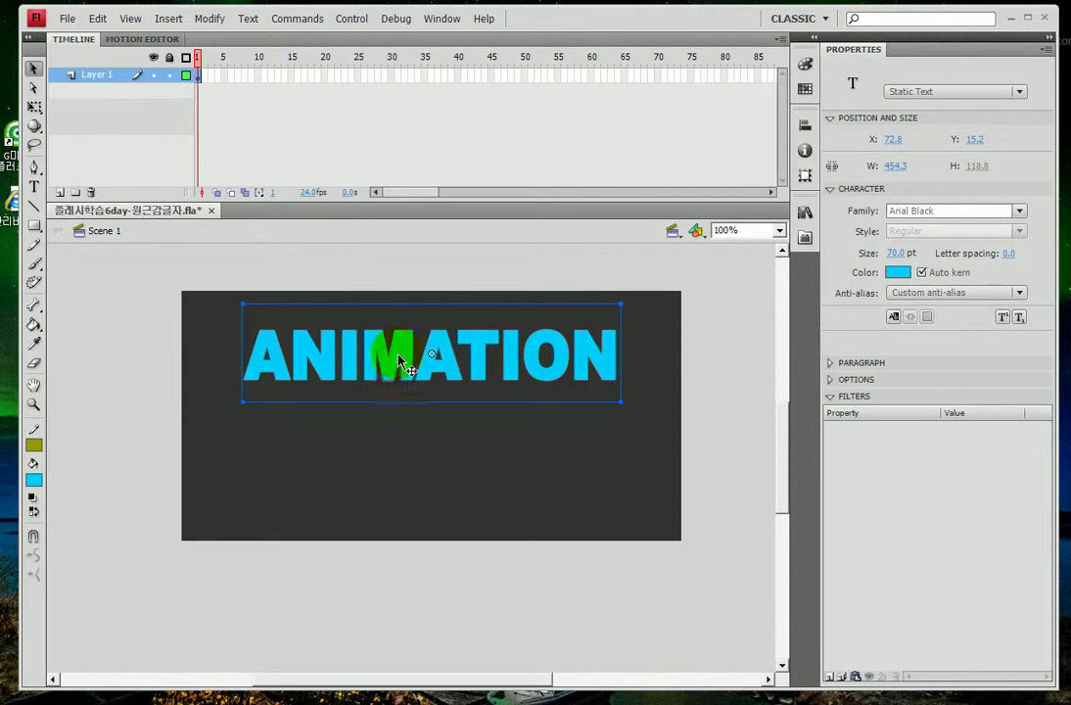
drag(401, 362, 395, 471)
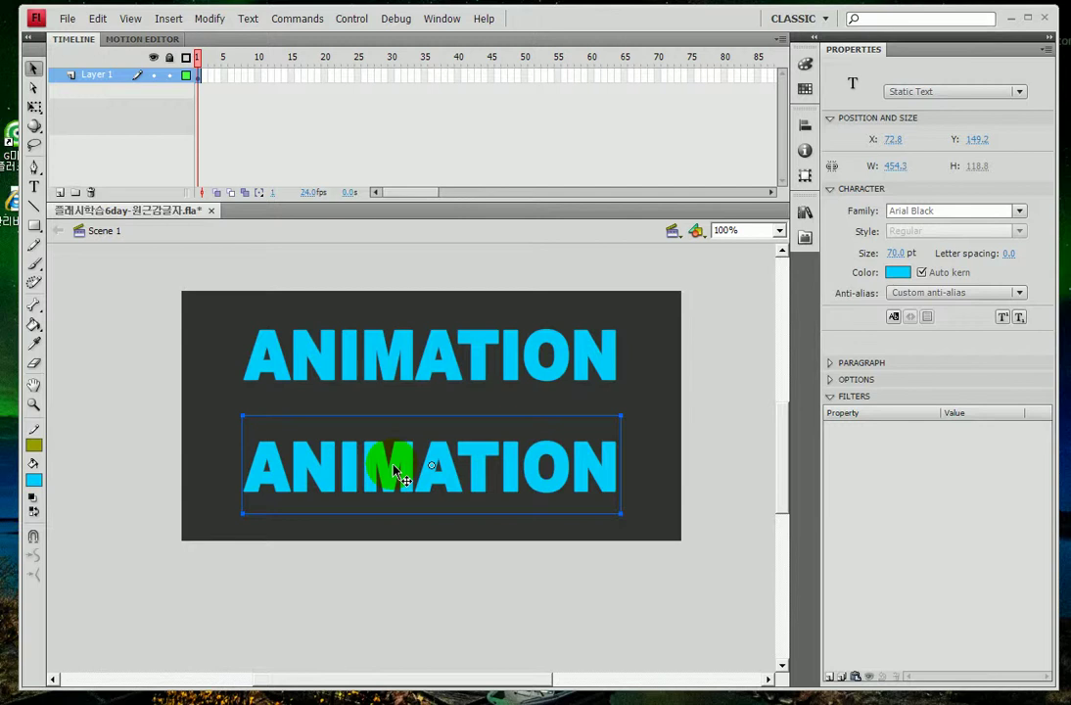
click(251, 302)
drag(152, 313, 432, 541)
click(71, 366)
drag(204, 311, 468, 495)
click(217, 383)
drag(229, 311, 362, 426)
click(175, 448)
Step: Try a horizontal skew of the lower ANIMATION copy with Free Transform, and undo it
click(397, 487)
click(396, 487)
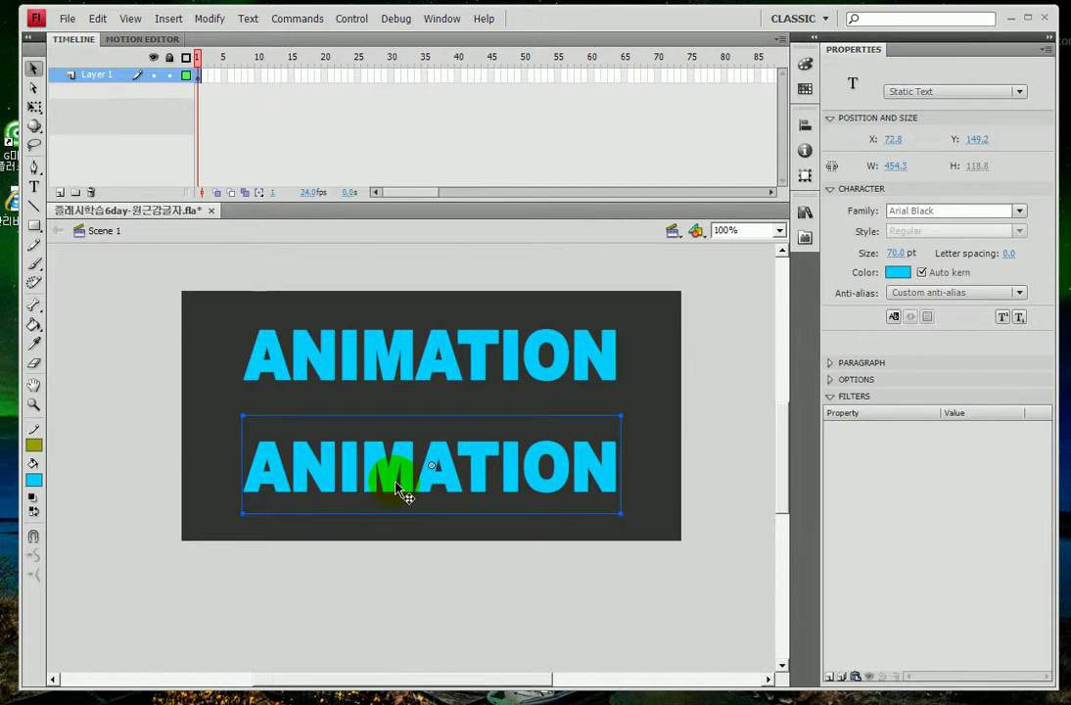
click(34, 108)
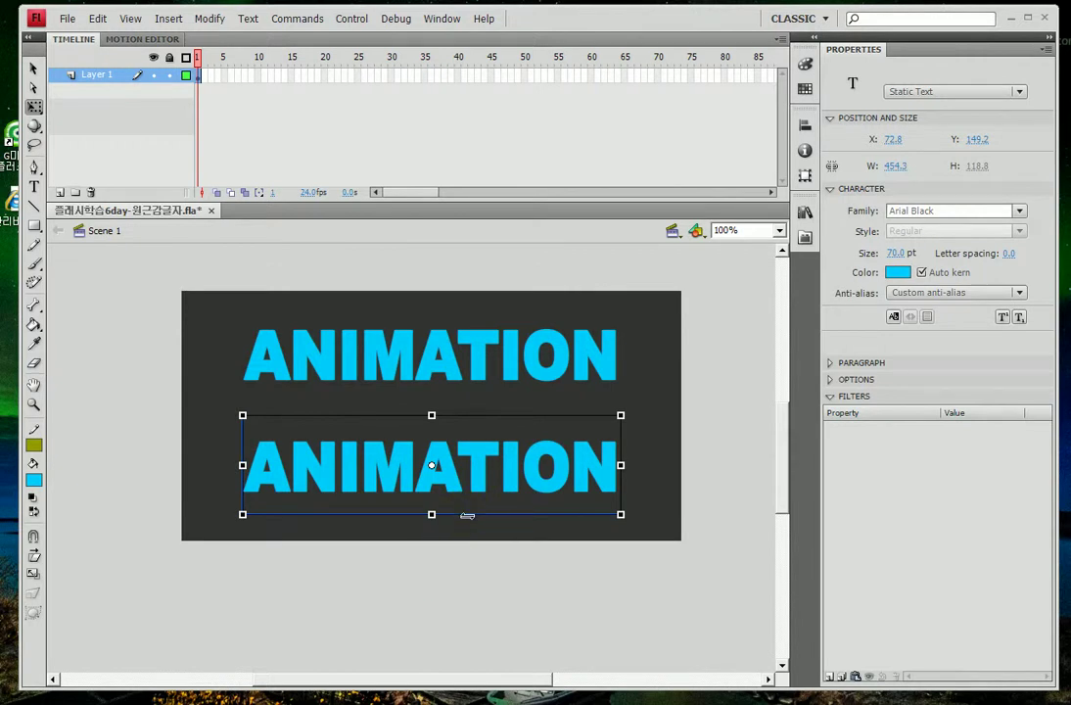
drag(467, 516, 515, 504)
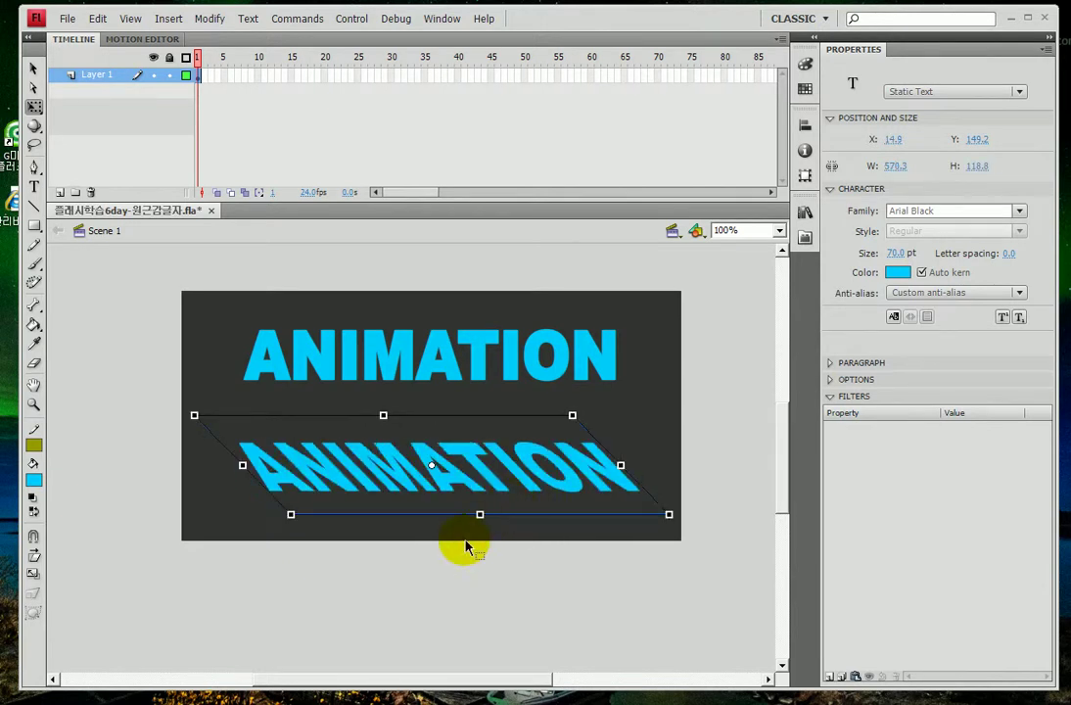
key(ctrl+z)
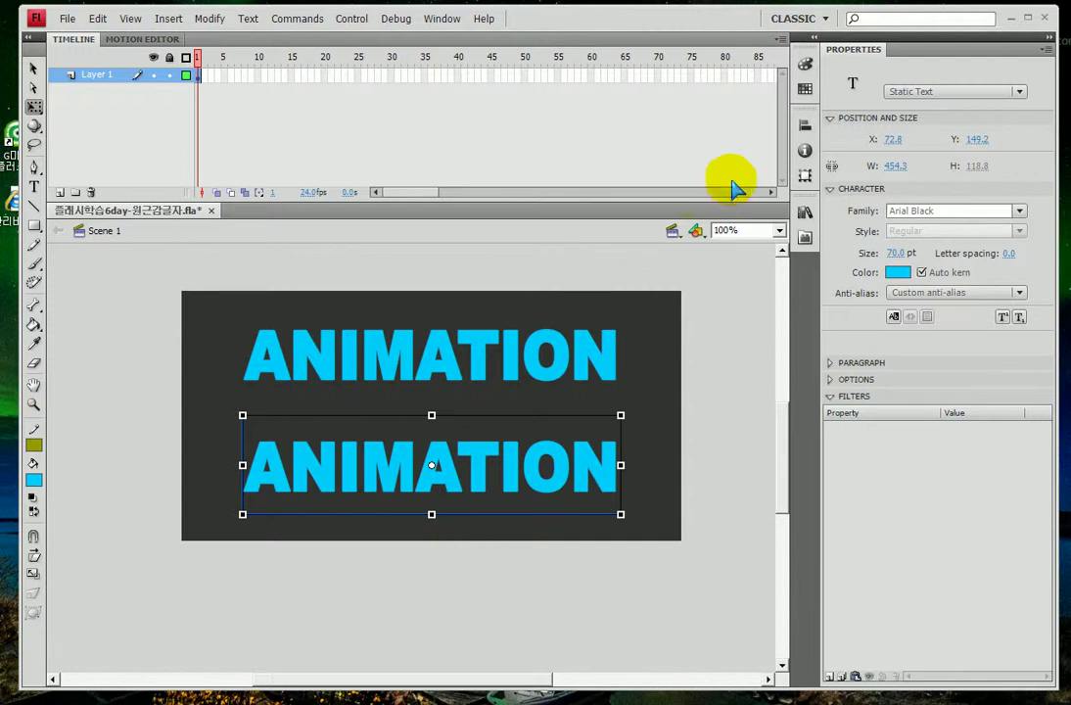
Step: Flip the lower ANIMATION copy upside down by setting its vertical scale to -115.6%, keeping the copy selected
click(806, 151)
click(807, 172)
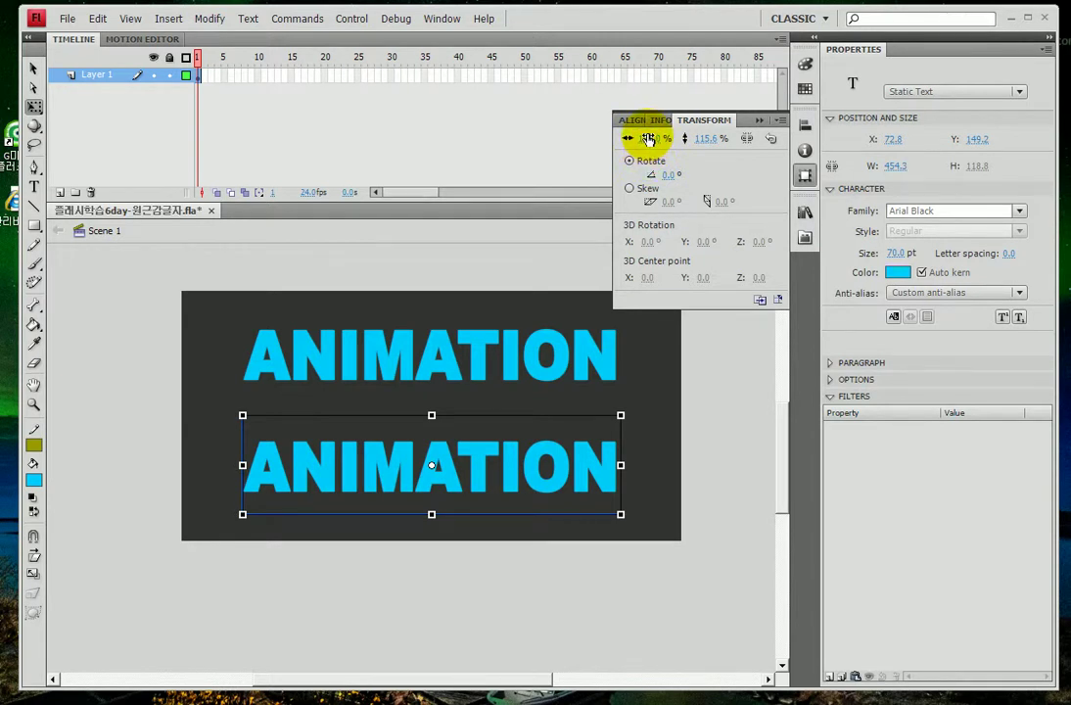
click(707, 140)
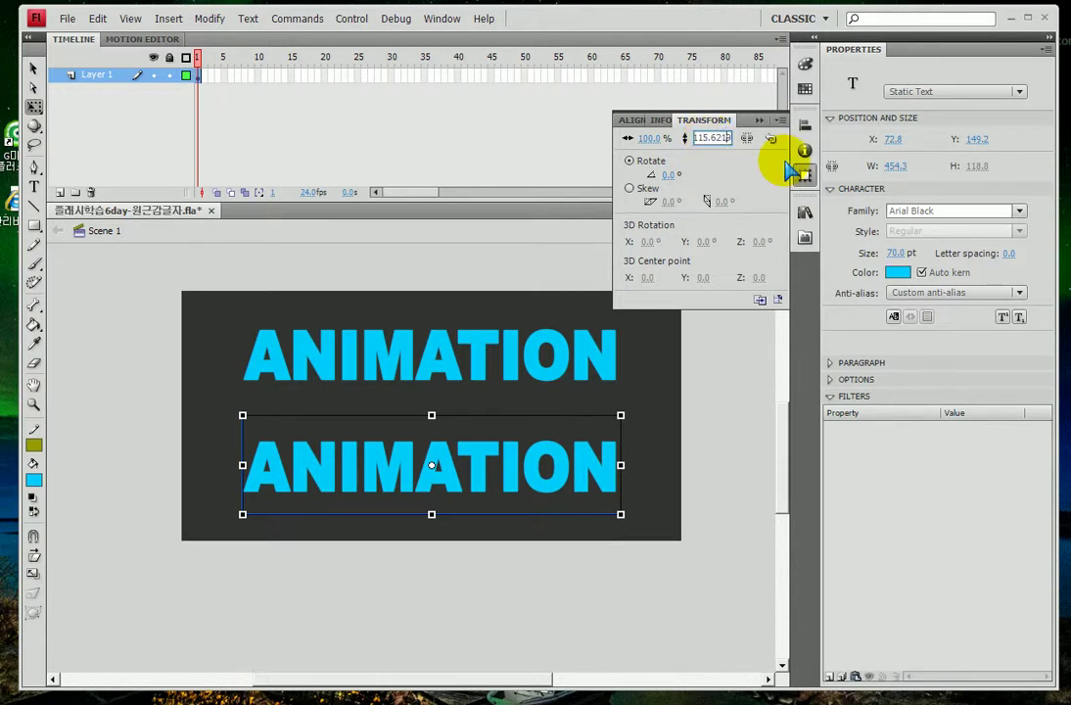
key(End)
key(Home)
text(-)
key(Return)
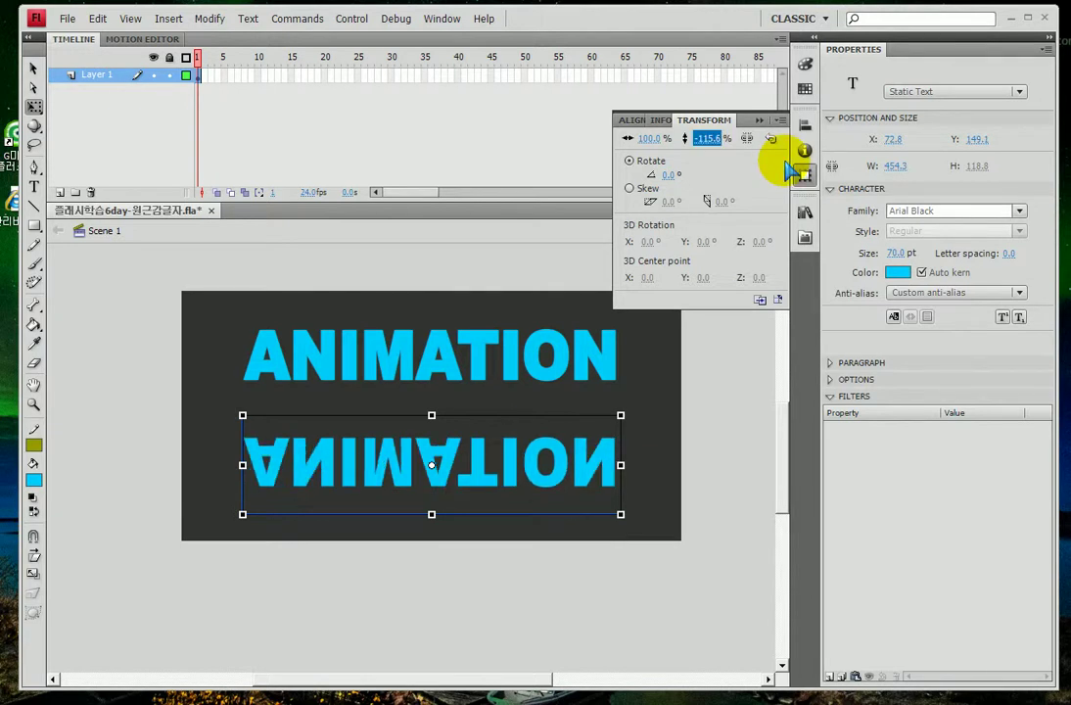
click(127, 423)
click(297, 447)
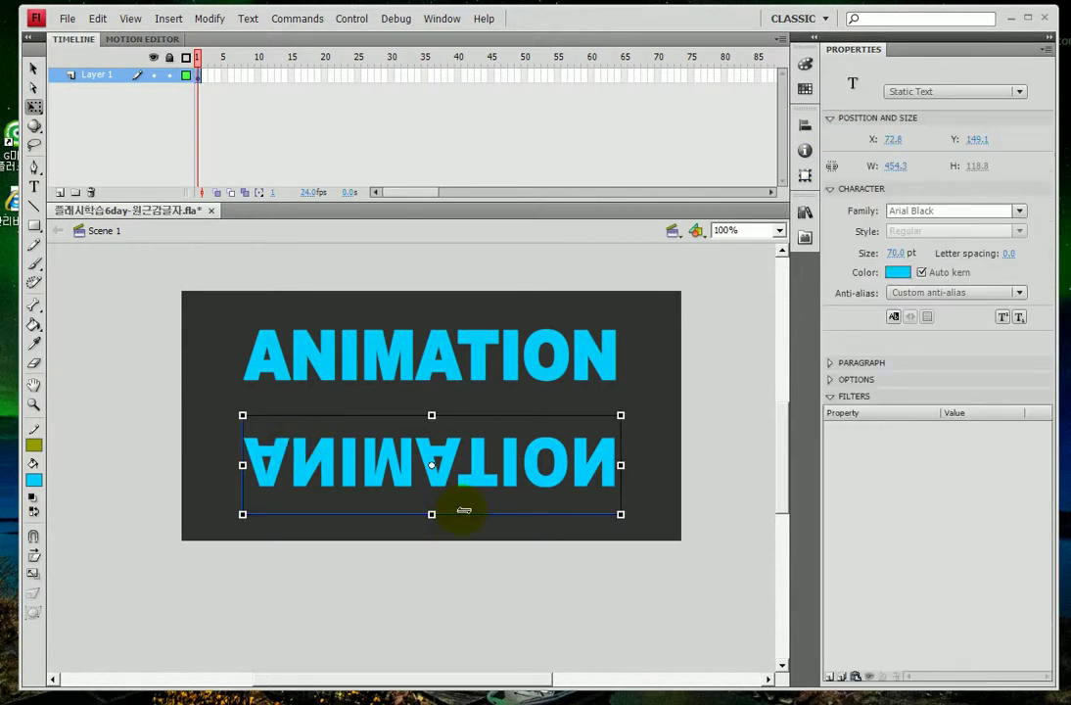
Step: Try skewing the flipped copy about its center point, and undo the skew
drag(464, 510, 487, 510)
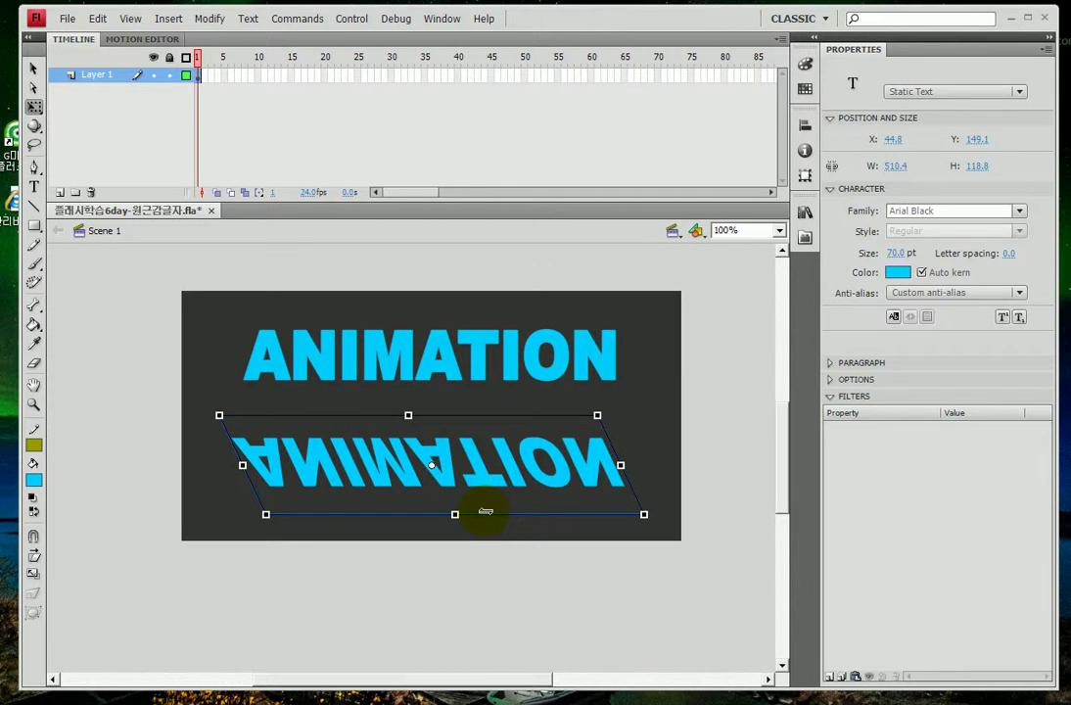
key(ctrl+z)
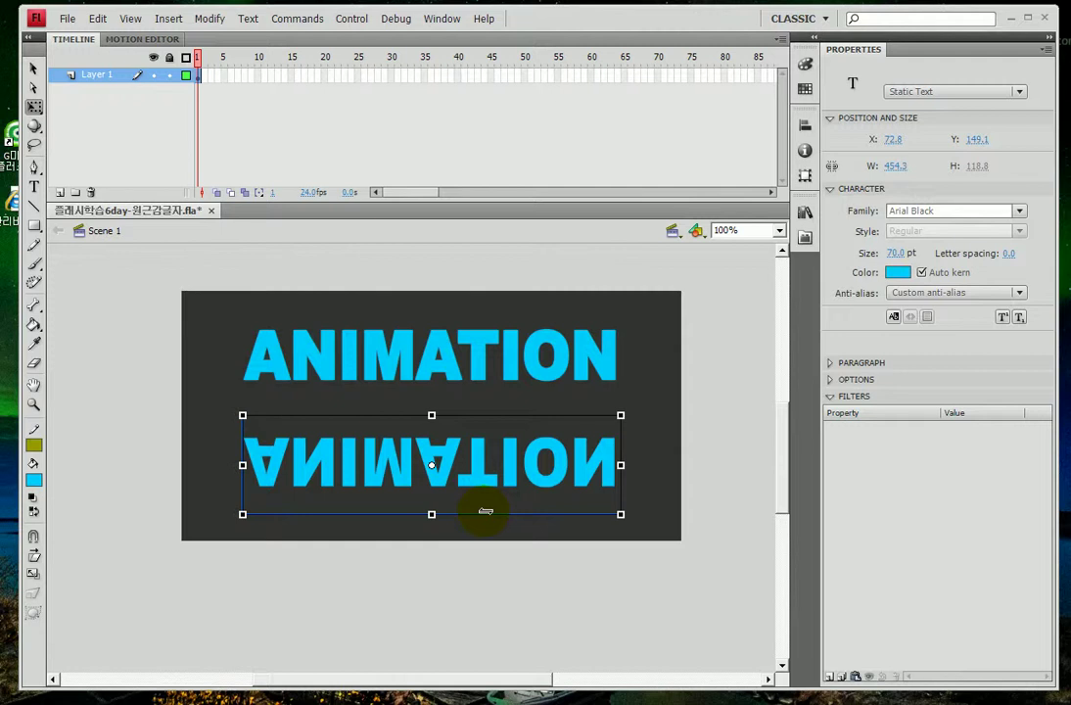
click(281, 445)
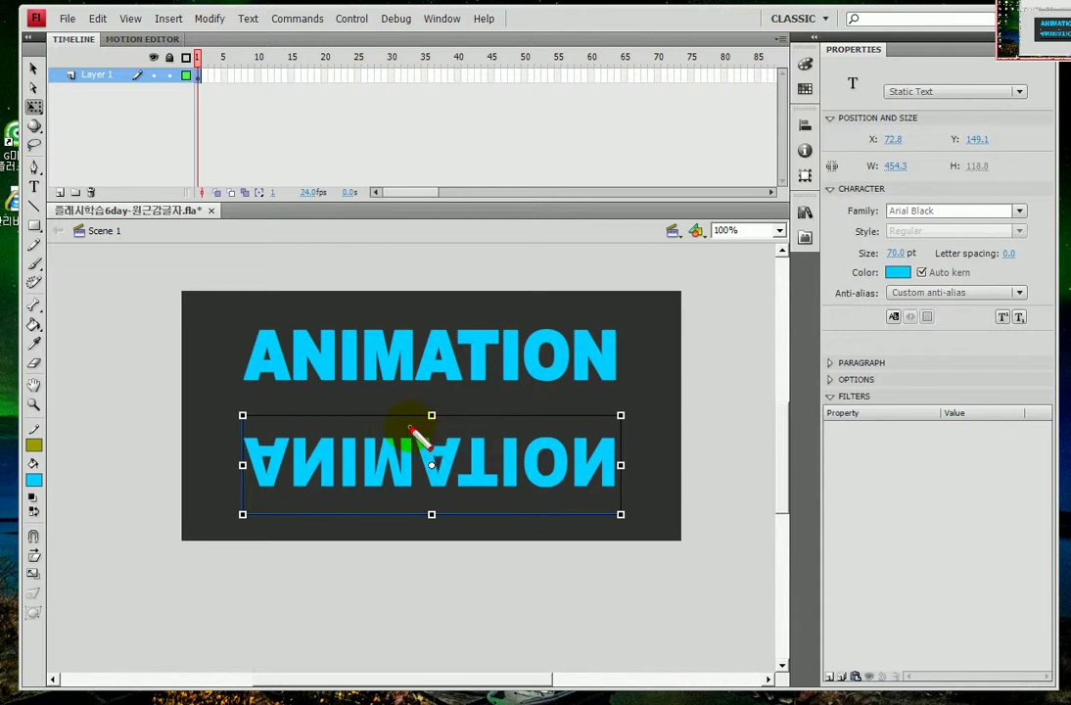
drag(434, 419, 418, 417)
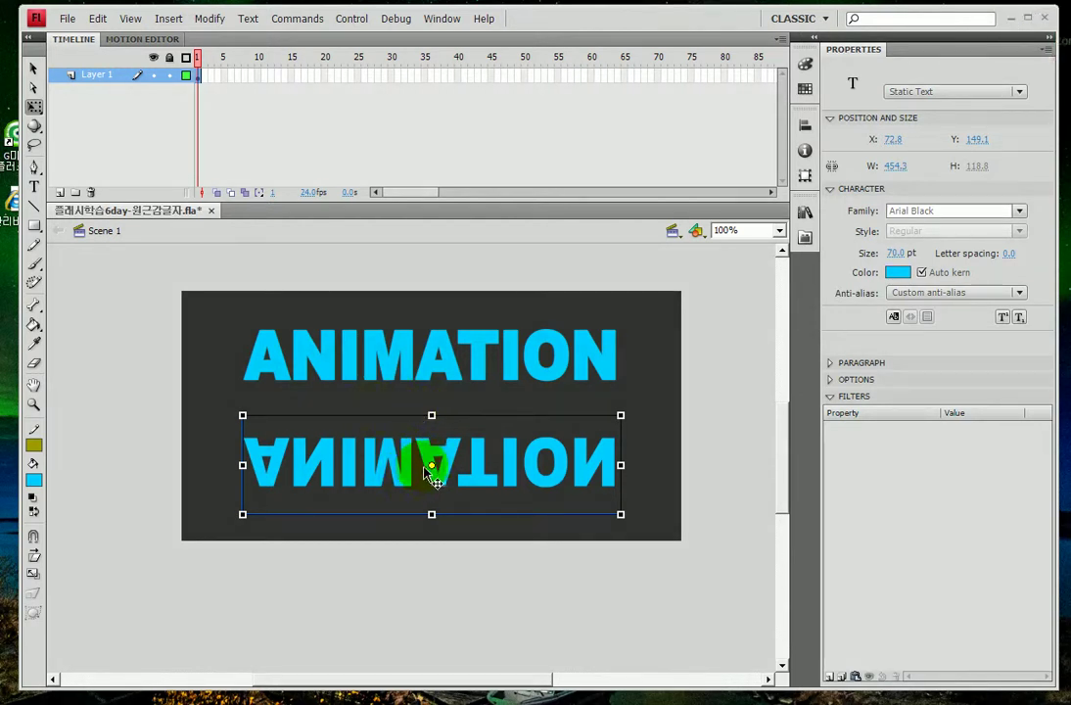
Step: Move the flipped copy's transformation point to its top-center handle and skew its bottom edge rightward, to an overall width of about 532.7 px
click(432, 468)
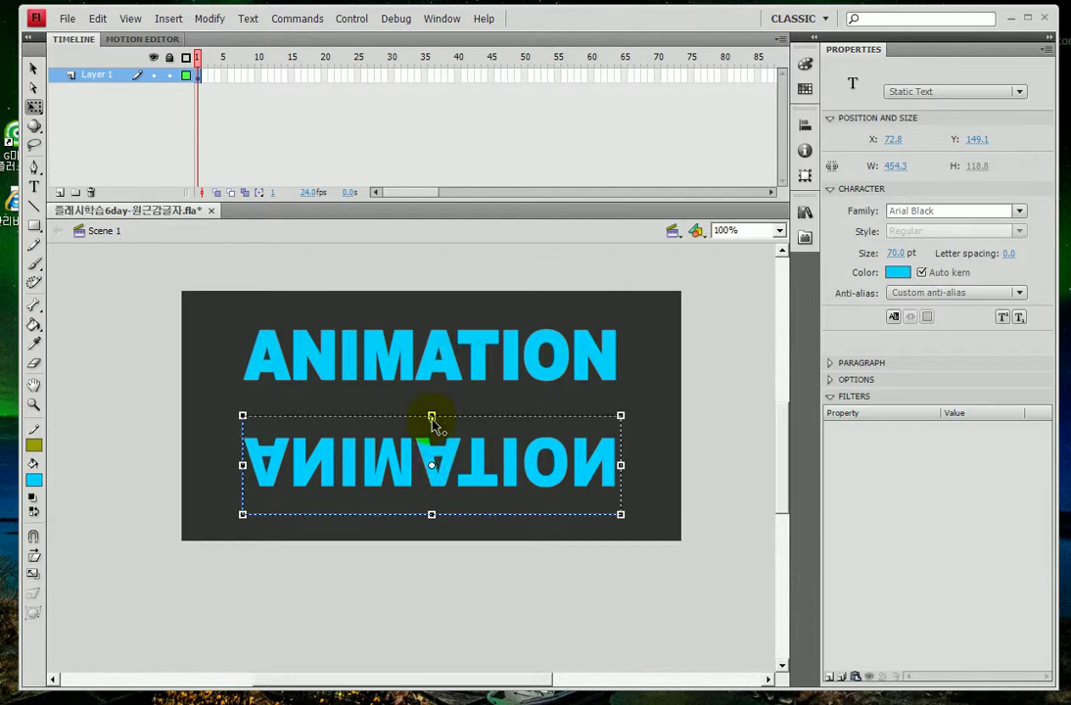
click(435, 428)
drag(432, 419, 533, 502)
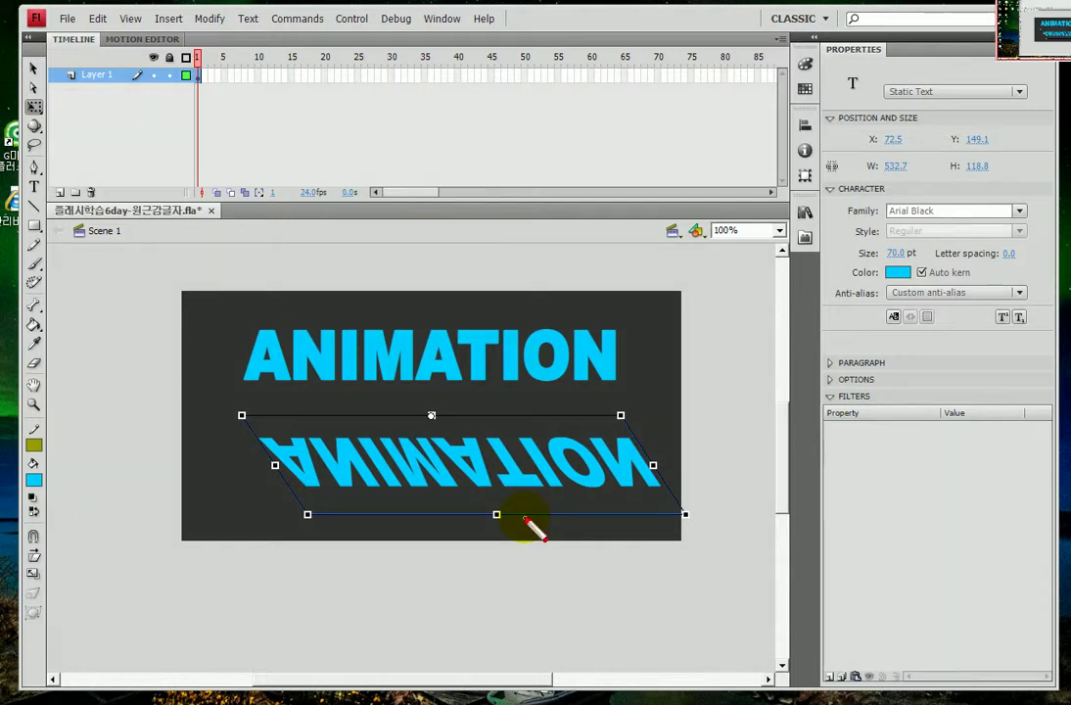
mouse_move(378, 383)
mouse_down()
mouse_move(338, 407)
mouse_move(370, 399)
mouse_move(436, 416)
mouse_up()
mouse_move(410, 516)
mouse_down()
mouse_move(680, 512)
mouse_move(537, 564)
mouse_up()
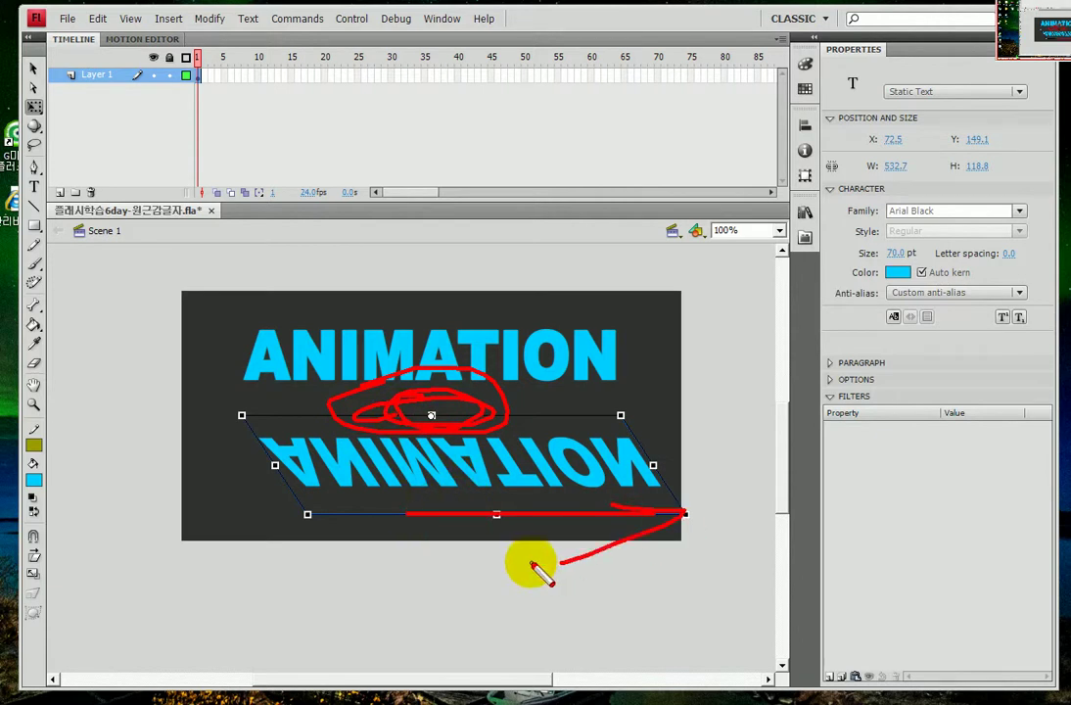
key(Escape)
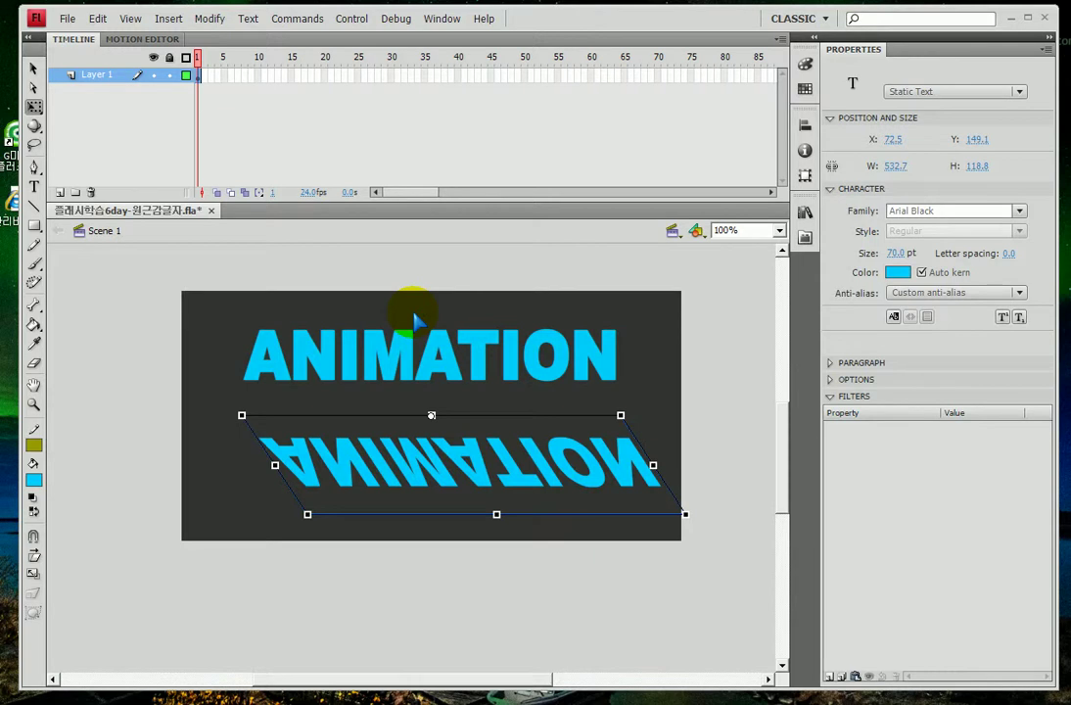
Step: Break the skewed ANIMATION copy apart into single letters and again into plain shapes
click(211, 19)
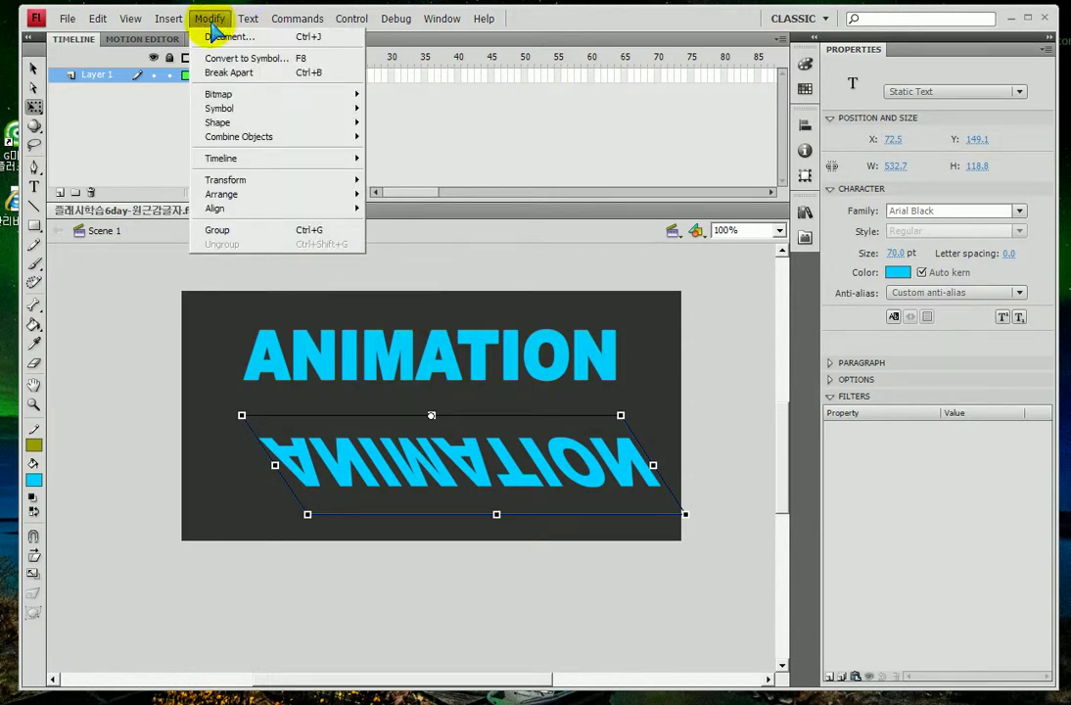
click(221, 74)
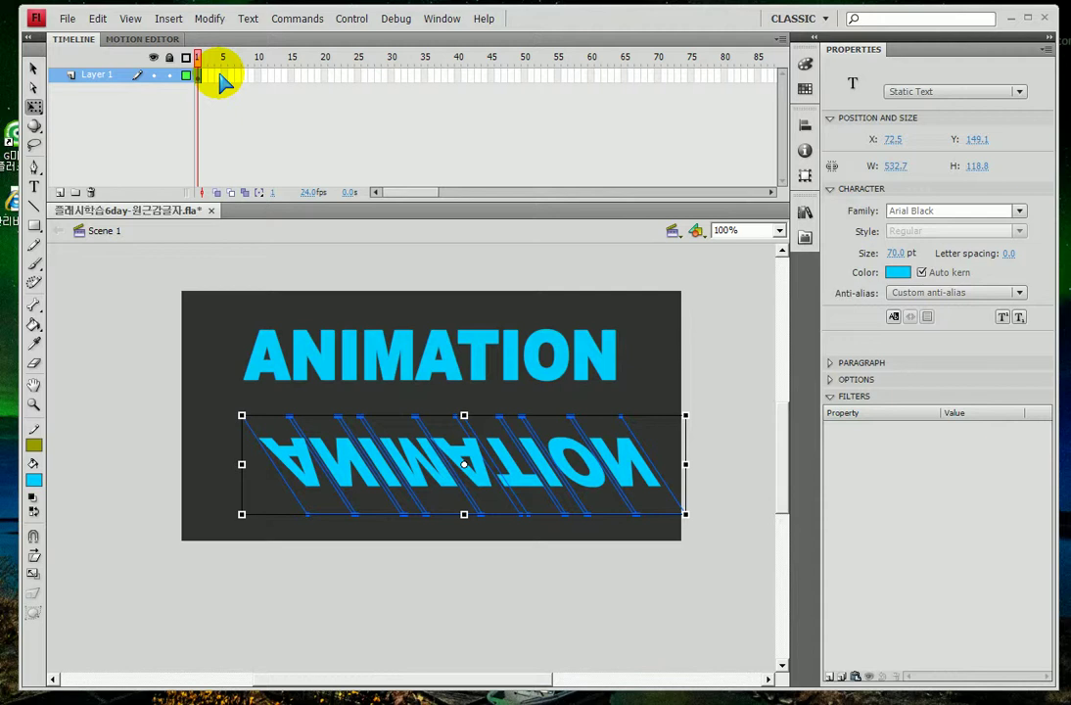
key(ctrl+b)
key(ctrl+b)
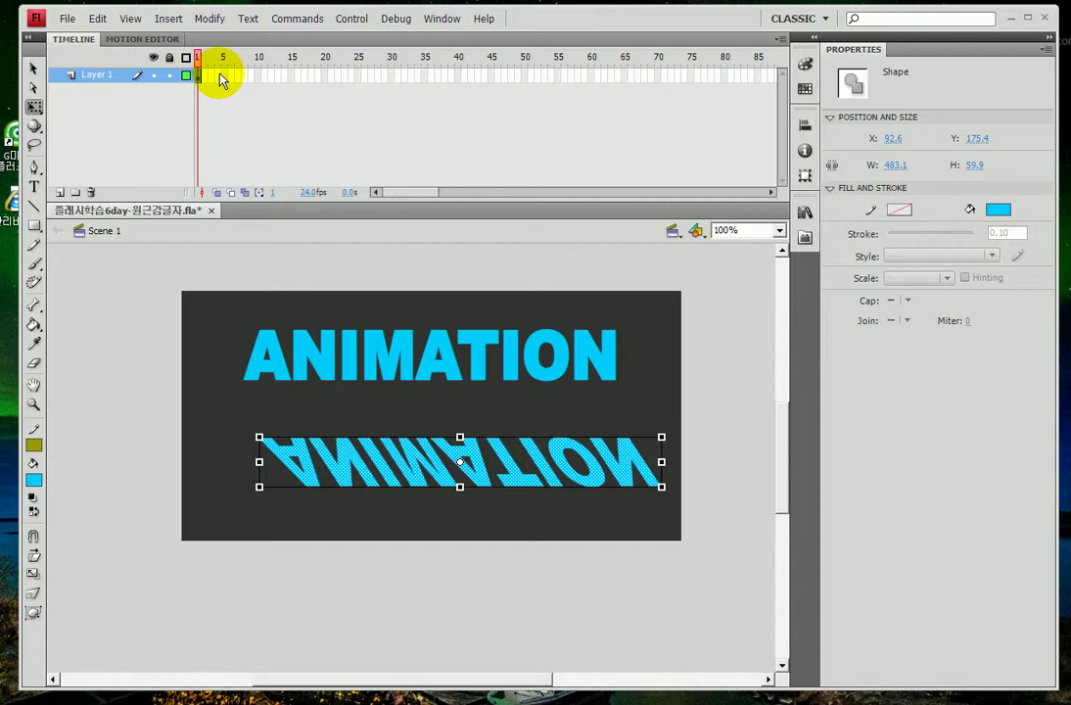
Step: Fill the skewed letter shapes with the white-to-black linear gradient and redirect it with the Paint Bucket, from white at their lower edge upward to dark
click(998, 209)
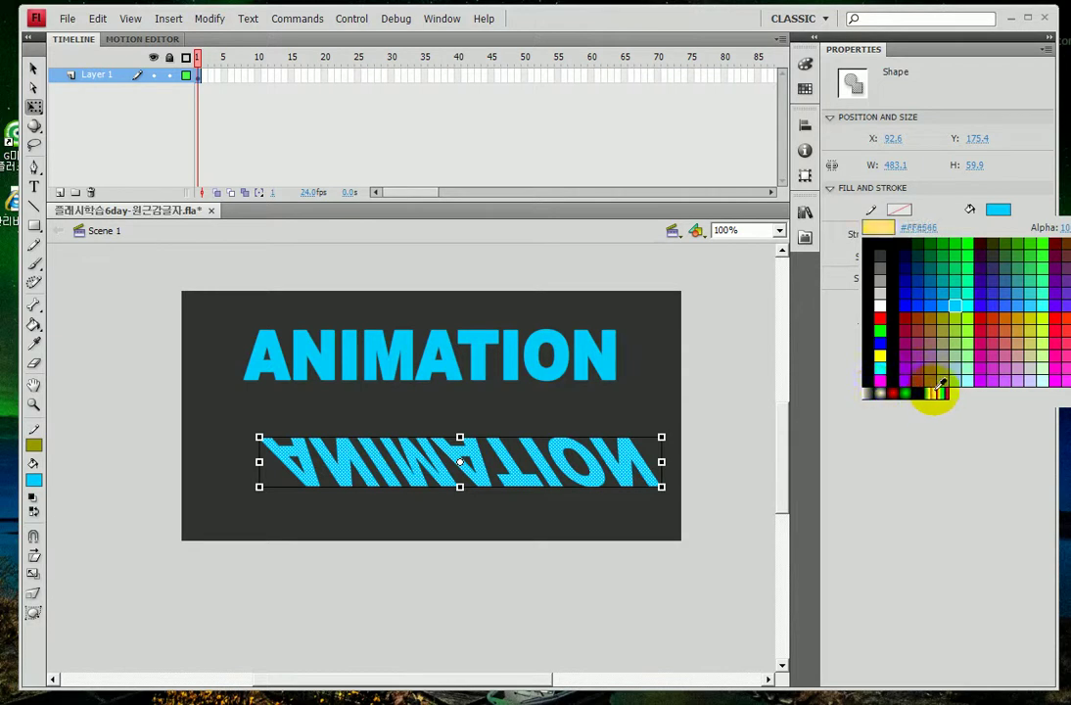
click(876, 392)
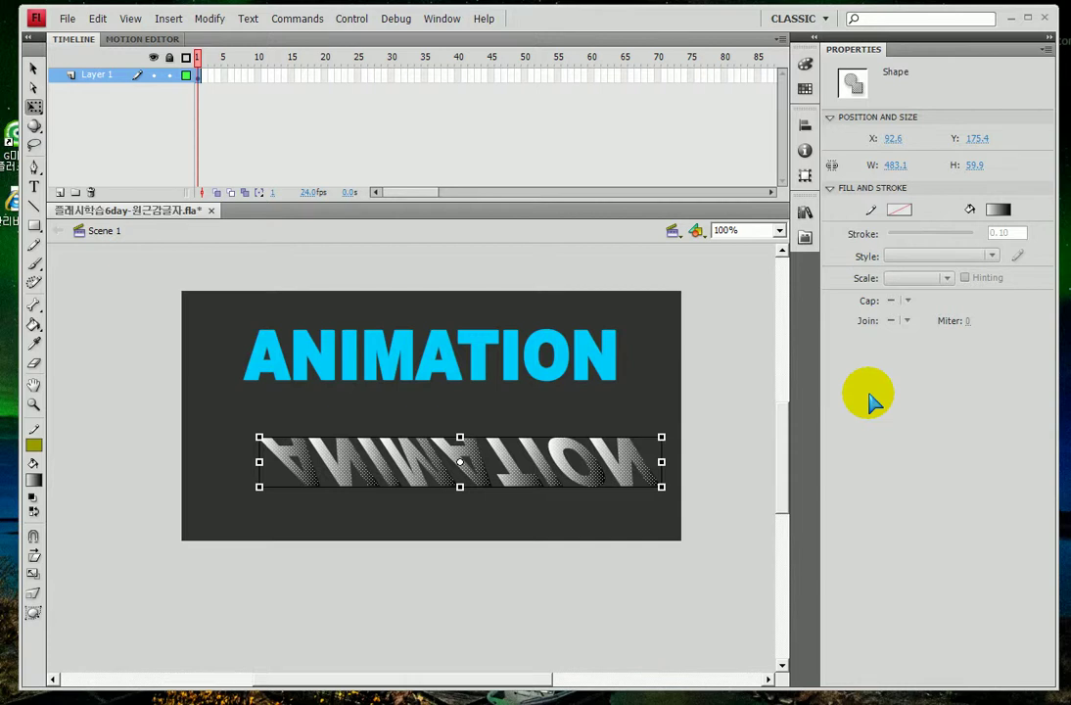
key(ctrl+4)
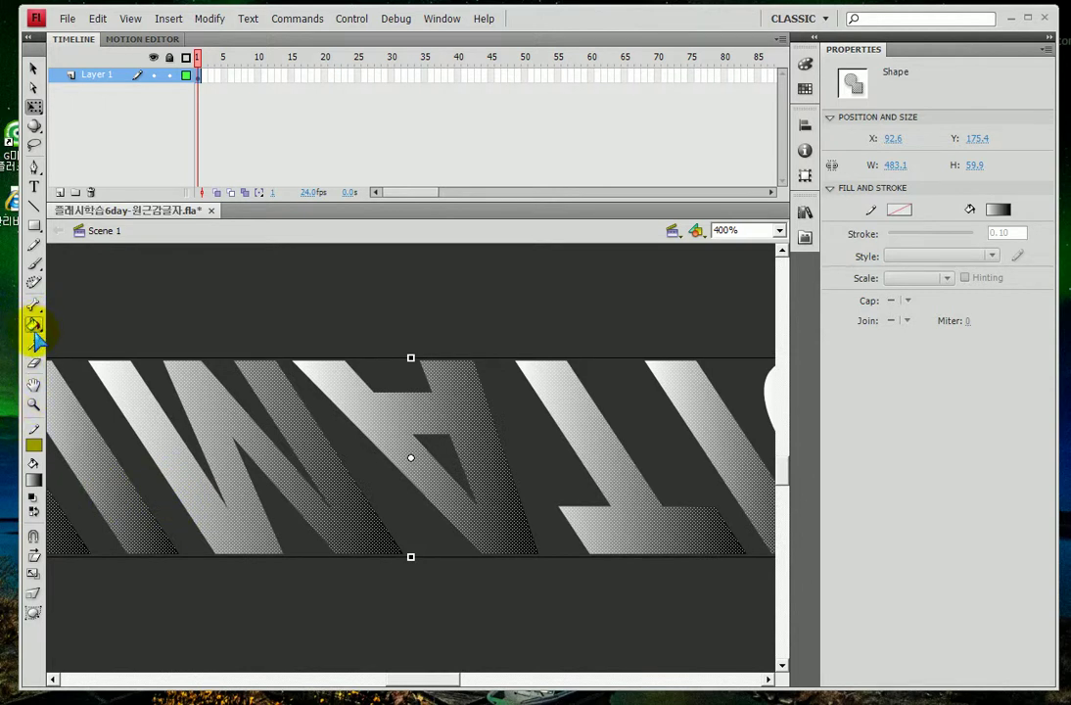
drag(33, 327, 98, 336)
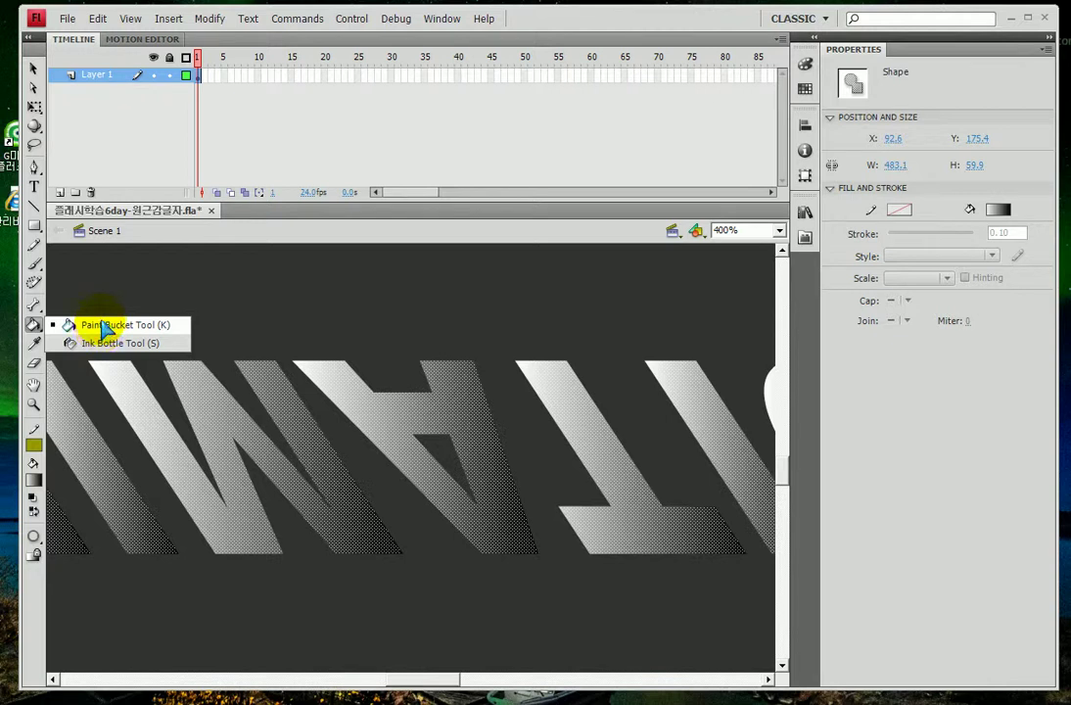
click(106, 331)
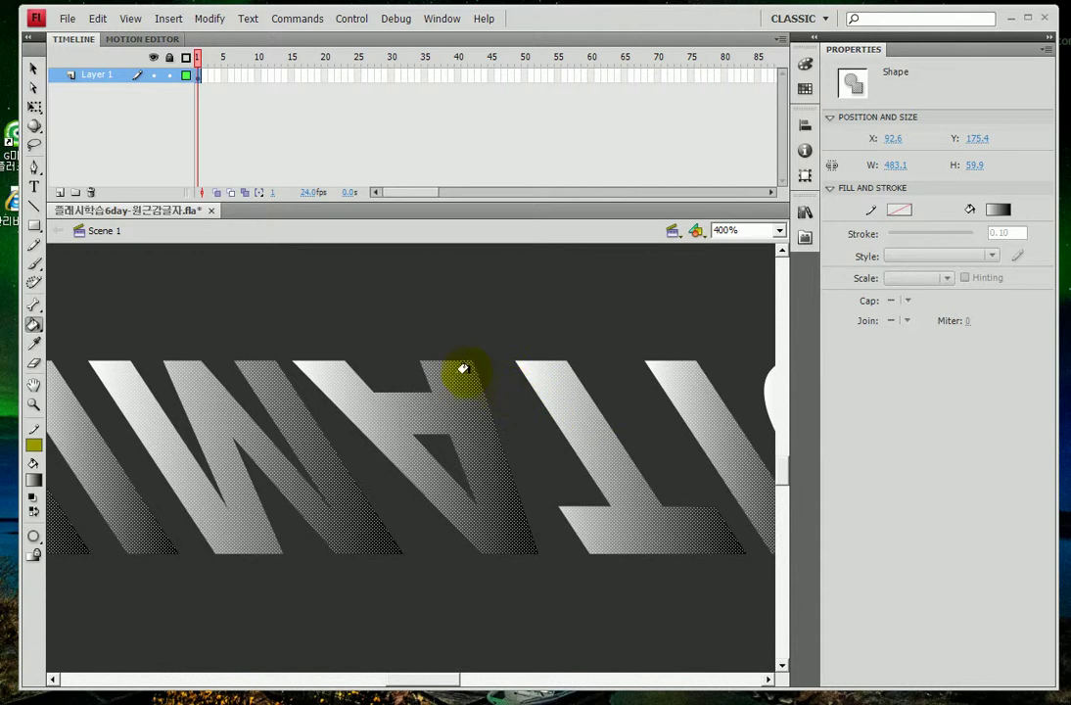
mouse_move(462, 365)
mouse_down()
mouse_move(471, 478)
mouse_move(490, 540)
mouse_move(469, 375)
mouse_move(449, 370)
mouse_up()
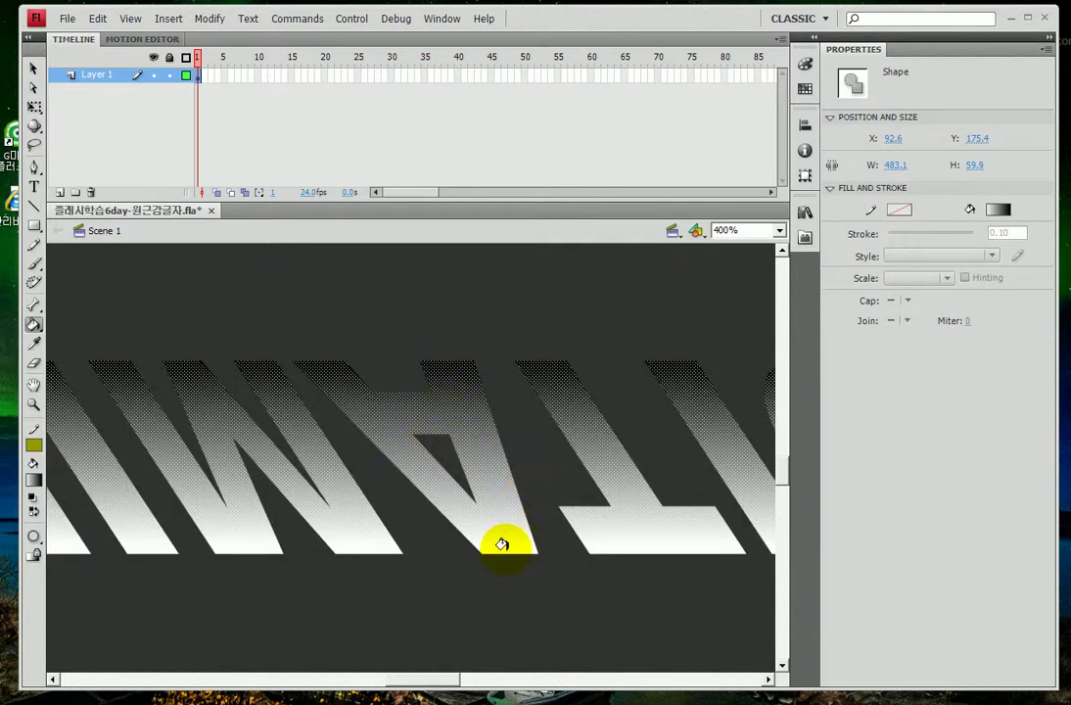
drag(505, 565, 467, 311)
drag(494, 535, 466, 308)
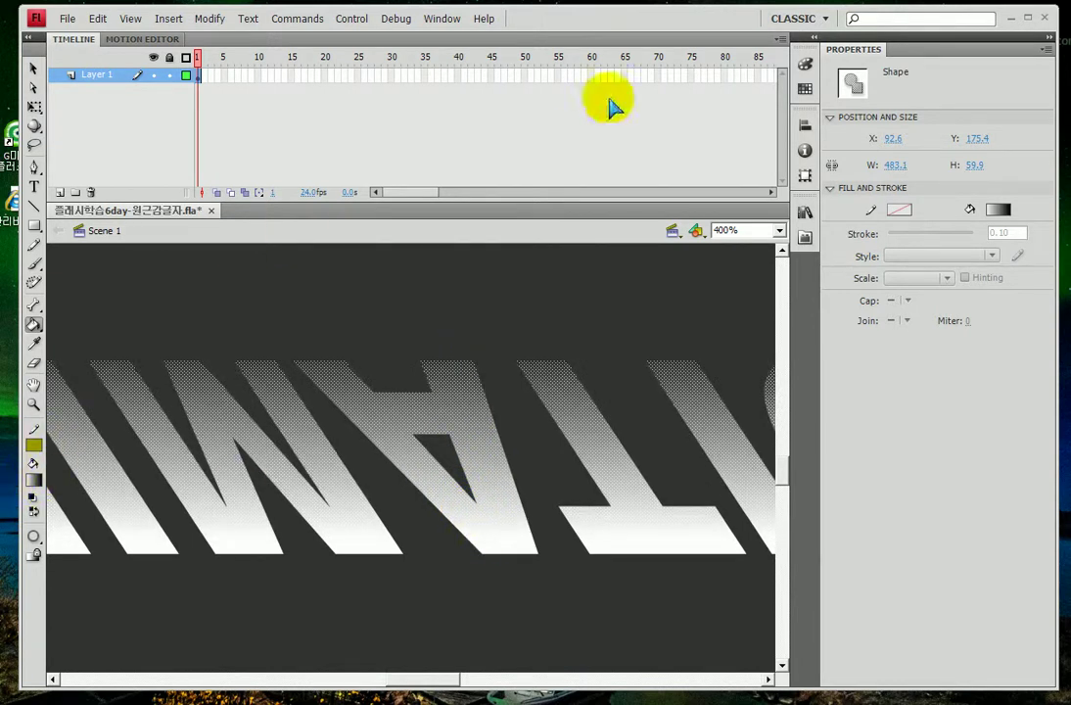
Step: Replace the shadow gradient's white end stop with #EDEDED and its black end stop with #252525
click(804, 65)
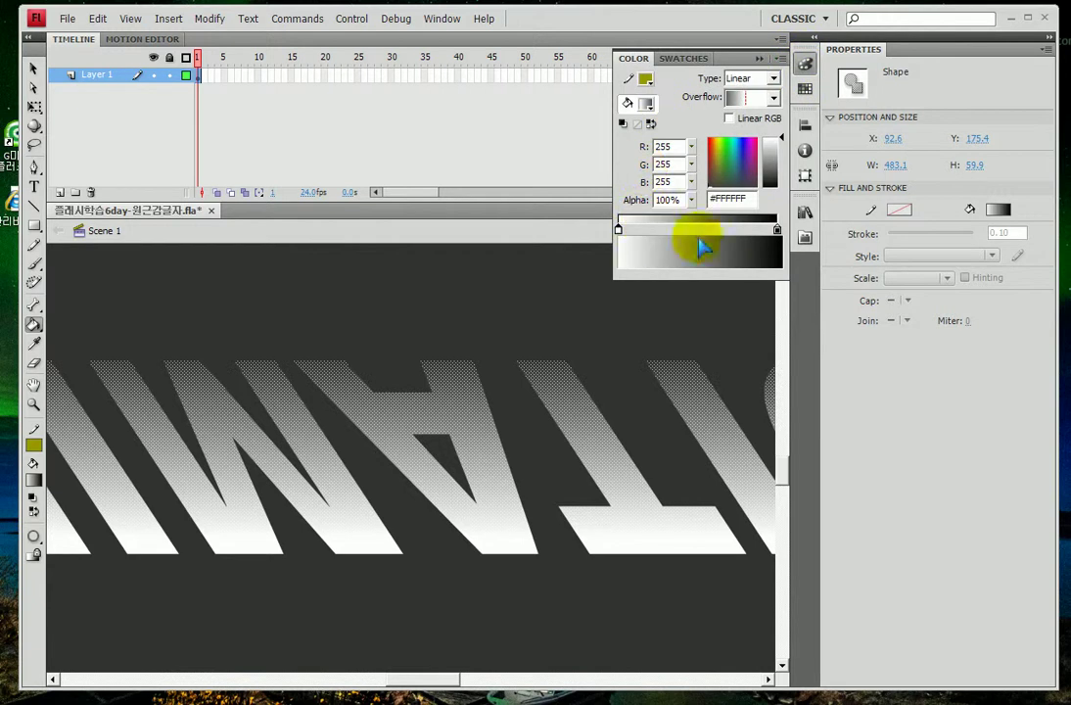
mouse_move(777, 231)
mouse_down()
mouse_move(782, 223)
mouse_move(754, 231)
mouse_move(781, 231)
mouse_up()
click(627, 230)
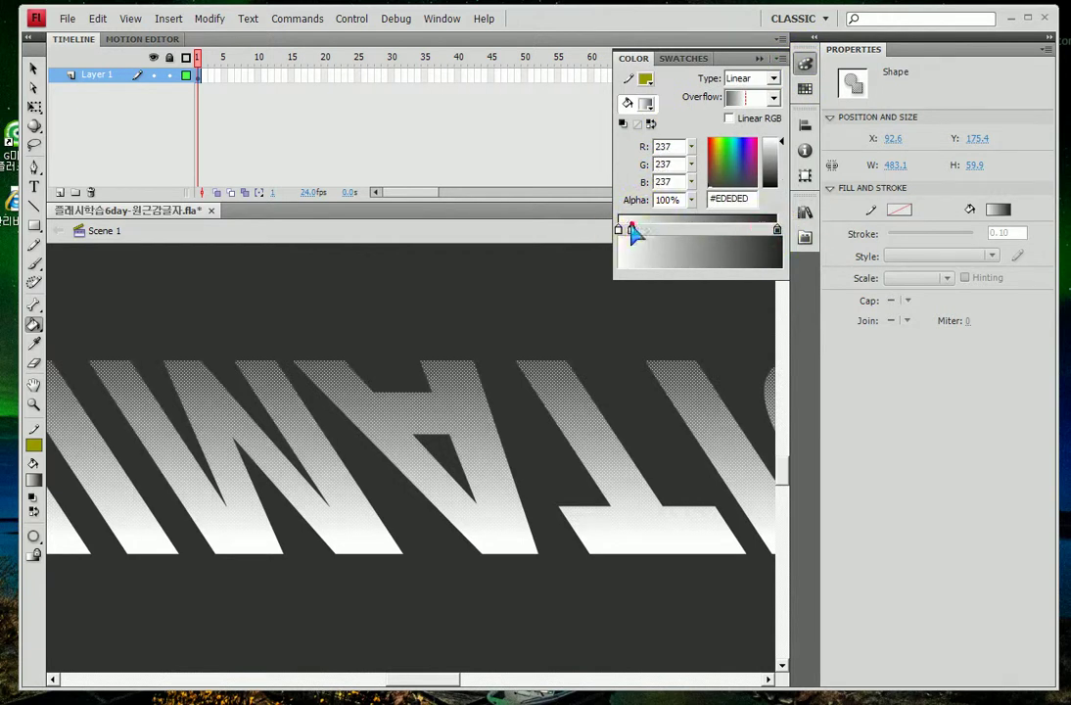
drag(631, 230, 531, 375)
mouse_move(508, 533)
mouse_down()
mouse_move(508, 474)
mouse_move(461, 359)
mouse_move(489, 519)
mouse_move(483, 493)
mouse_move(466, 358)
mouse_up()
click(39, 453)
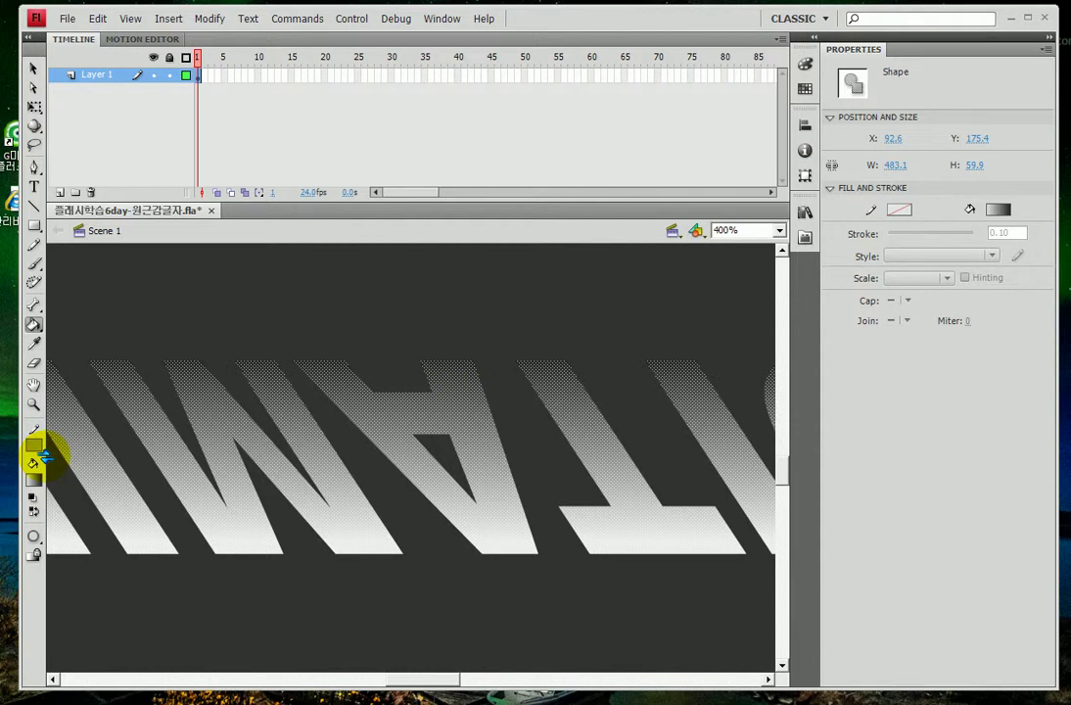
Step: Save the document and test the movie to preview the gradient shadow
key(ctrl+s)
key(ctrl+Return)
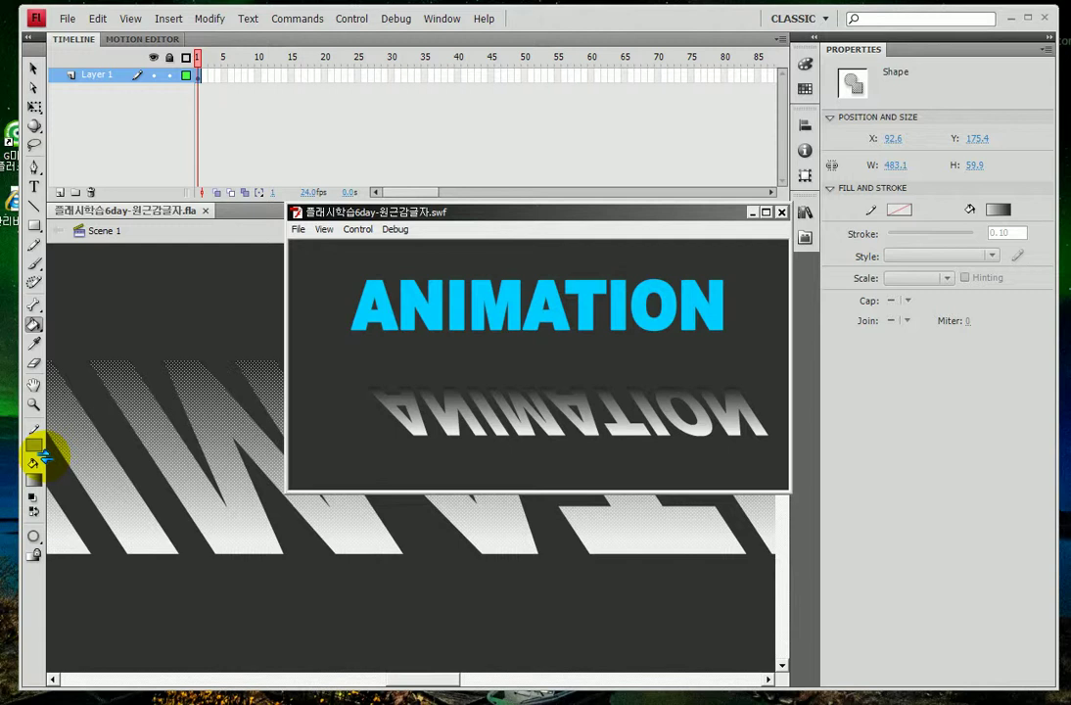
click(805, 127)
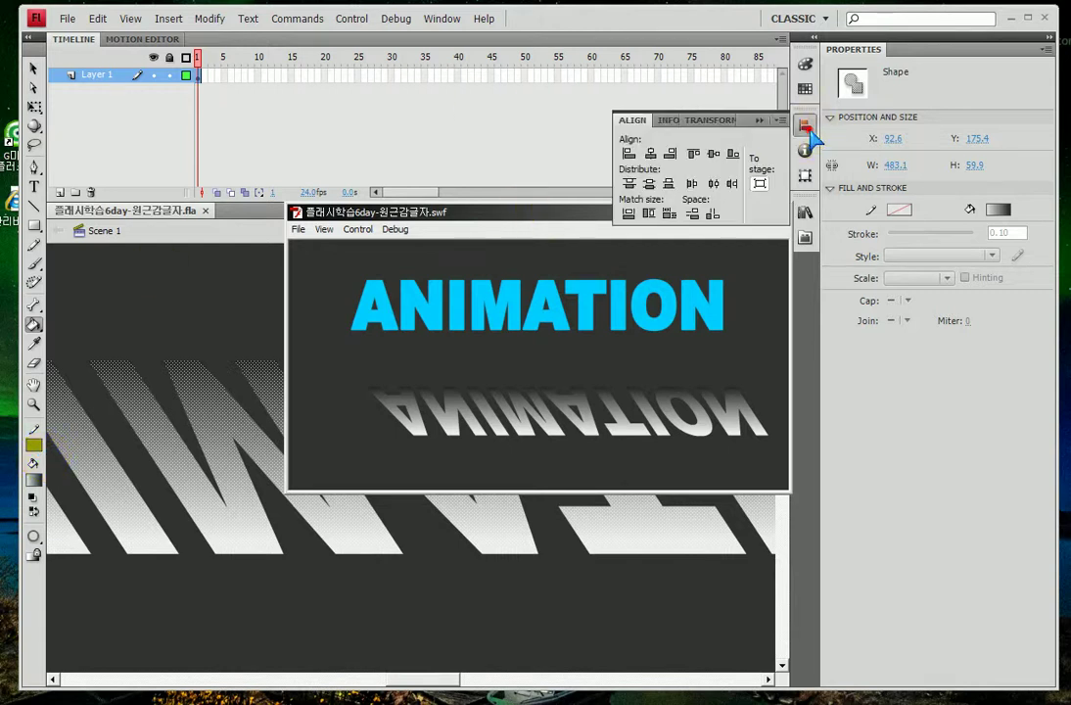
Step: Replace the gradient's light stop with #252525, leaving two #252525 stops, one at each end
click(804, 63)
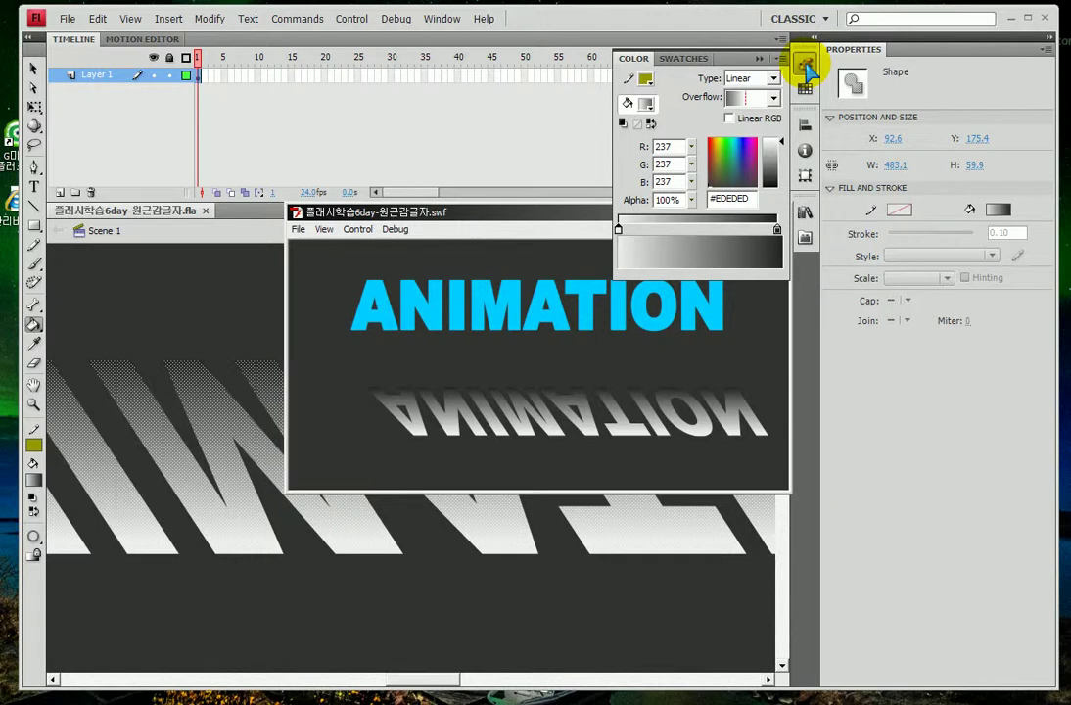
click(697, 231)
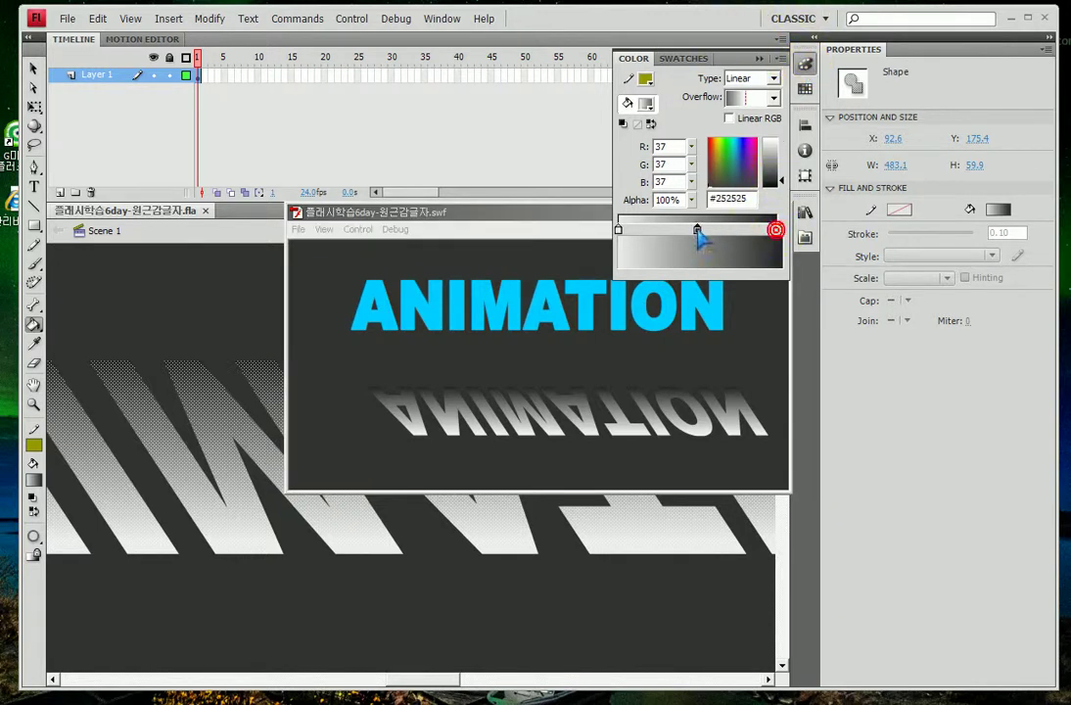
click(777, 231)
click(618, 230)
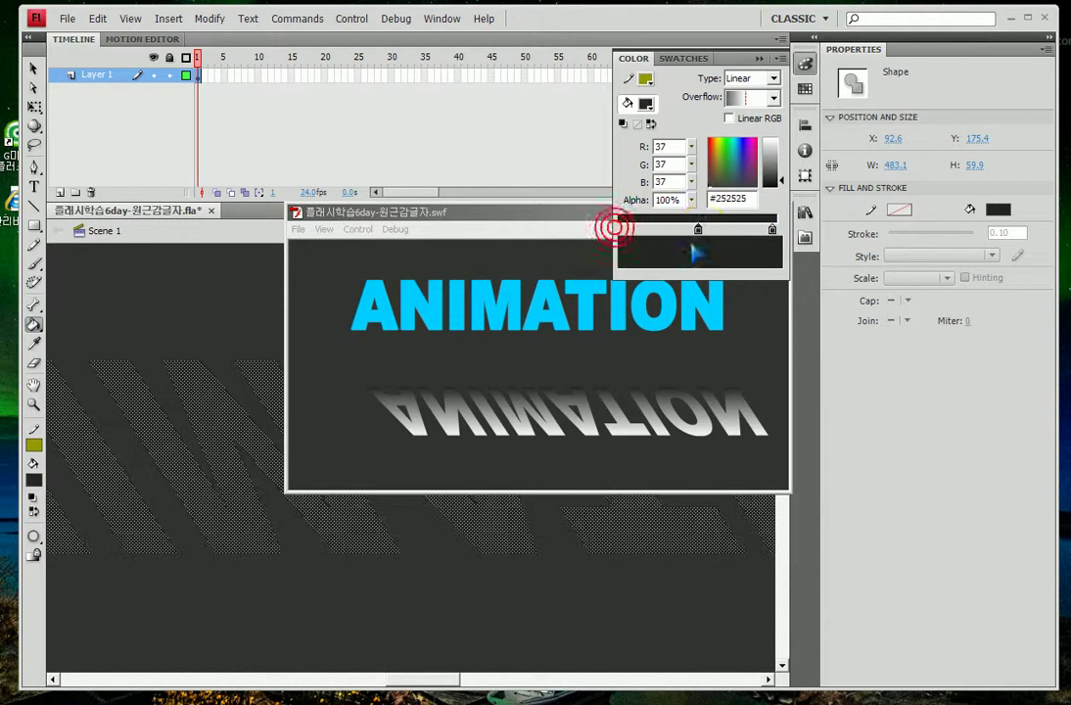
drag(697, 231, 686, 256)
click(774, 231)
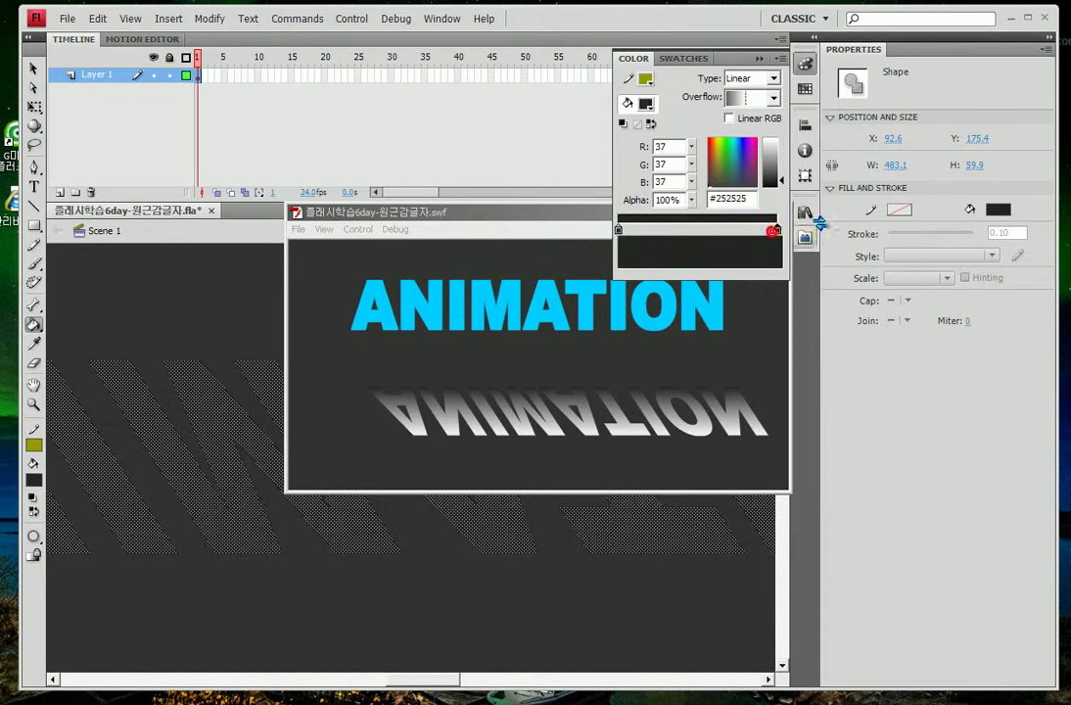
click(821, 220)
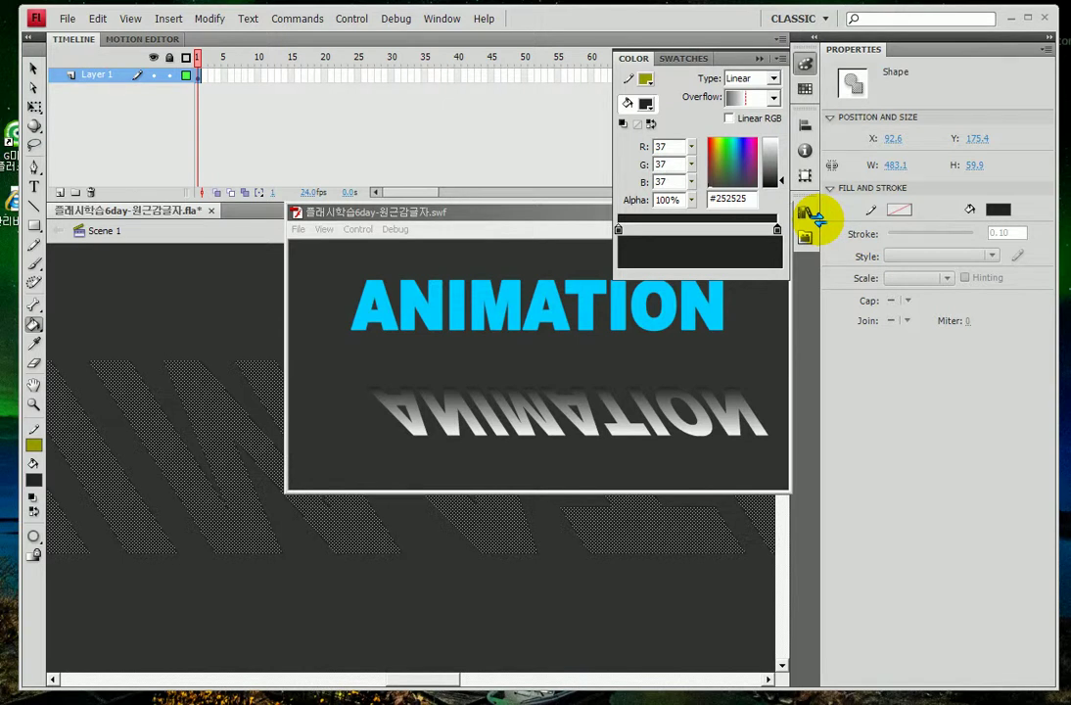
Step: Try #333399 as the gradient's start color, and replace that stop with a #252525 one
double_click(618, 228)
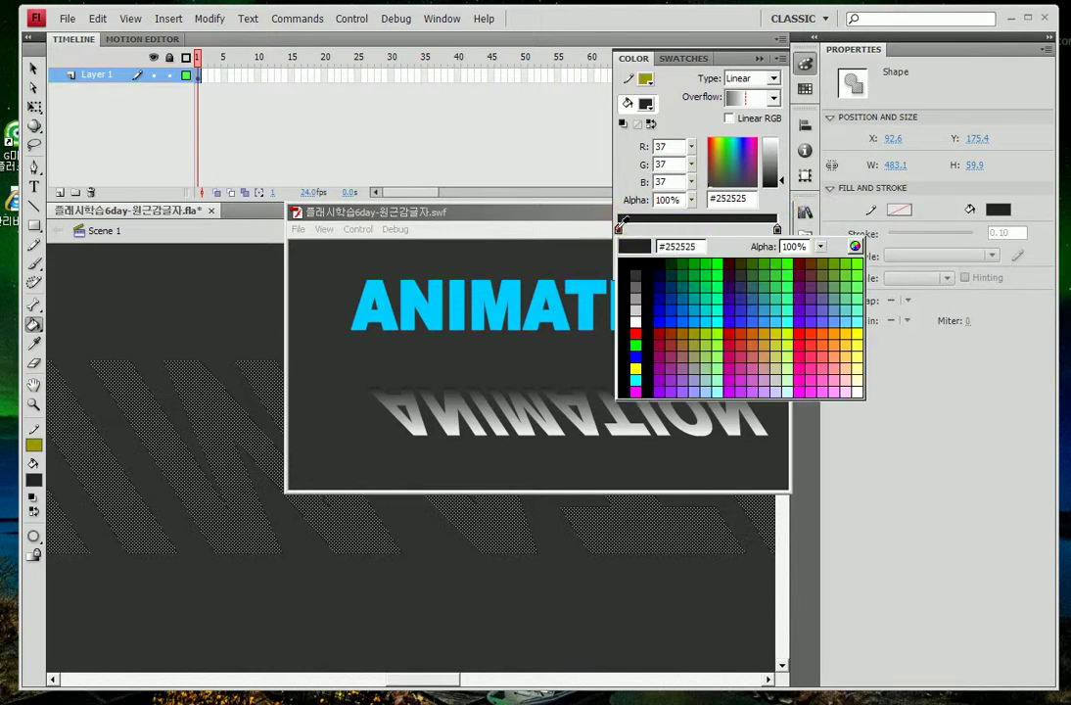
click(743, 304)
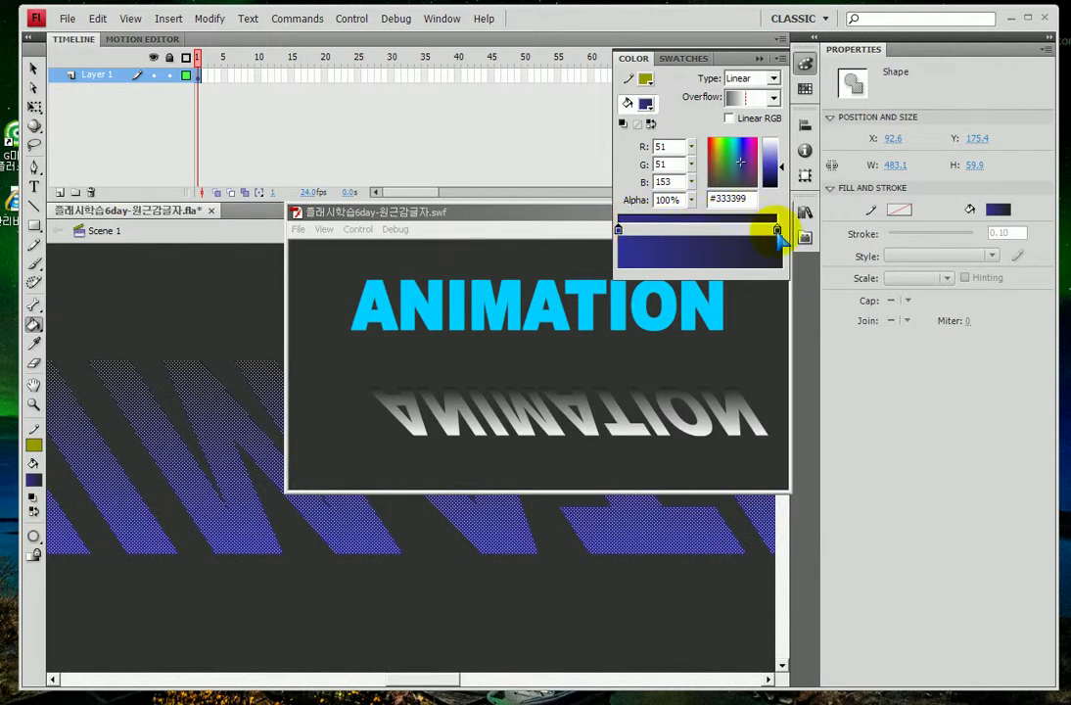
click(704, 231)
double_click(777, 230)
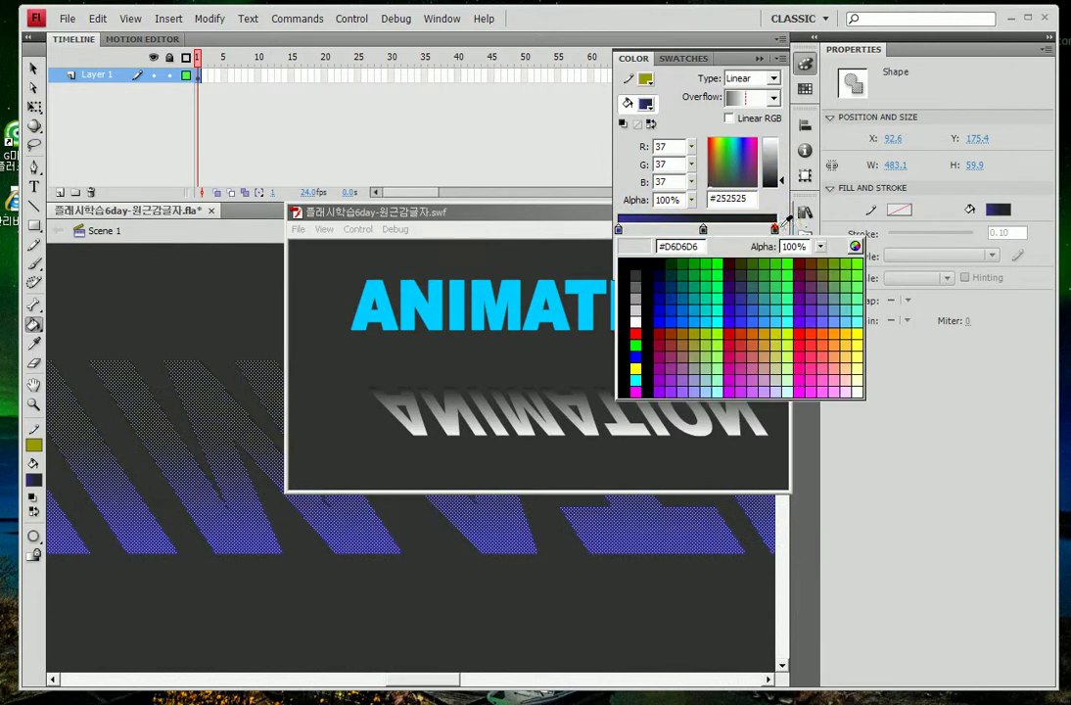
click(618, 231)
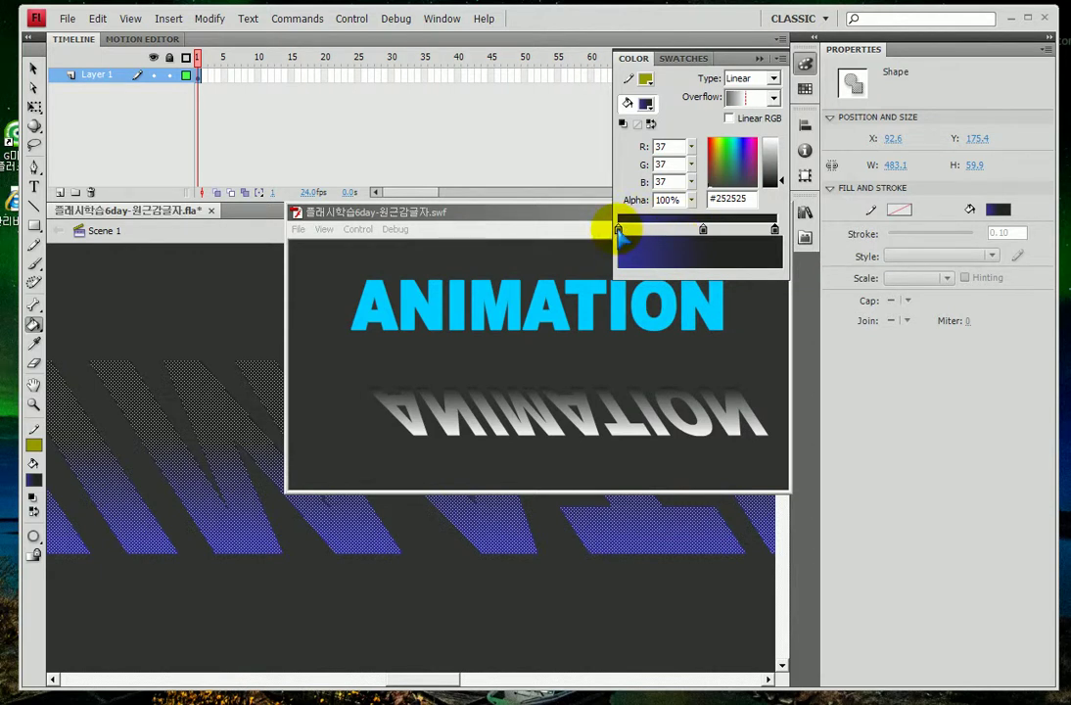
click(617, 231)
click(703, 228)
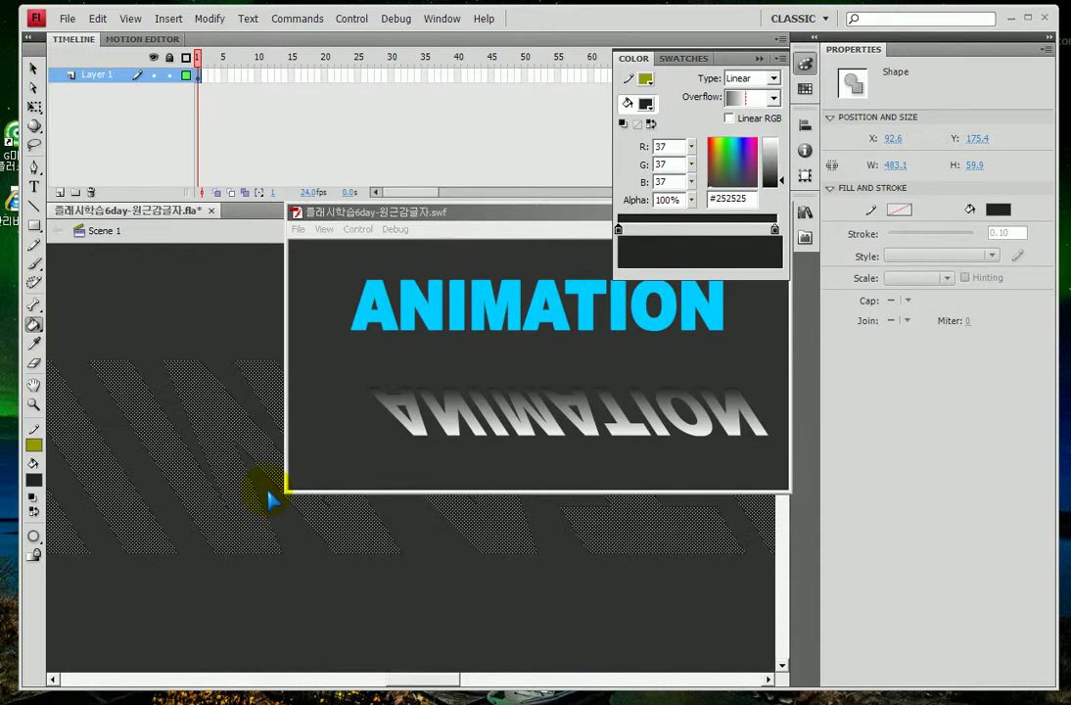
Step: Detach the Color panel into a floating window and collapse the remaining Swatches panel
click(646, 217)
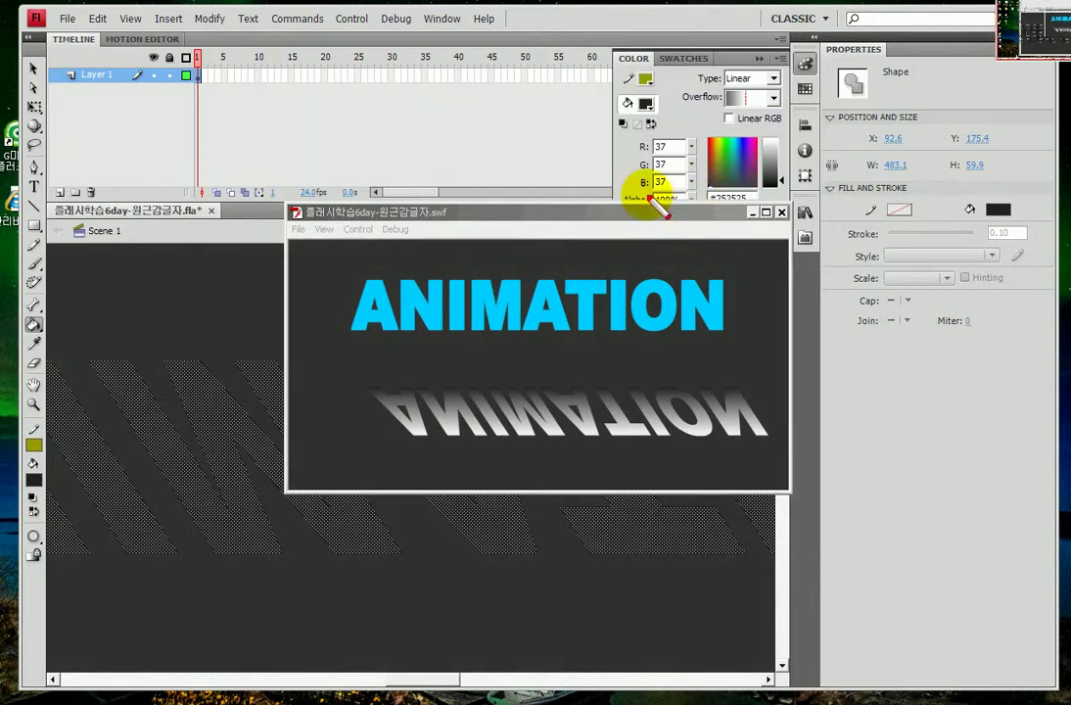
click(635, 59)
click(805, 60)
drag(634, 59, 523, 161)
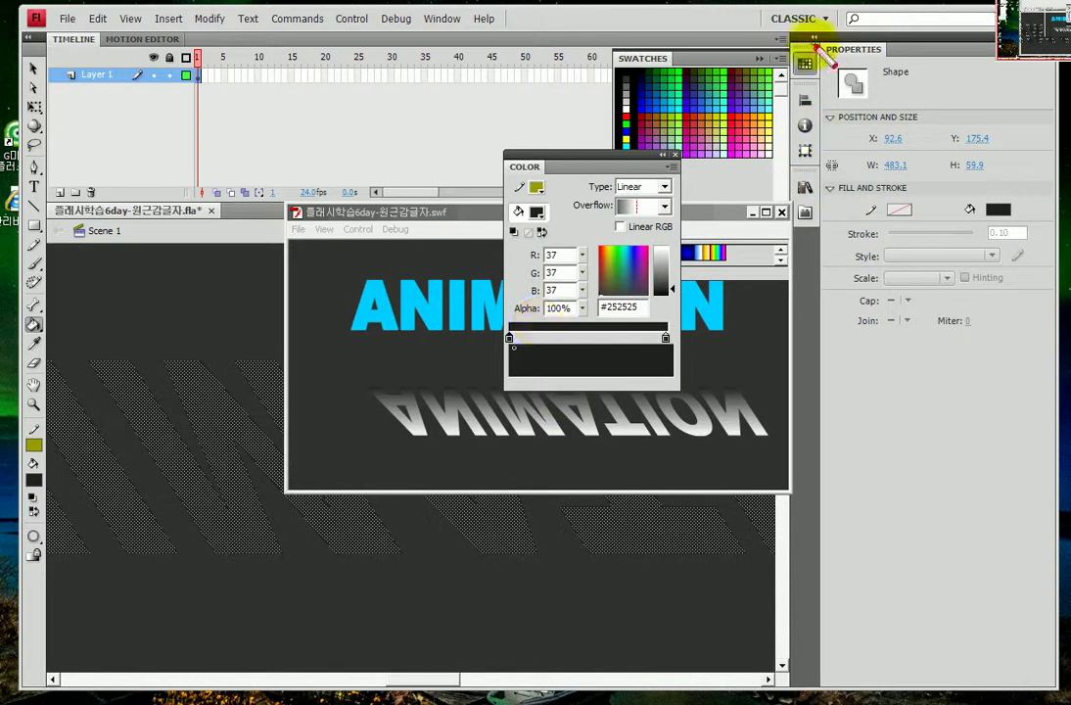
click(805, 102)
mouse_move(519, 320)
mouse_down()
mouse_move(476, 345)
mouse_move(494, 370)
mouse_move(537, 338)
mouse_up()
drag(263, 511, 217, 573)
mouse_move(292, 520)
mouse_down()
mouse_move(323, 525)
mouse_move(286, 570)
mouse_up()
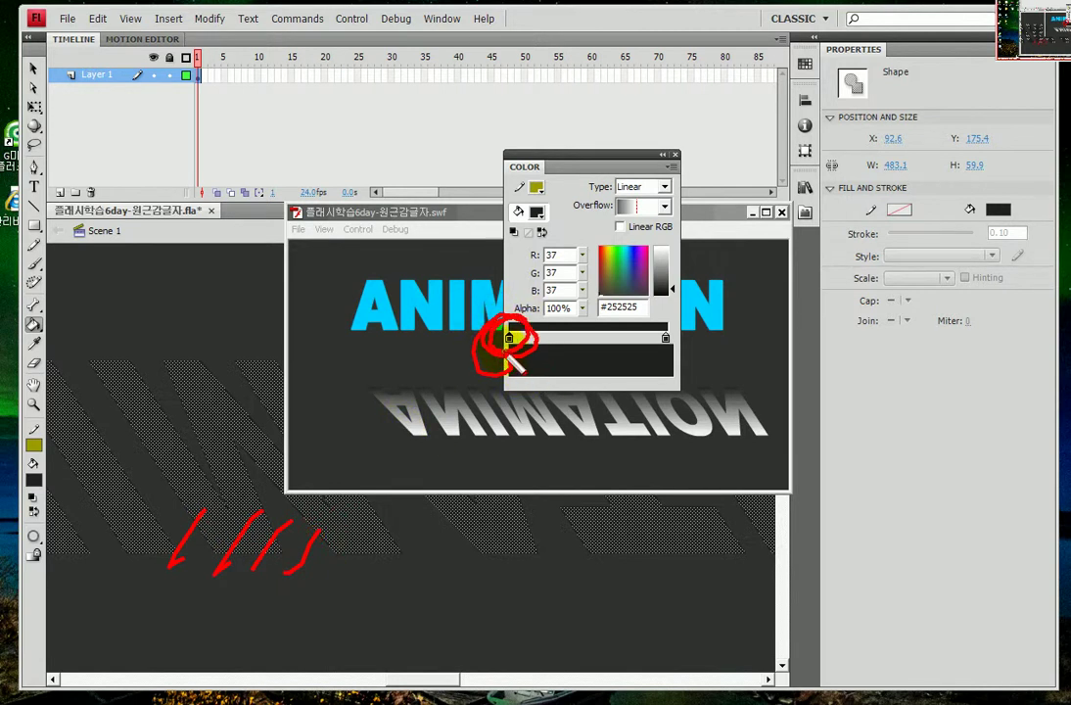
key(Escape)
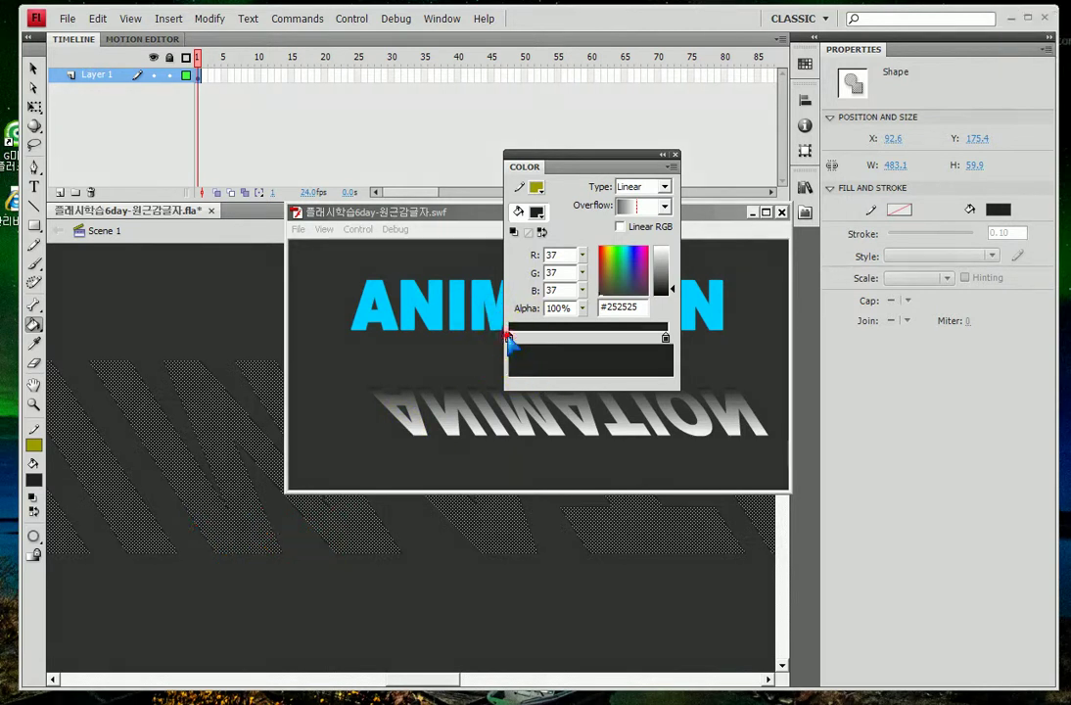
Step: Set the alpha of the gradient's start stop to 0% so the shadow fades out toward its lower edge
mouse_move(538, 312)
mouse_down()
mouse_move(593, 315)
mouse_move(533, 318)
mouse_move(590, 326)
mouse_move(561, 505)
mouse_up()
key(Escape)
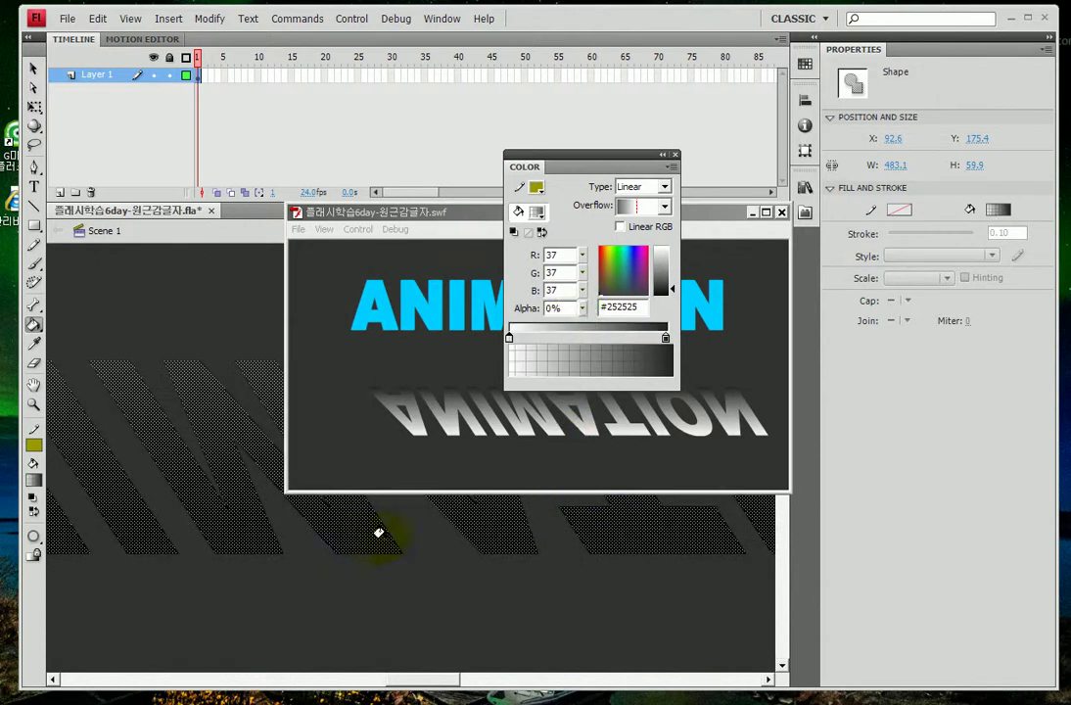
Step: Deselect the shadow letters, save the document, and test the movie again
click(781, 212)
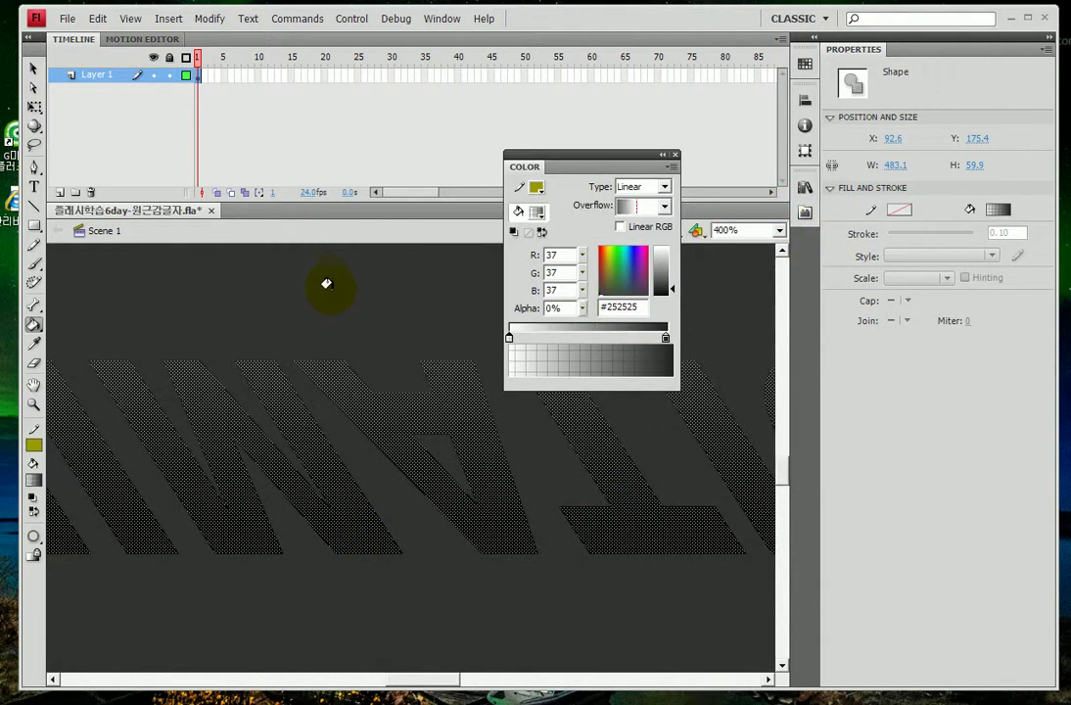
click(33, 69)
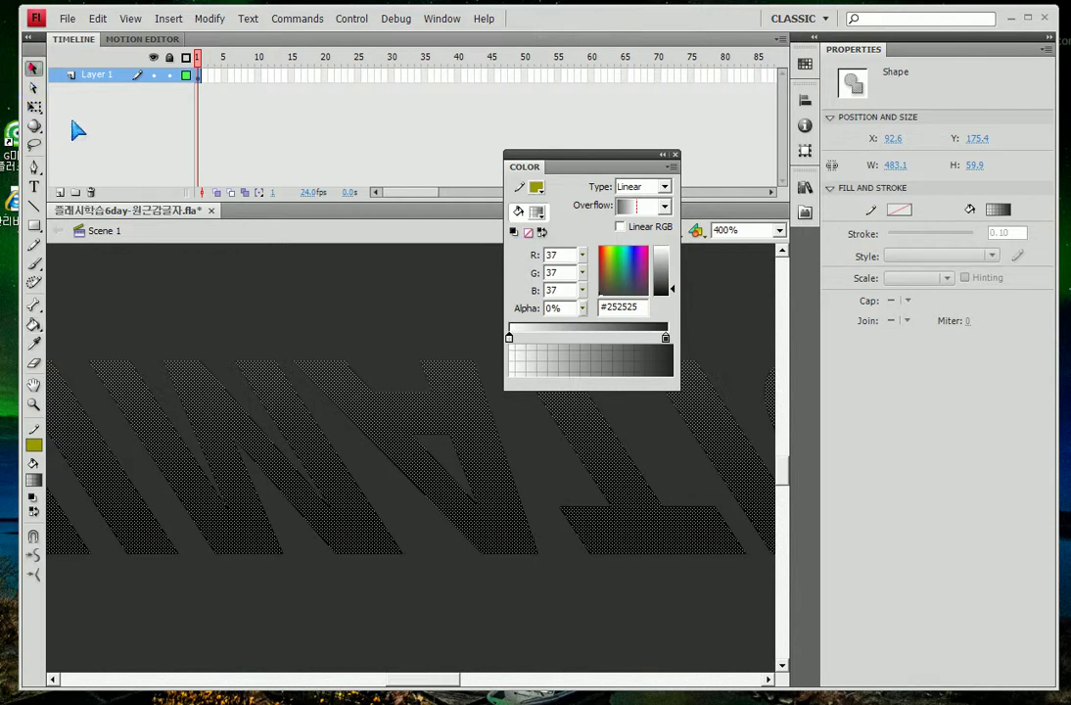
click(215, 297)
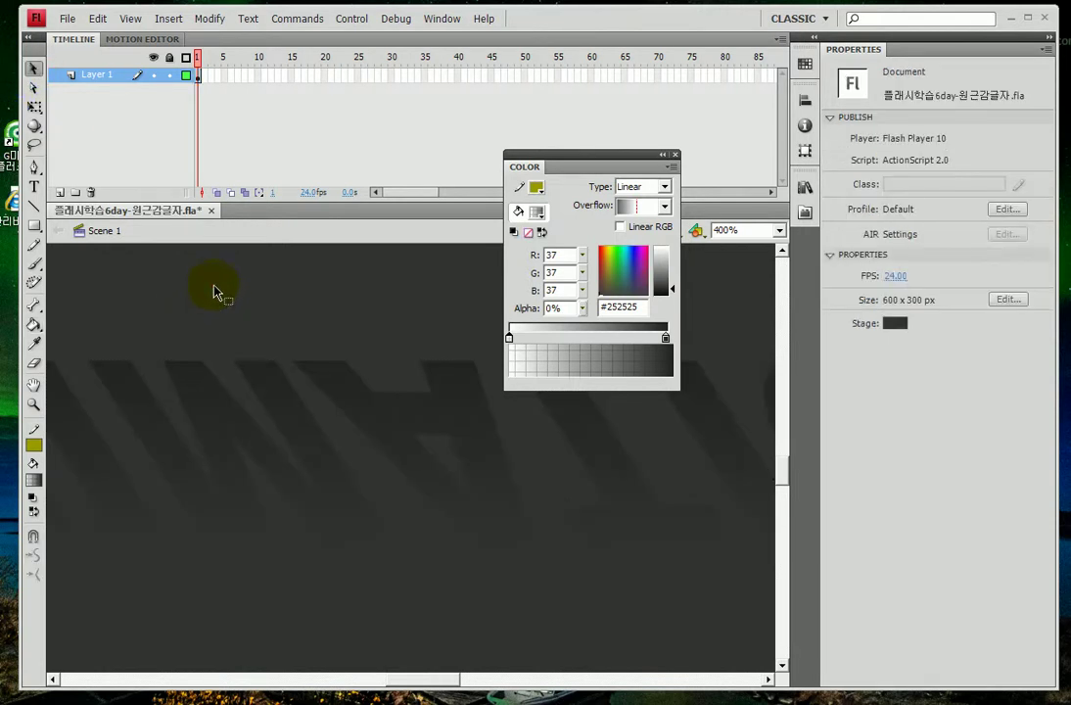
key(ctrl+Return)
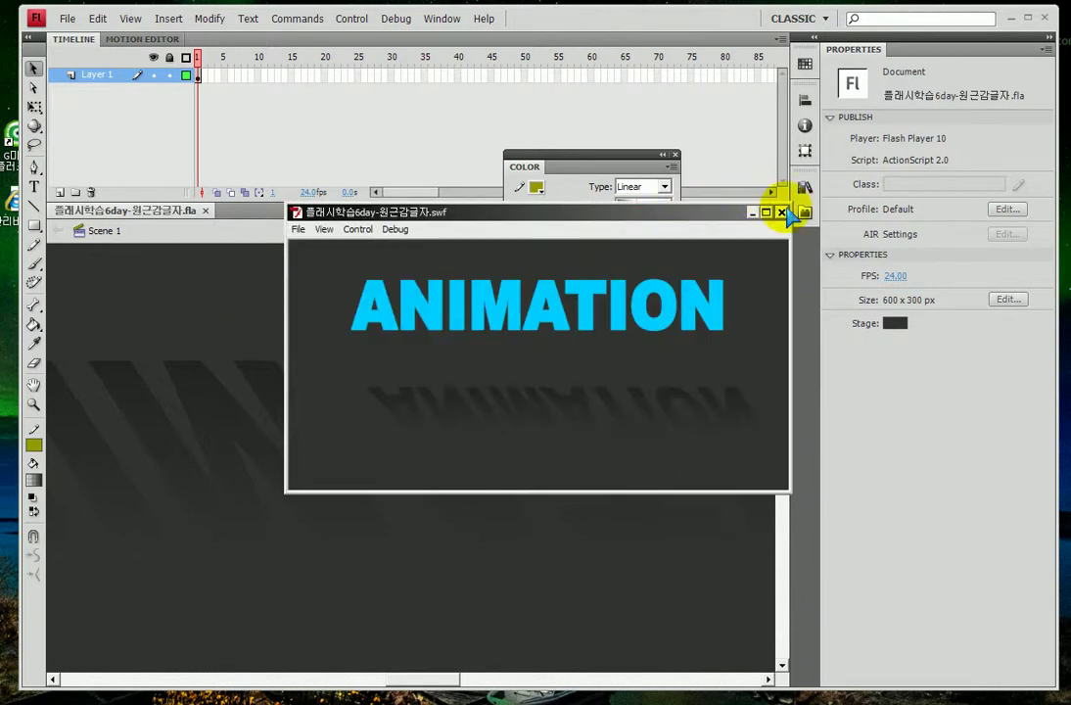
click(781, 212)
Step: Enlarge the stage area, move the Color panel aside, and reselect all the shadow's letter shapes
drag(333, 201, 333, 148)
drag(548, 153, 707, 105)
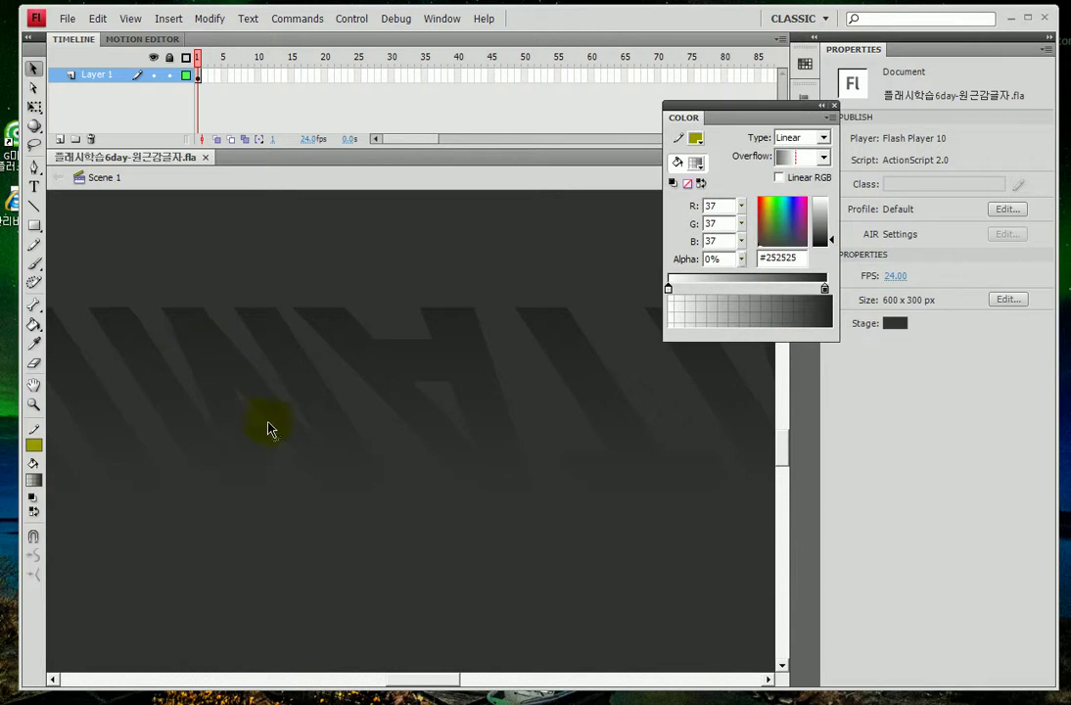
click(207, 309)
key(ctrl+1)
mouse_move(577, 550)
mouse_down()
mouse_move(274, 438)
mouse_move(308, 449)
mouse_up()
Step: Move the gradient's opaque #252525 stop fully to its end while inspecting the first shadow letters up close
click(33, 403)
click(412, 364)
click(184, 235)
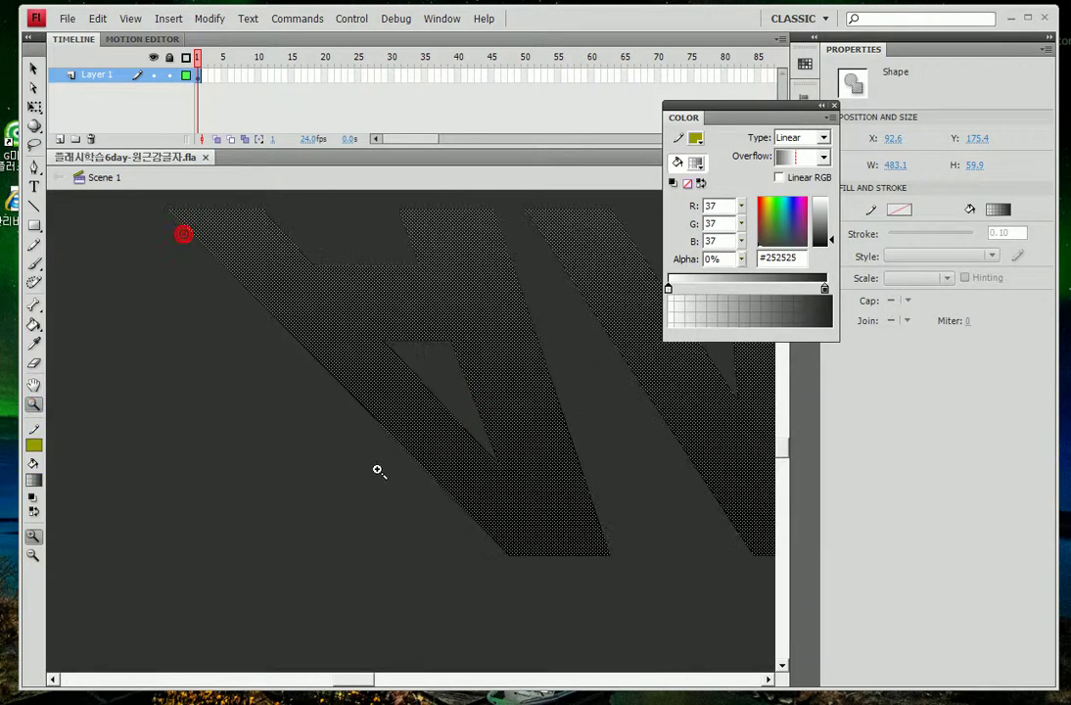
click(332, 444)
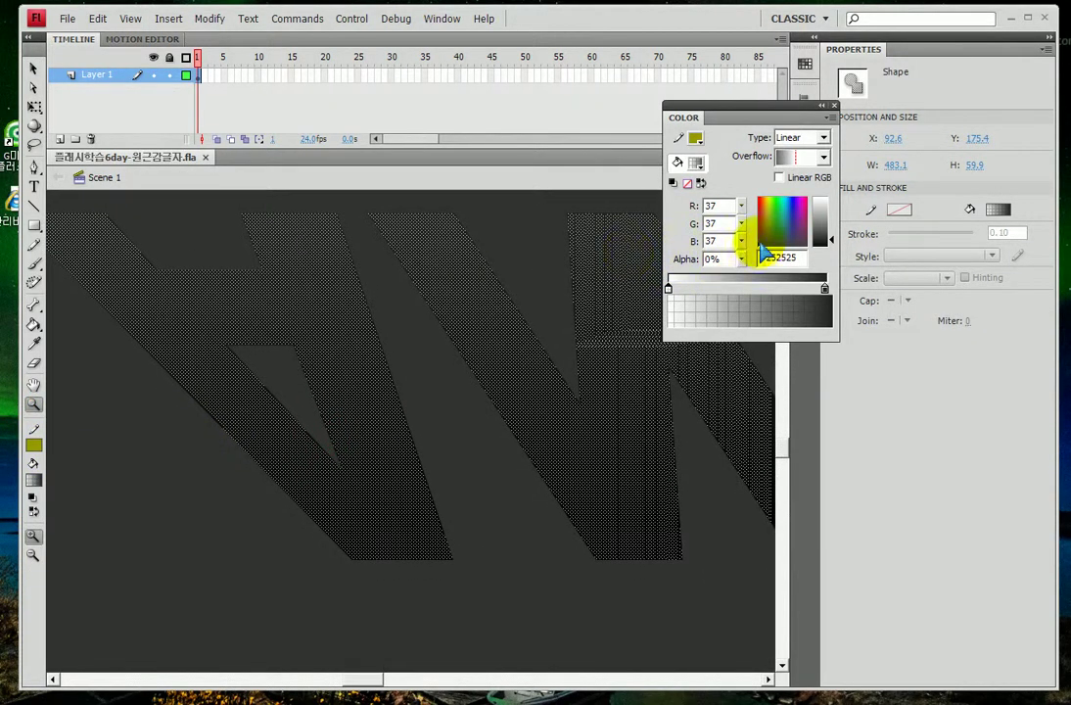
click(825, 288)
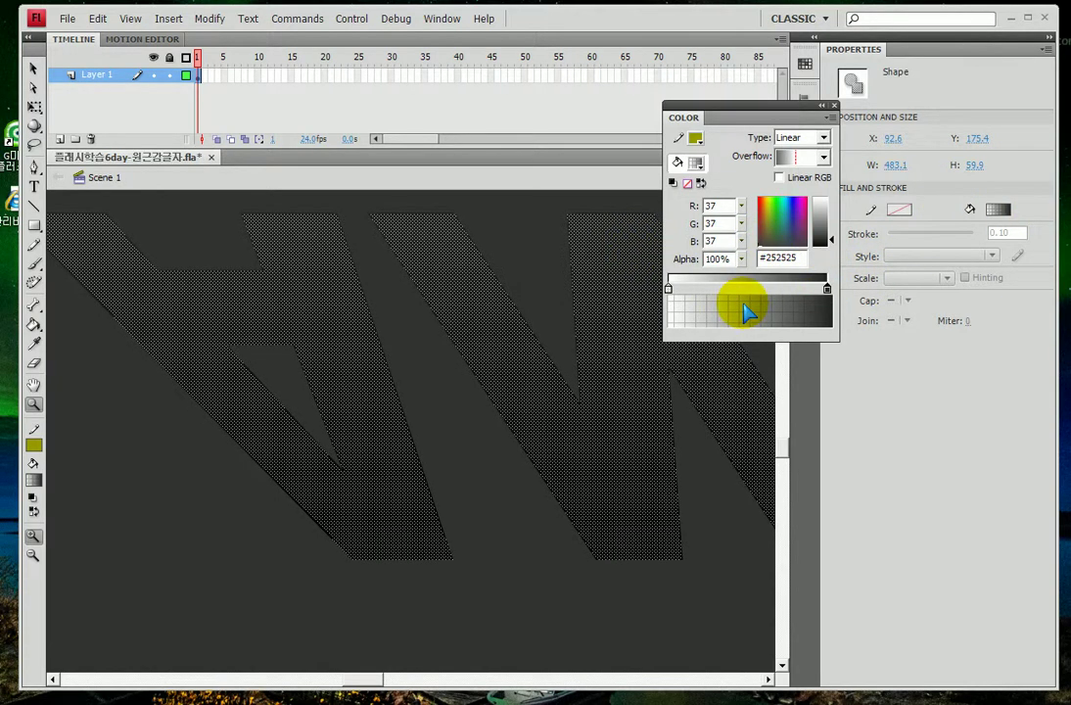
mouse_move(680, 282)
mouse_down()
mouse_move(670, 317)
mouse_move(693, 313)
mouse_up()
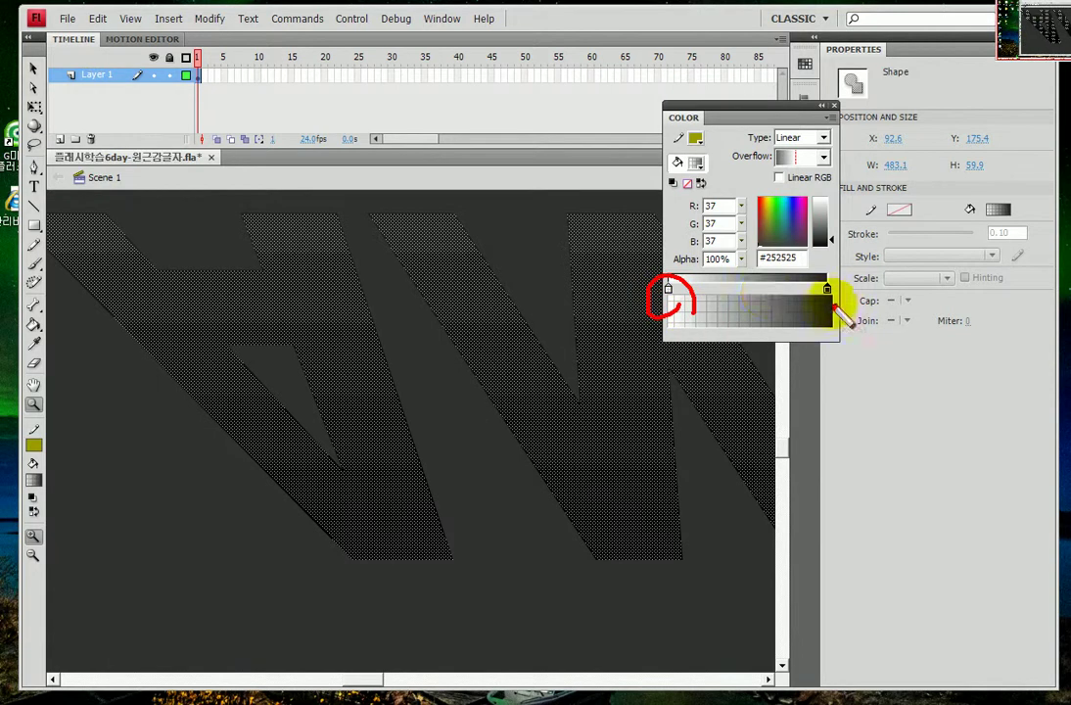
mouse_move(837, 294)
mouse_down()
mouse_move(811, 279)
mouse_move(850, 302)
mouse_up()
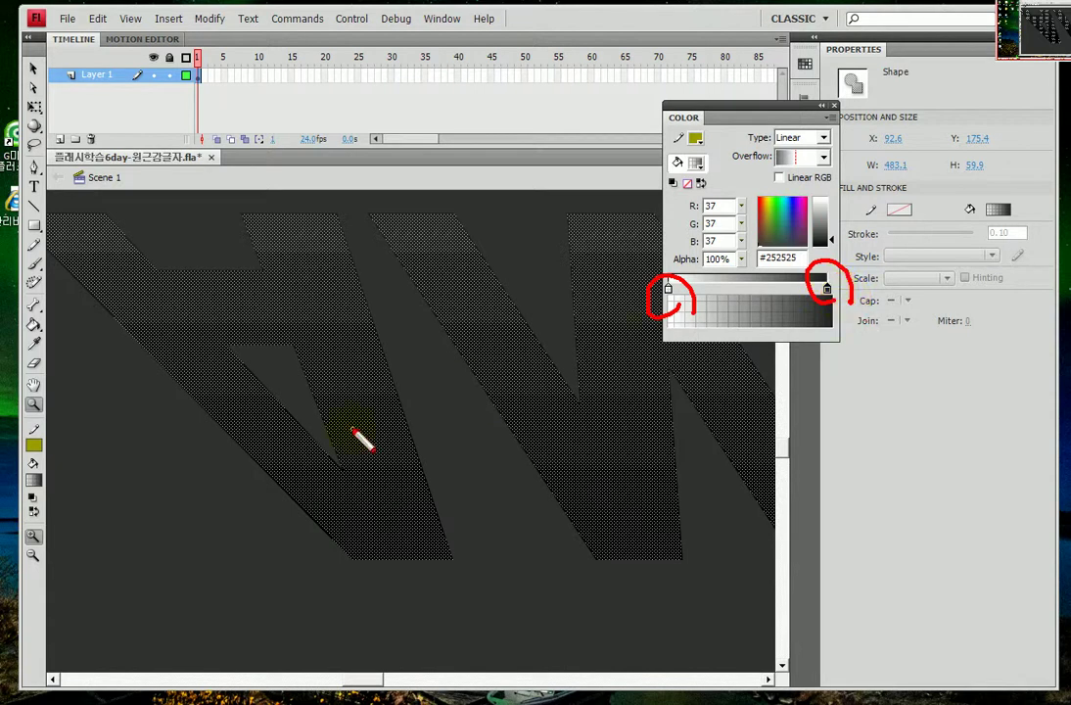
mouse_move(393, 521)
mouse_down()
mouse_move(355, 339)
mouse_move(349, 221)
mouse_move(318, 268)
mouse_move(344, 245)
mouse_move(348, 219)
mouse_move(410, 262)
mouse_up()
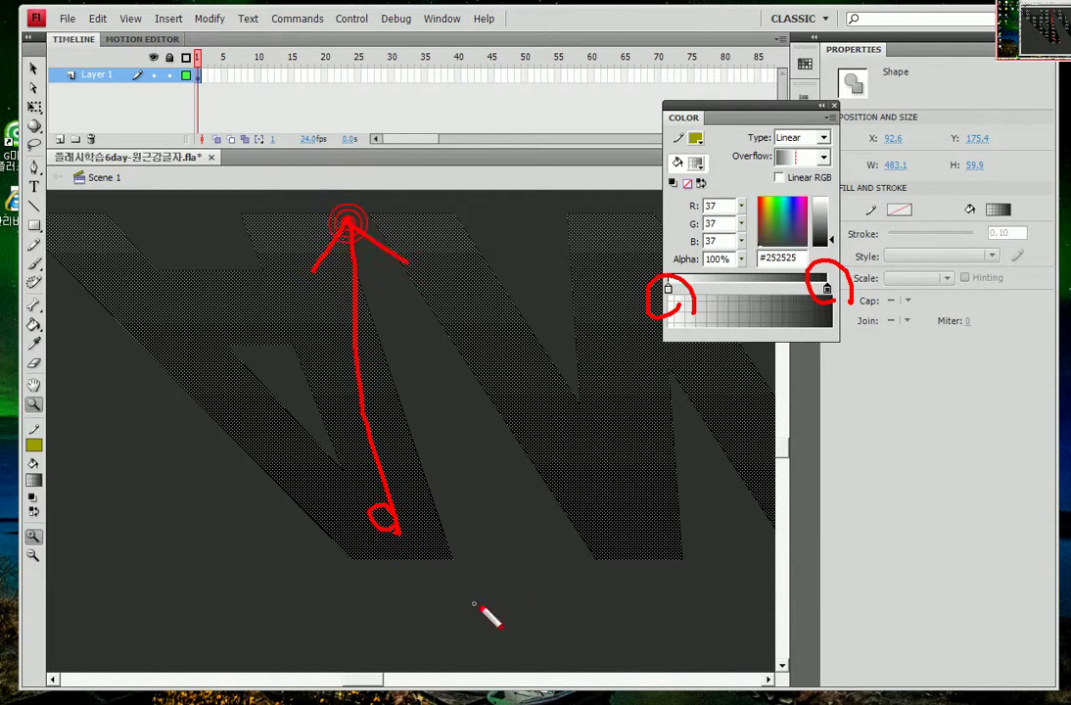
mouse_move(646, 306)
mouse_down()
mouse_move(664, 271)
mouse_move(668, 327)
mouse_move(697, 313)
mouse_move(654, 332)
mouse_move(688, 280)
mouse_move(689, 358)
mouse_up()
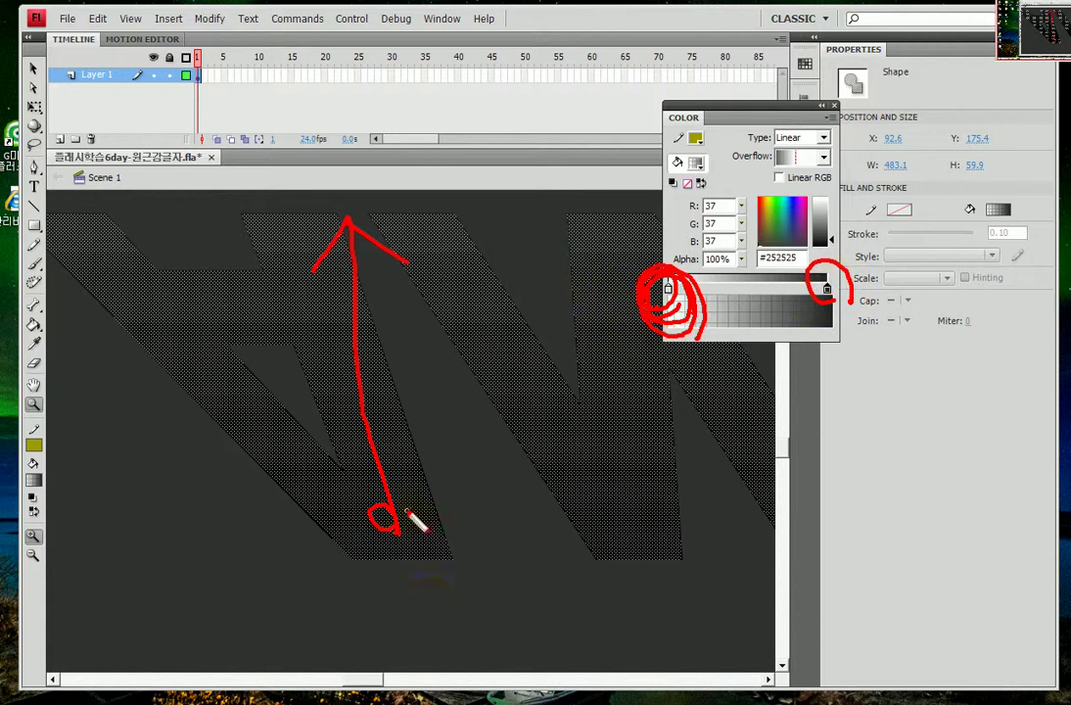
mouse_move(401, 531)
mouse_down()
mouse_move(390, 224)
mouse_move(359, 263)
mouse_move(450, 274)
mouse_up()
mouse_move(670, 284)
mouse_down()
mouse_move(652, 259)
mouse_move(673, 327)
mouse_move(650, 284)
mouse_move(674, 327)
mouse_move(667, 272)
mouse_move(686, 307)
mouse_move(717, 244)
mouse_move(742, 275)
mouse_move(725, 338)
mouse_up()
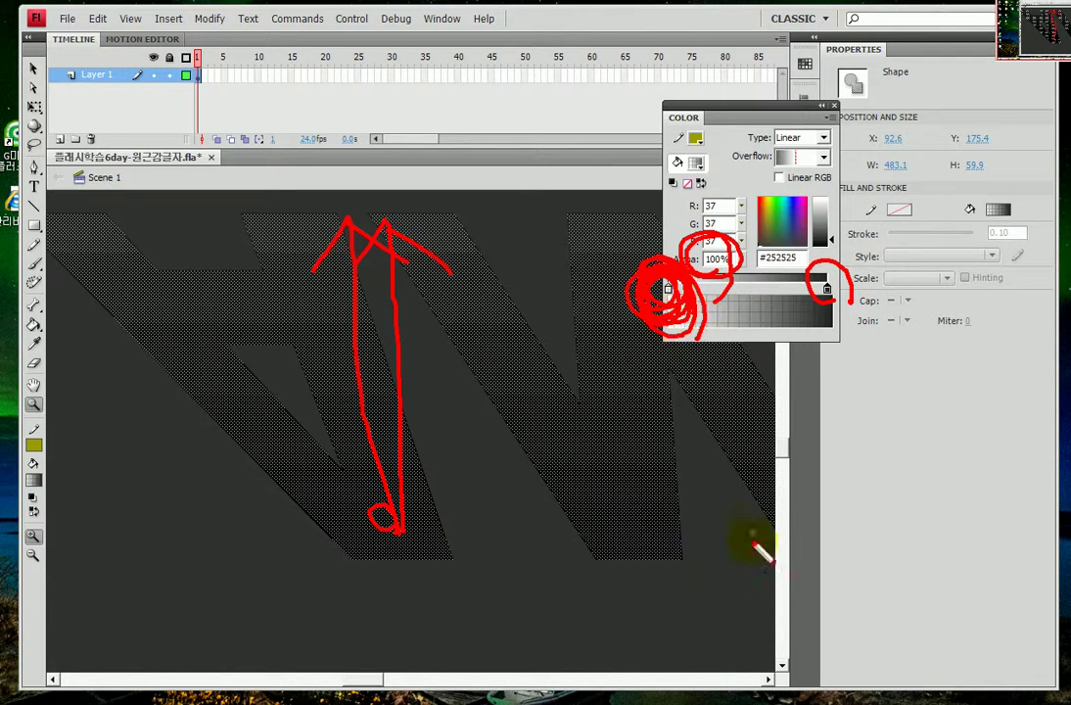
key(Escape)
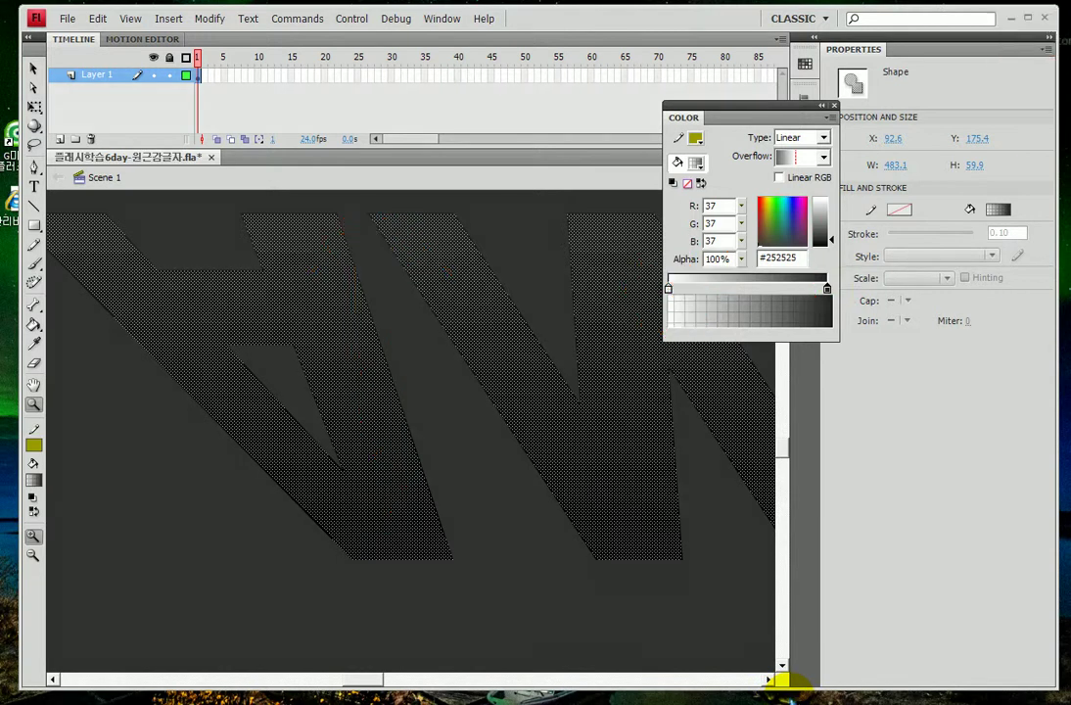
Step: Examine the selected shadow letters against the whole stage and up close
double_click(33, 405)
click(266, 417)
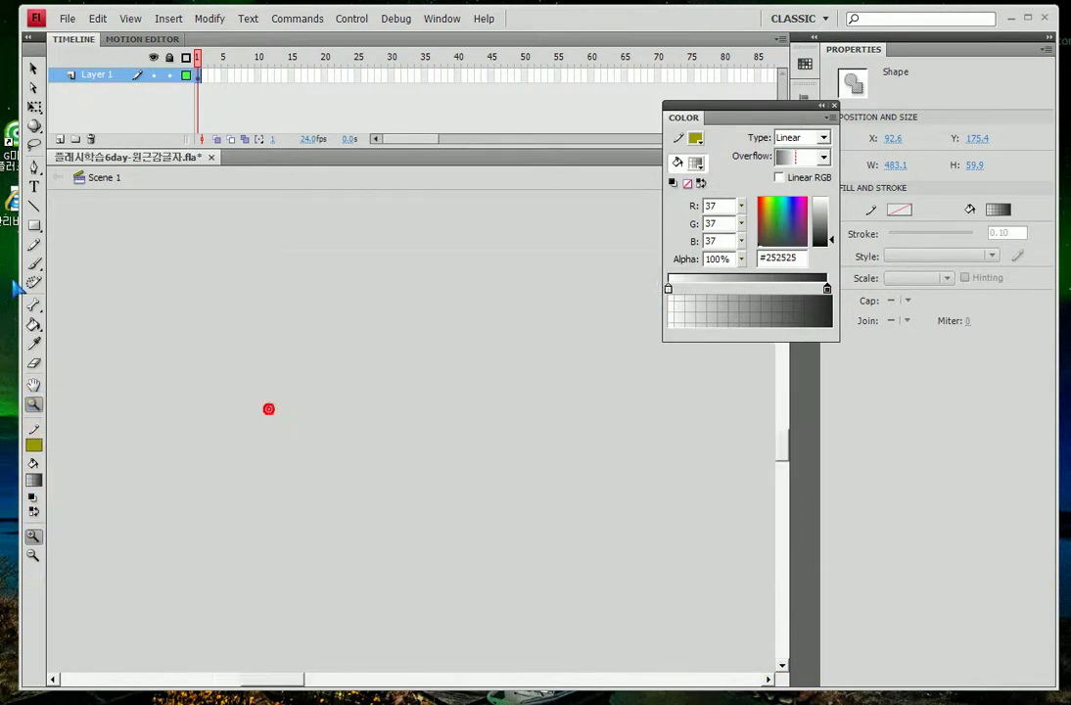
alt+click(123, 368)
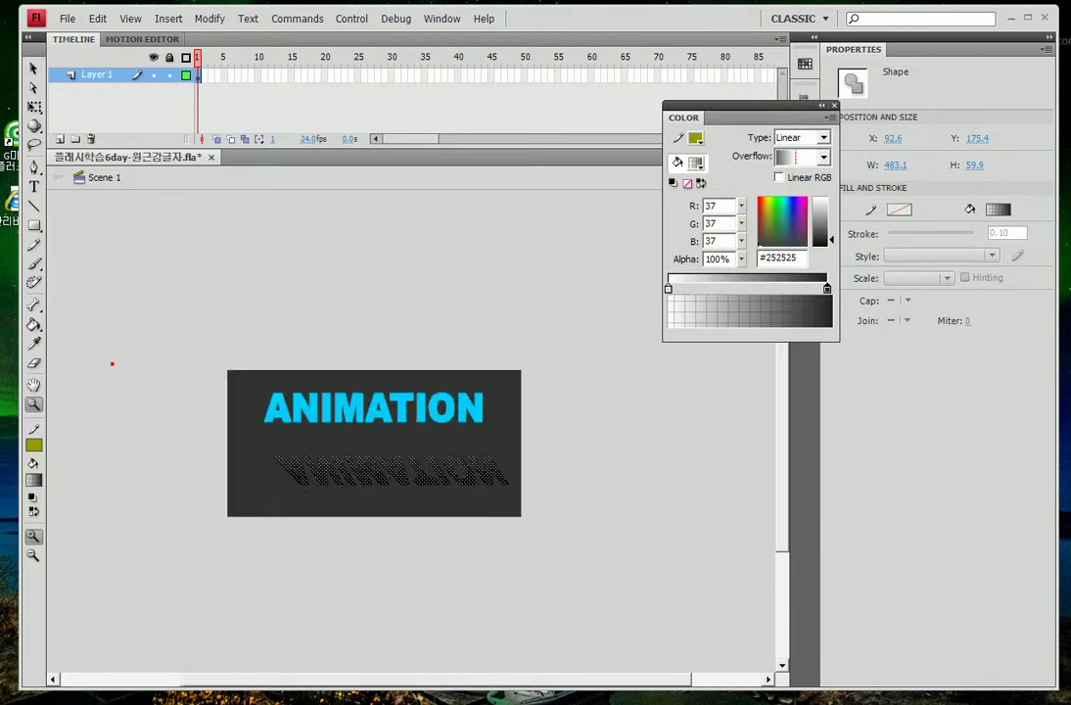
click(32, 70)
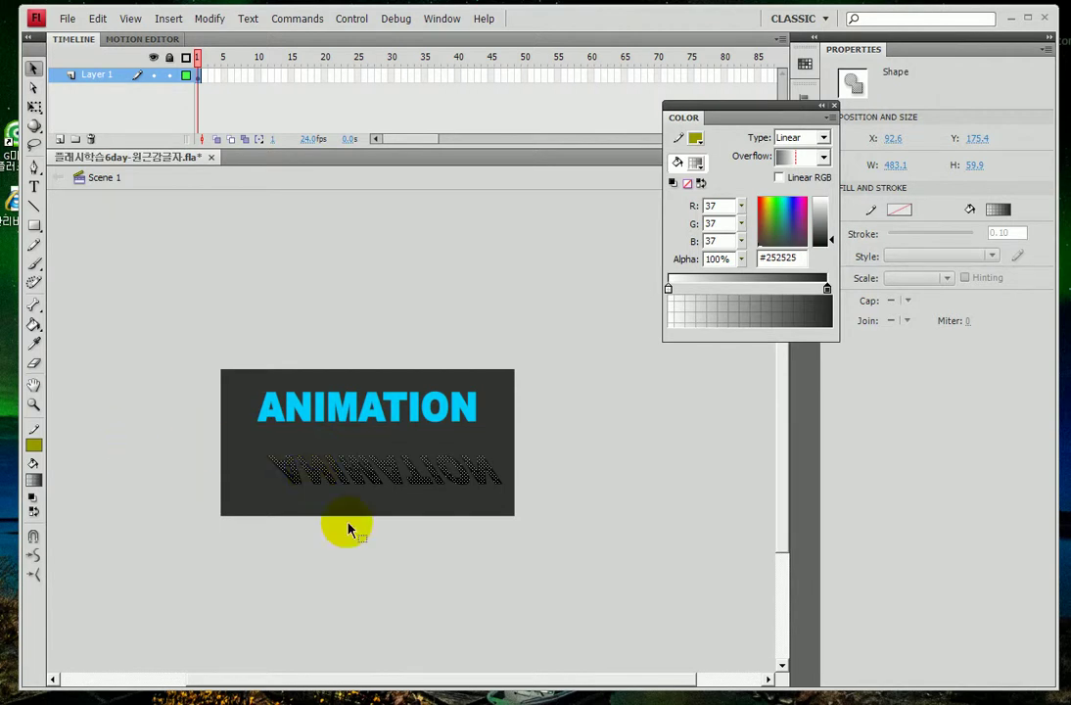
drag(528, 526, 183, 460)
click(32, 404)
drag(232, 366, 550, 579)
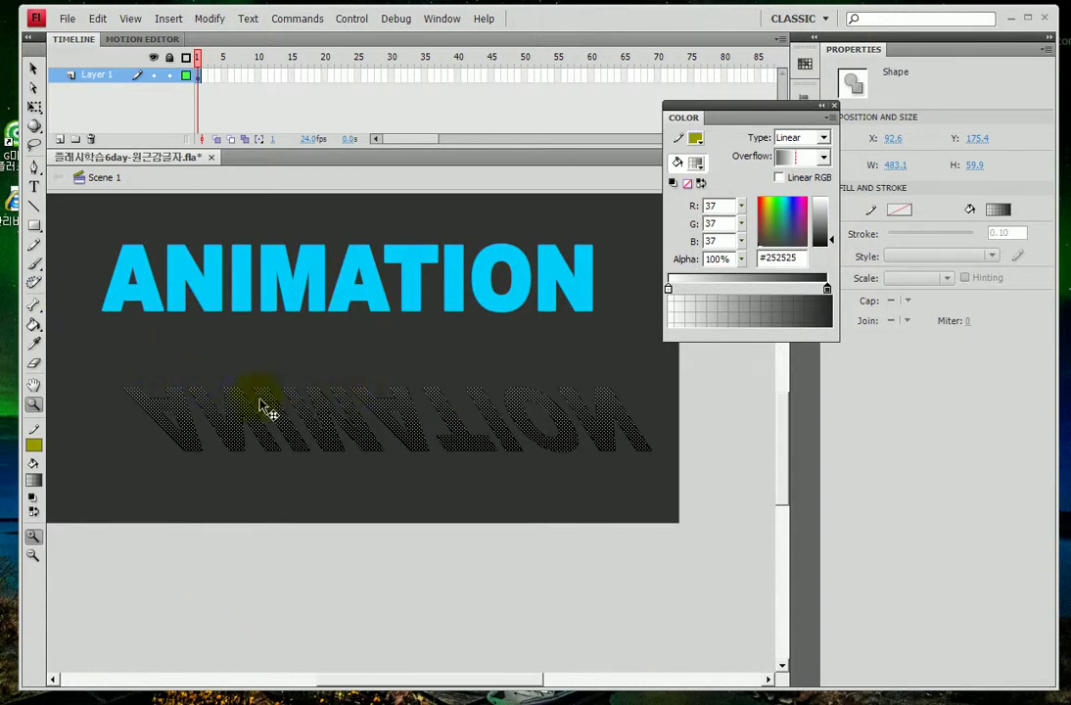
mouse_move(314, 508)
mouse_down()
mouse_move(382, 507)
mouse_move(329, 573)
mouse_move(397, 546)
mouse_up()
drag(456, 502, 471, 547)
key(Escape)
Step: Convert the selected shadow letters to a Graphic symbol named 그림자
key(F8)
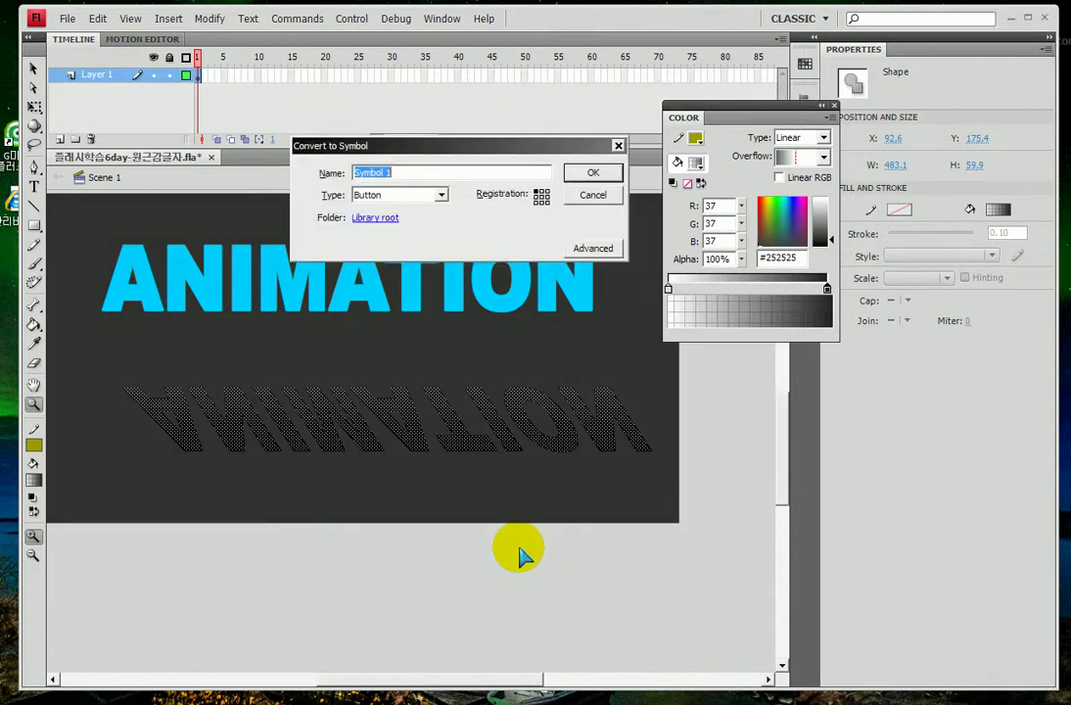
click(408, 196)
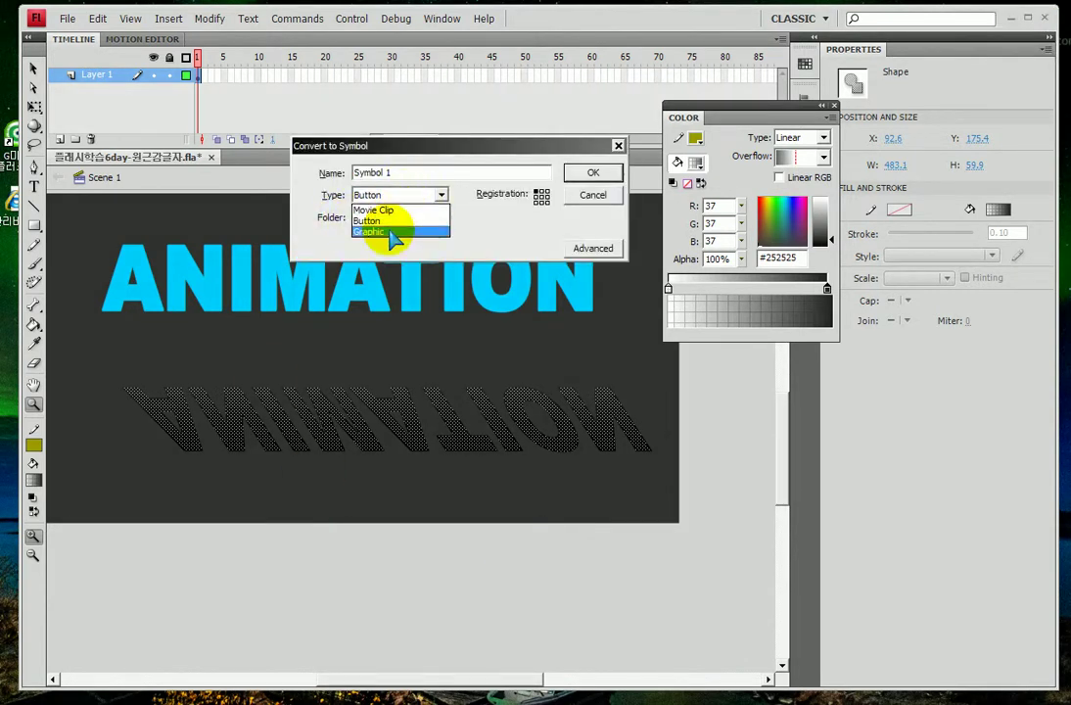
click(390, 232)
double_click(399, 173)
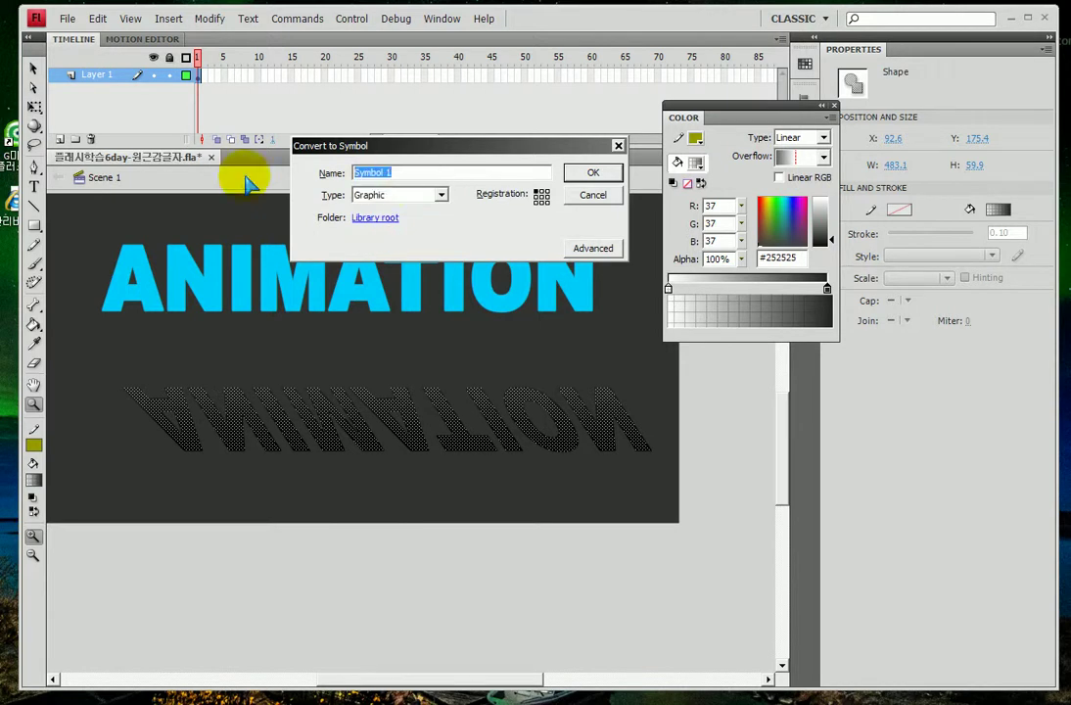
text(R)
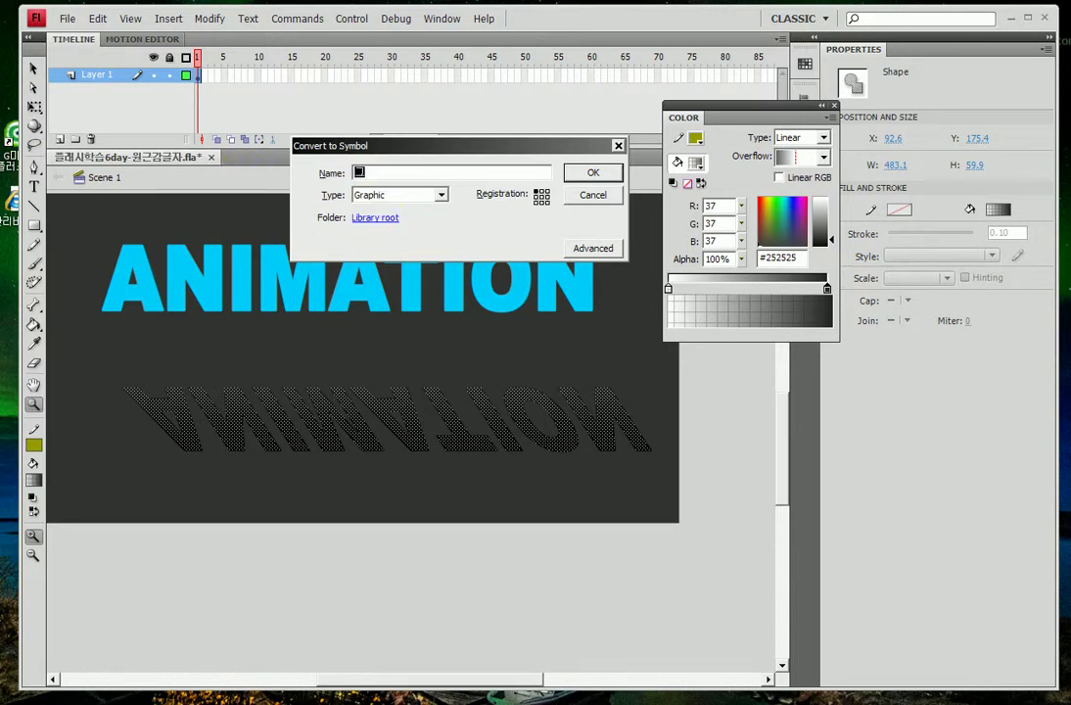
key(Return)
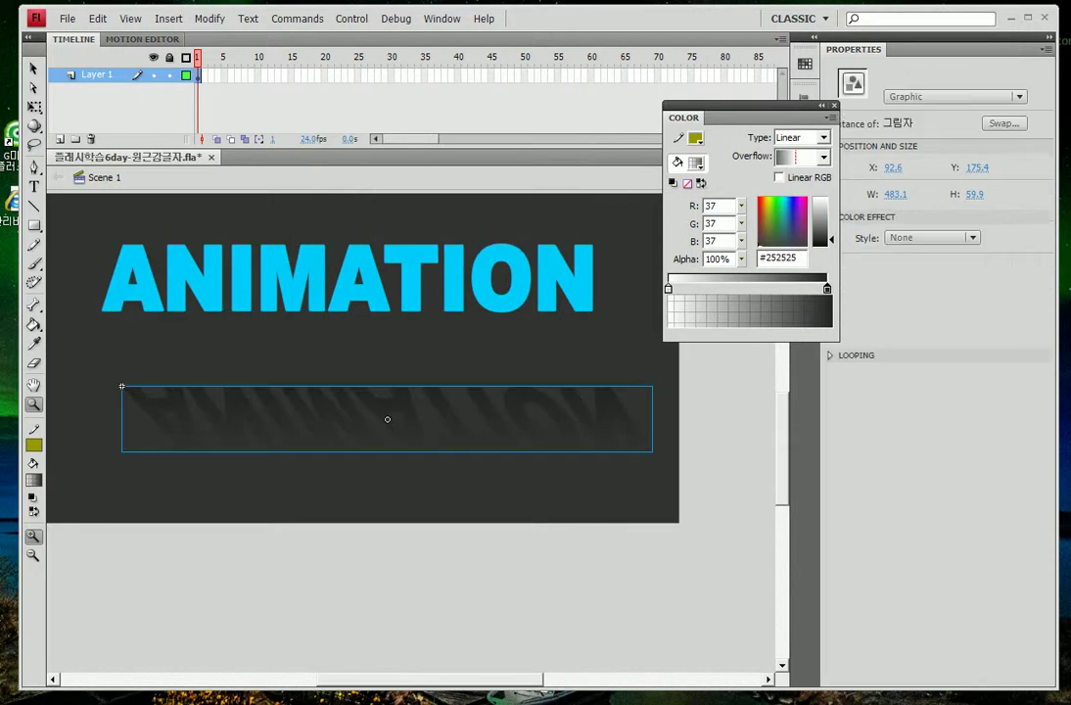
Step: Move the shadow symbol up to X 77.6, Y 108.5, so its upper edge meets the base of the ANIMATION text
mouse_move(122, 385)
mouse_down()
mouse_move(126, 462)
mouse_move(480, 468)
mouse_move(638, 385)
mouse_up()
key(Escape)
click(164, 403)
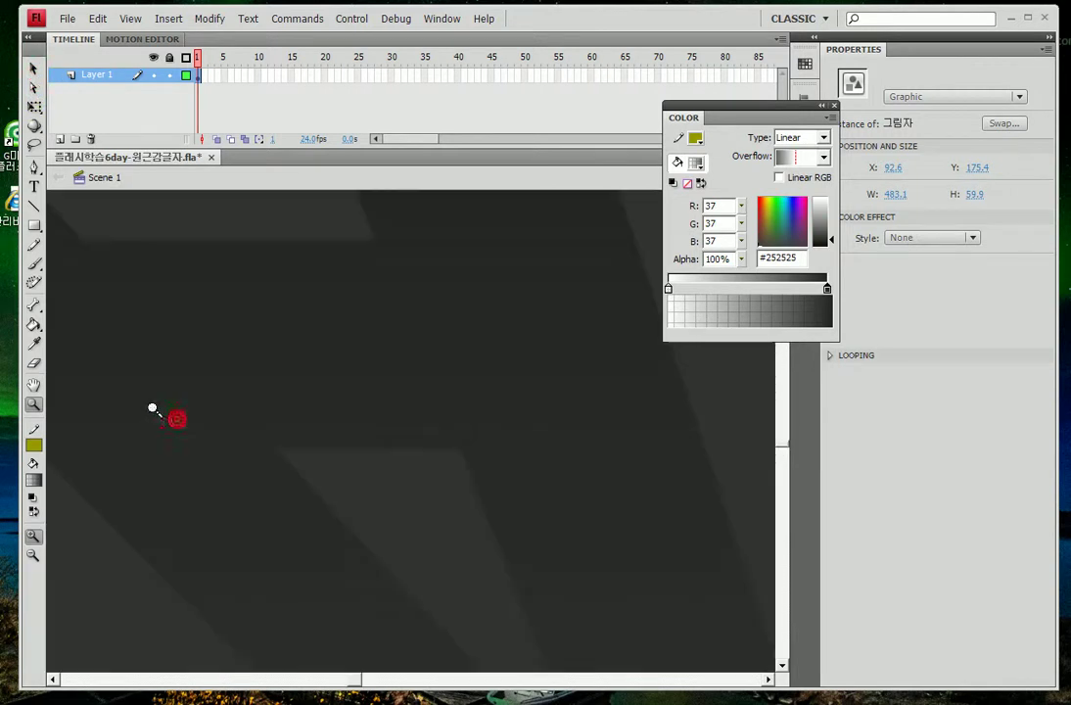
double_click(33, 402)
click(33, 68)
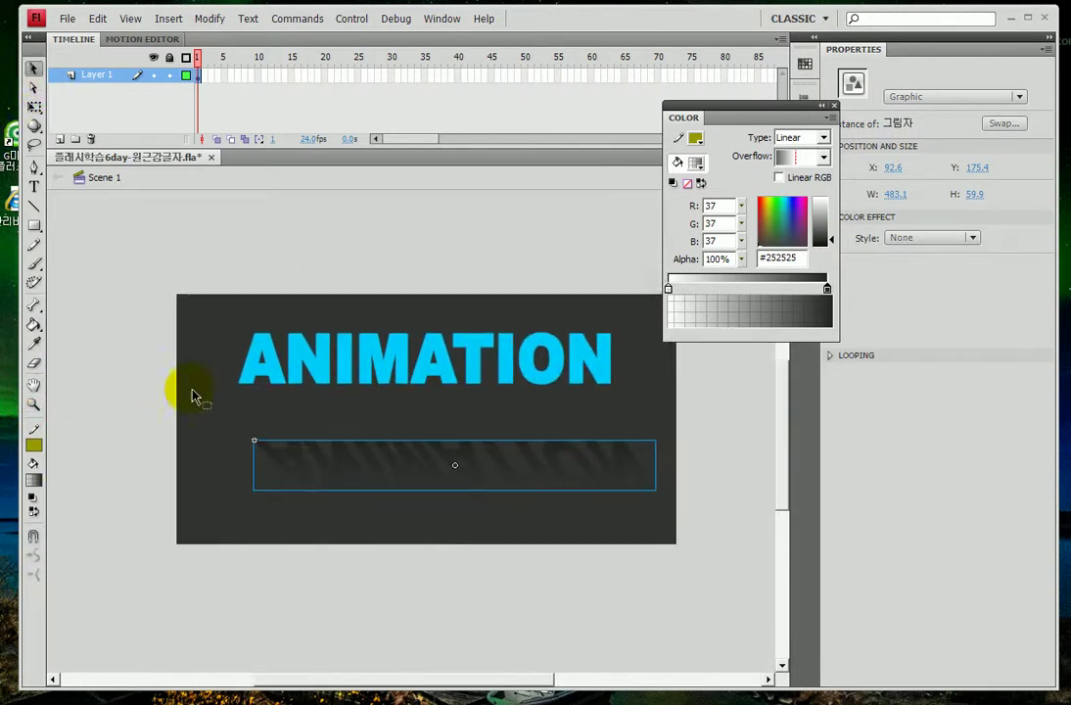
drag(324, 468, 311, 413)
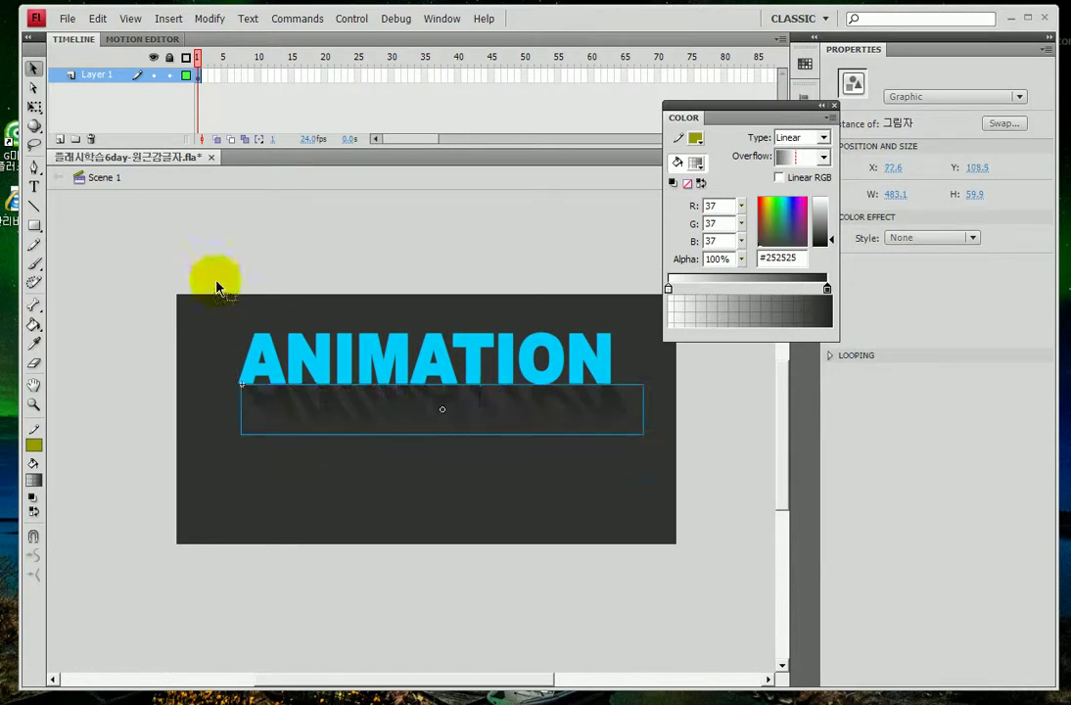
Step: Select the text and its shadow together and move them down about 60 px toward the stage's middle
drag(217, 283, 643, 495)
key(shift+Down)
key(shift+Down)
key(shift+Down)
key(shift+Down)
key(shift+Down)
key(shift+Down)
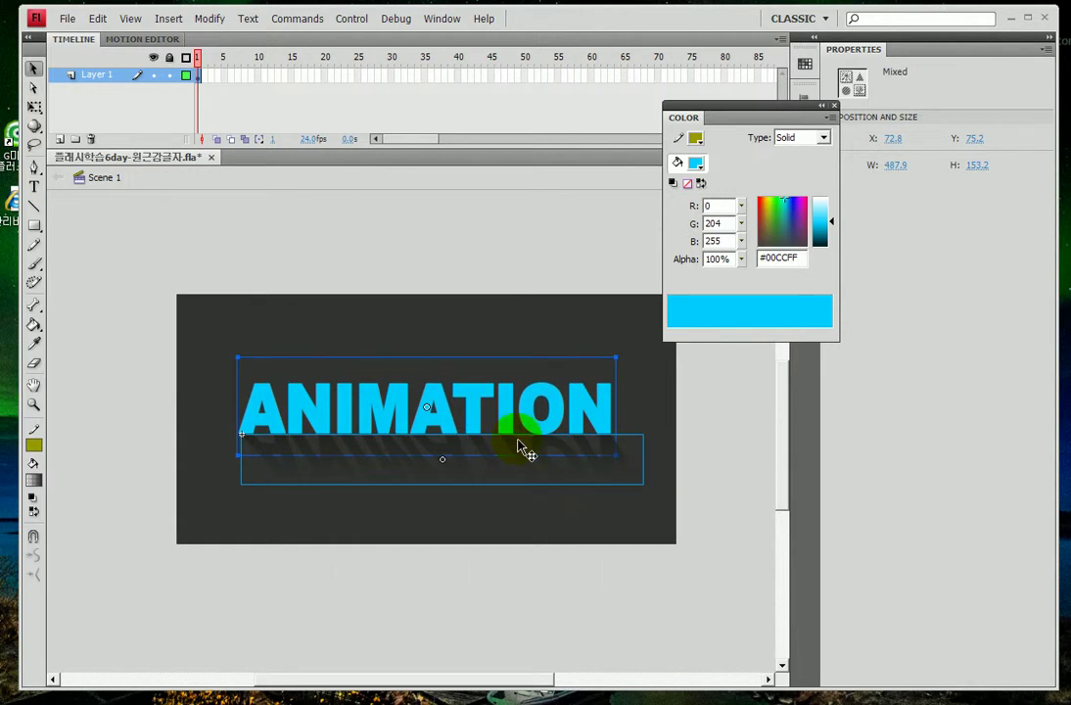
Step: Nudge the shadow symbol slightly down and left to leave a small gap beneath the text, and deselect it
click(160, 435)
click(288, 477)
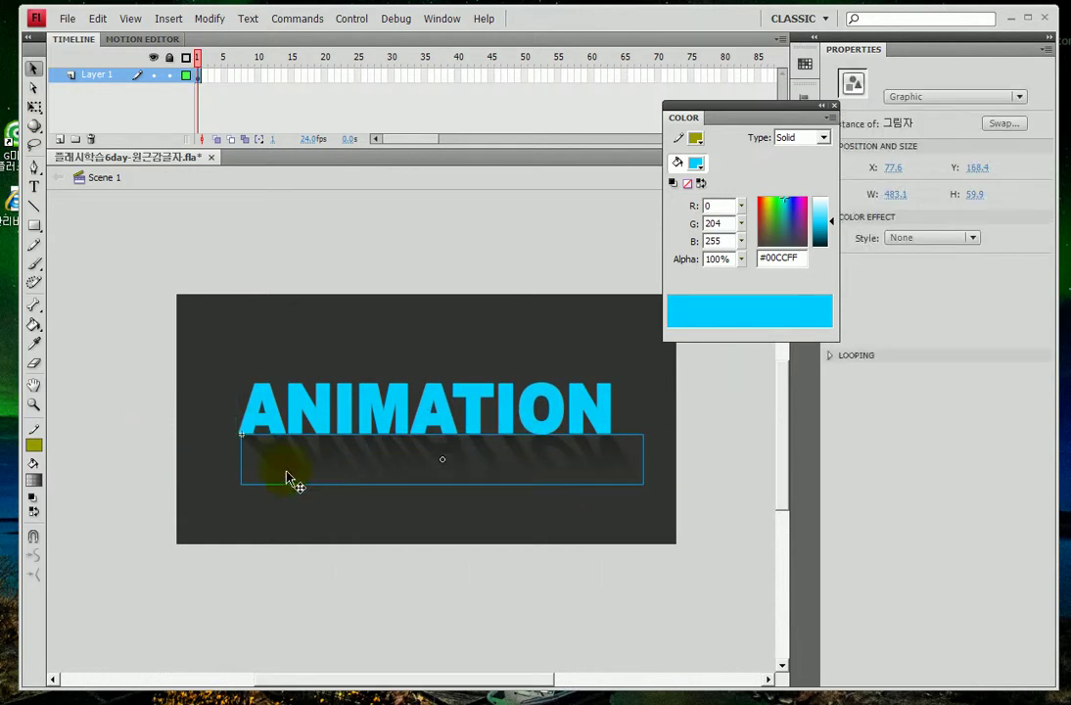
click(279, 526)
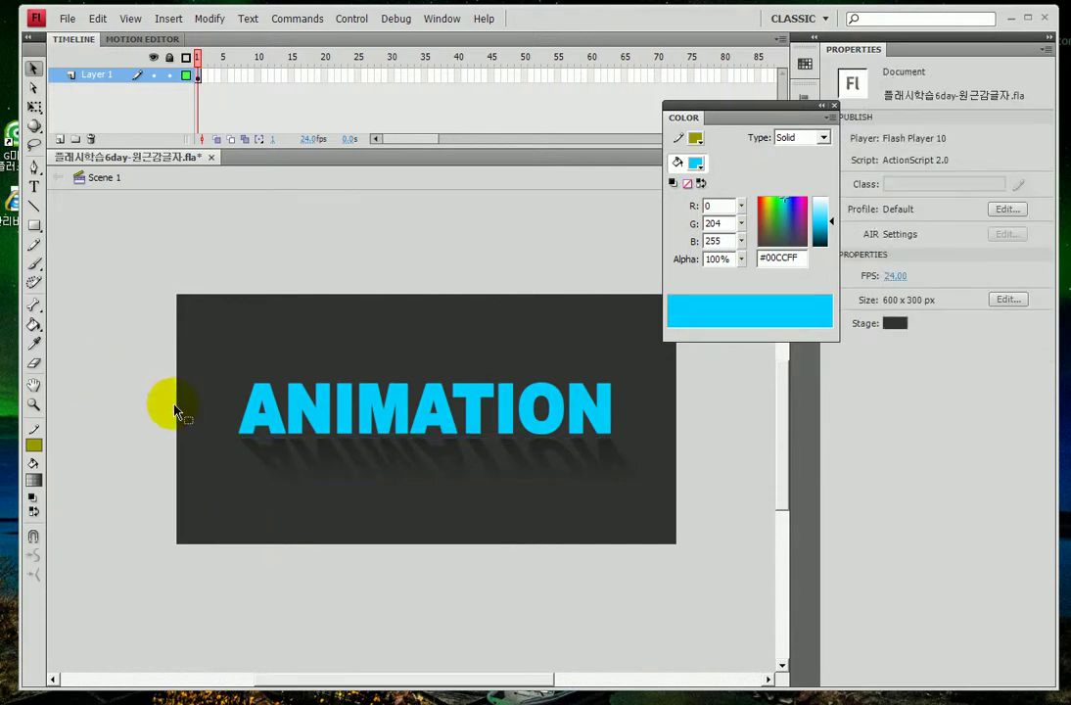
Step: Select the text and shadow together, nudge them up and left until the shadow sits at X 63.6, Y 154.4, and deselect them
drag(251, 360, 580, 579)
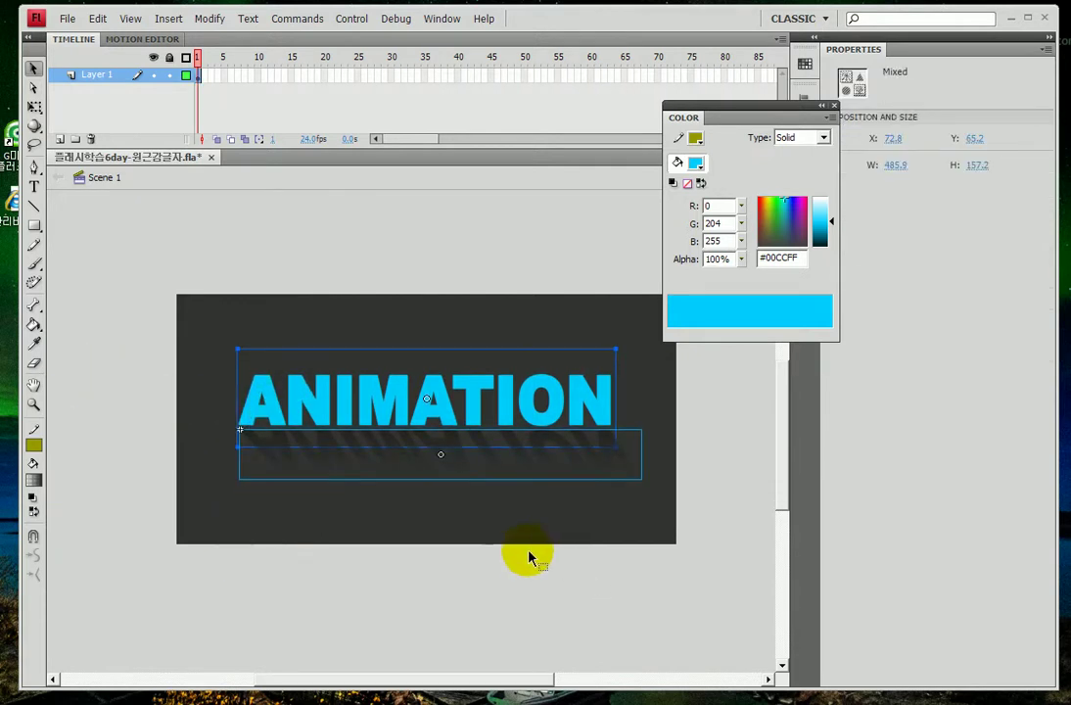
key(Up)
key(Up)
key(Up)
key(Up)
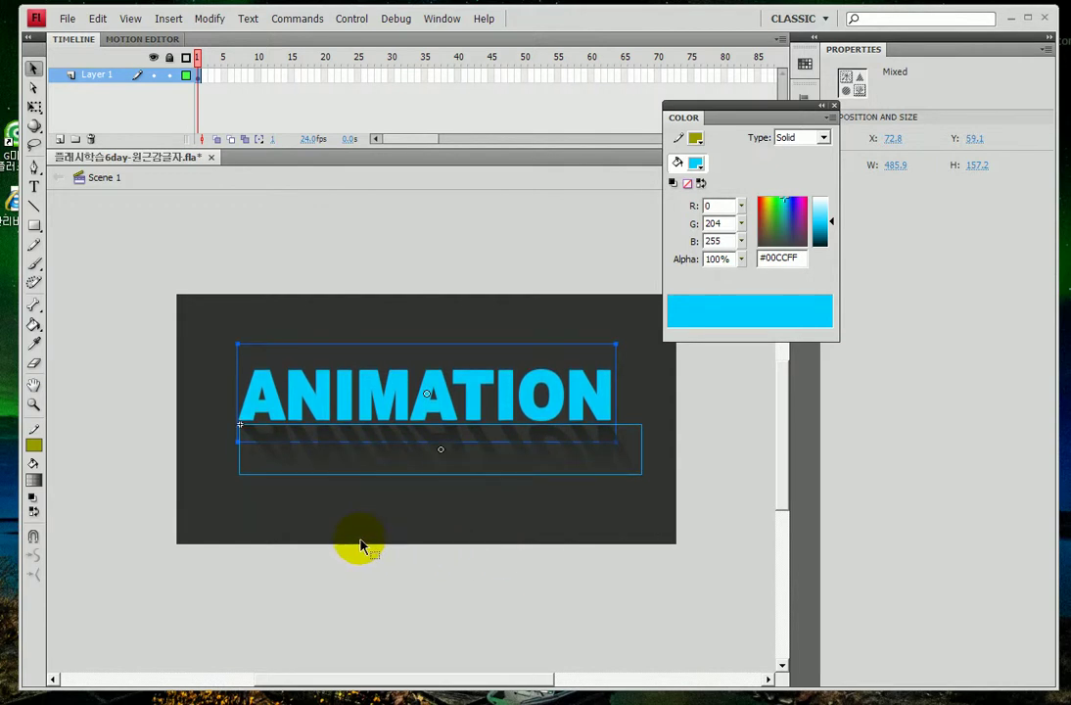
key(Left)
key(Left)
key(Left)
key(Left)
key(Left)
key(Left)
key(Left)
key(Left)
key(Left)
key(Left)
key(Left)
key(Left)
key(Left)
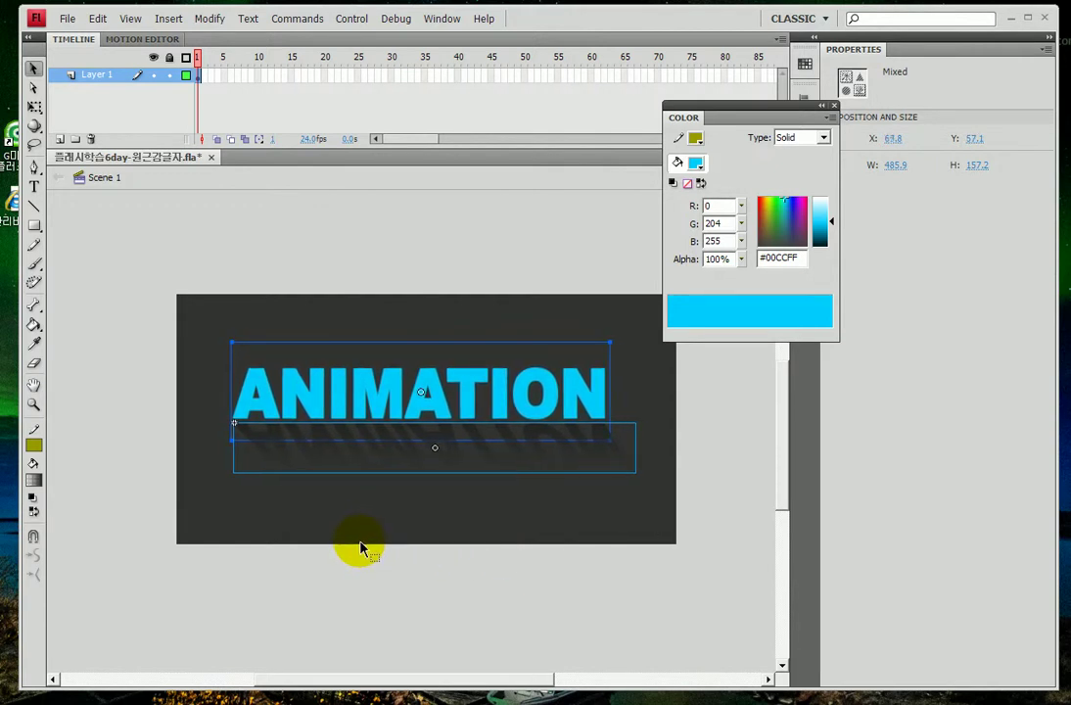
click(378, 546)
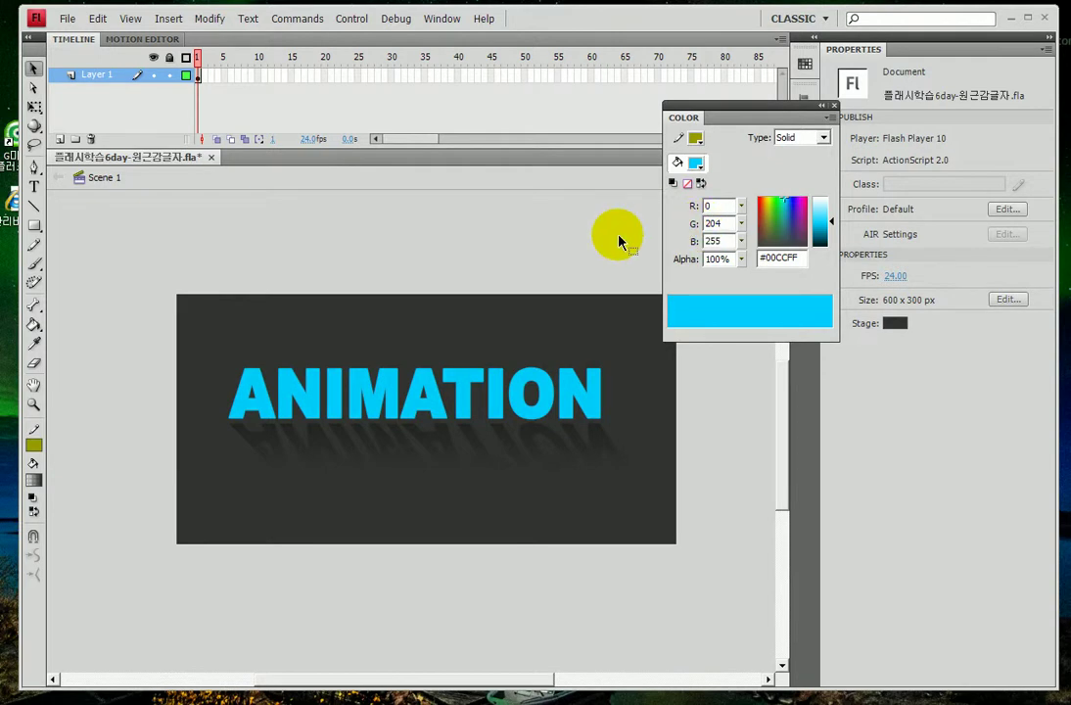
Step: Using Free Transform, move the shadow symbol's transformation point to the middle of its upper edge
drag(754, 119, 769, 90)
click(352, 436)
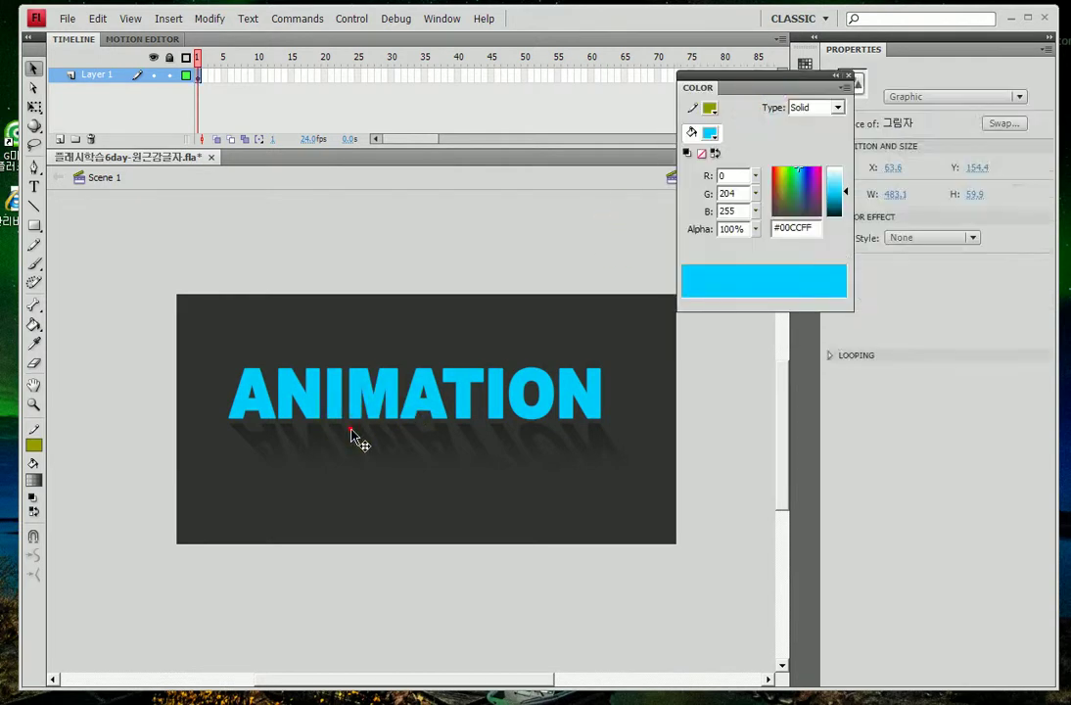
click(34, 107)
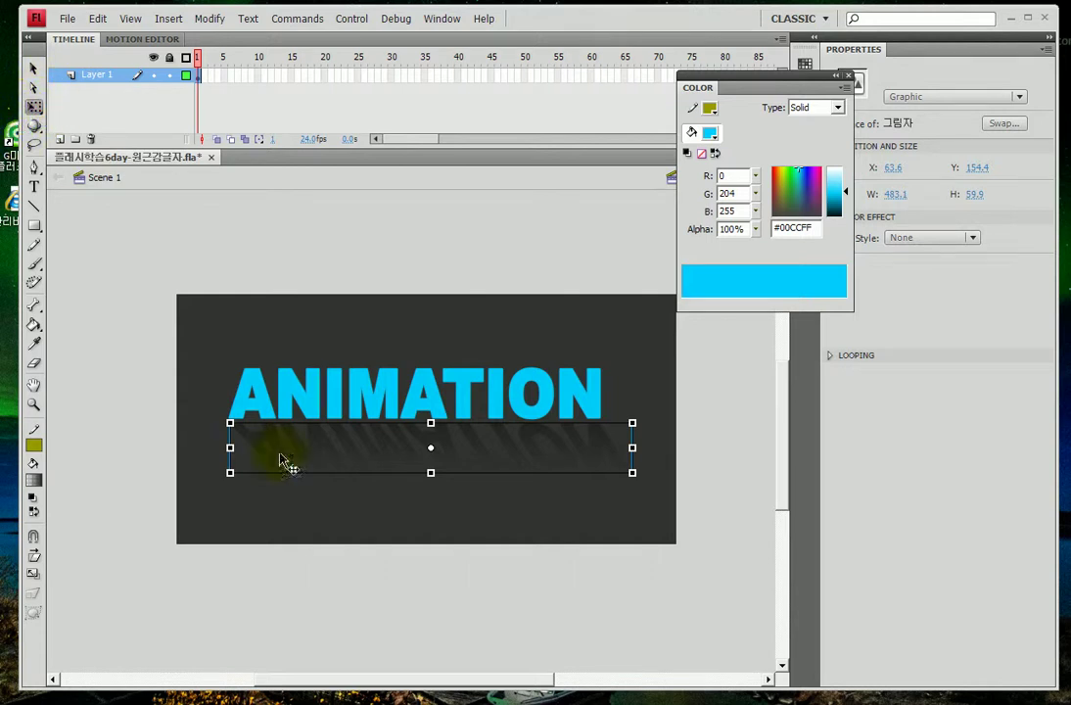
drag(430, 441, 424, 410)
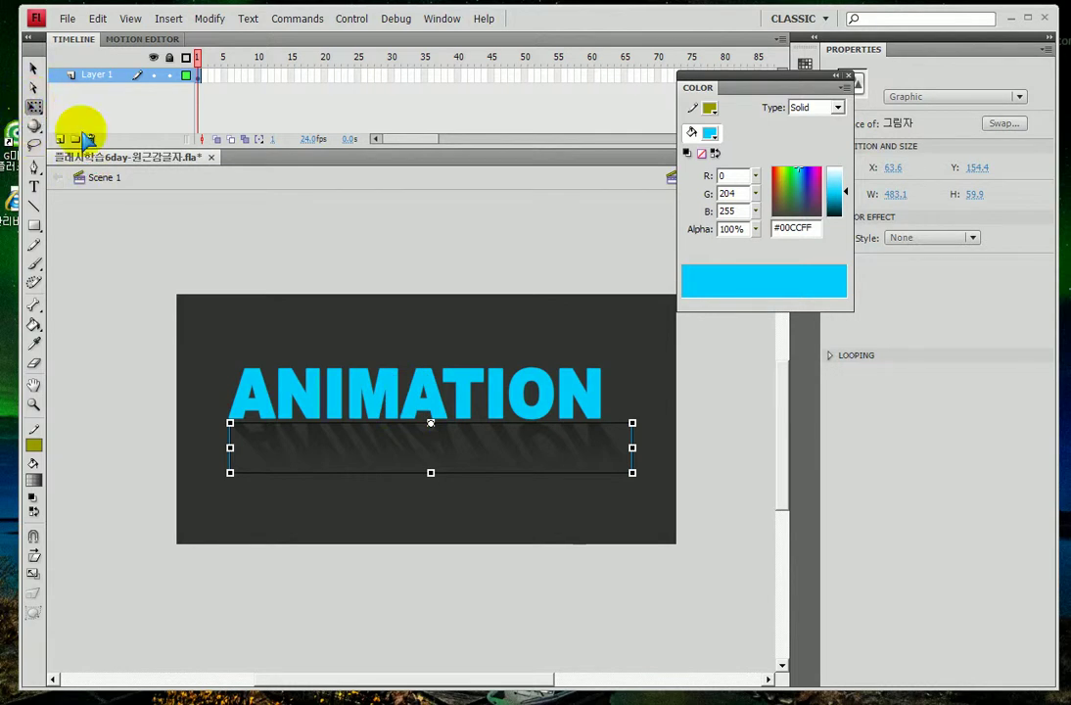
drag(429, 422, 423, 418)
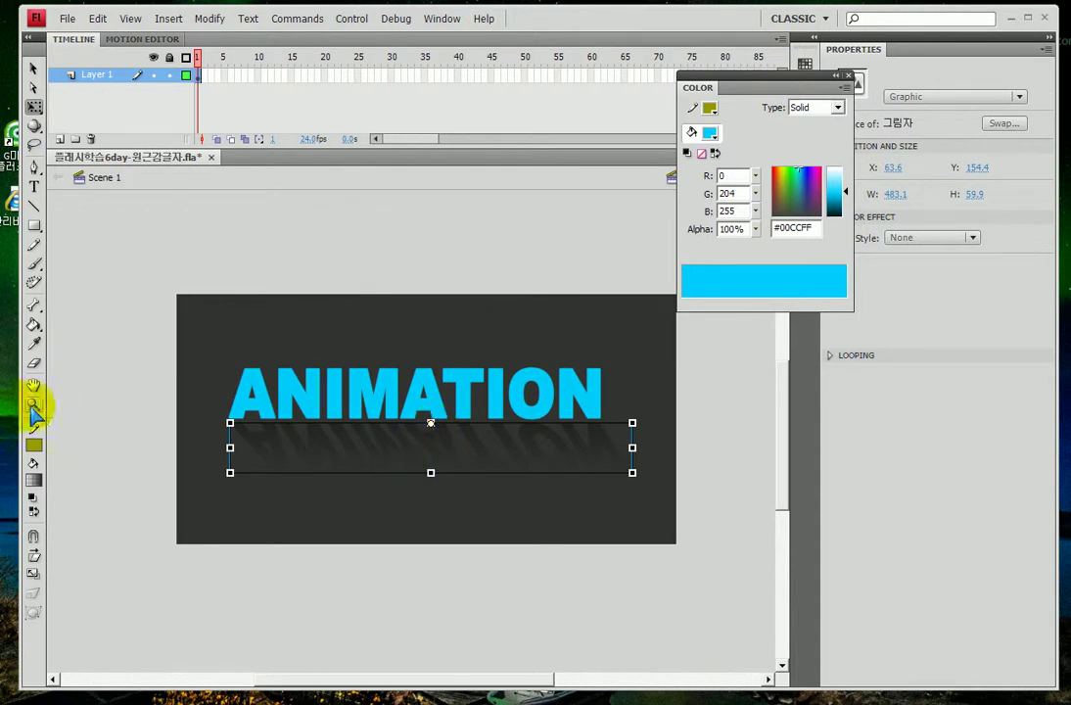
click(431, 423)
click(431, 423)
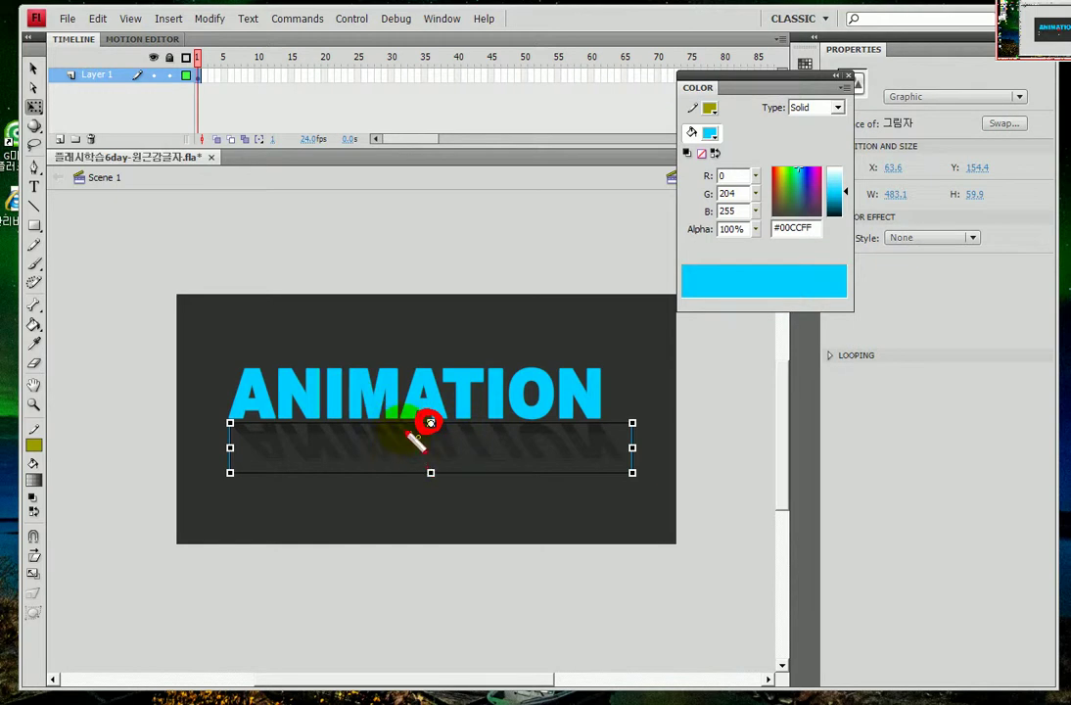
drag(429, 426, 431, 423)
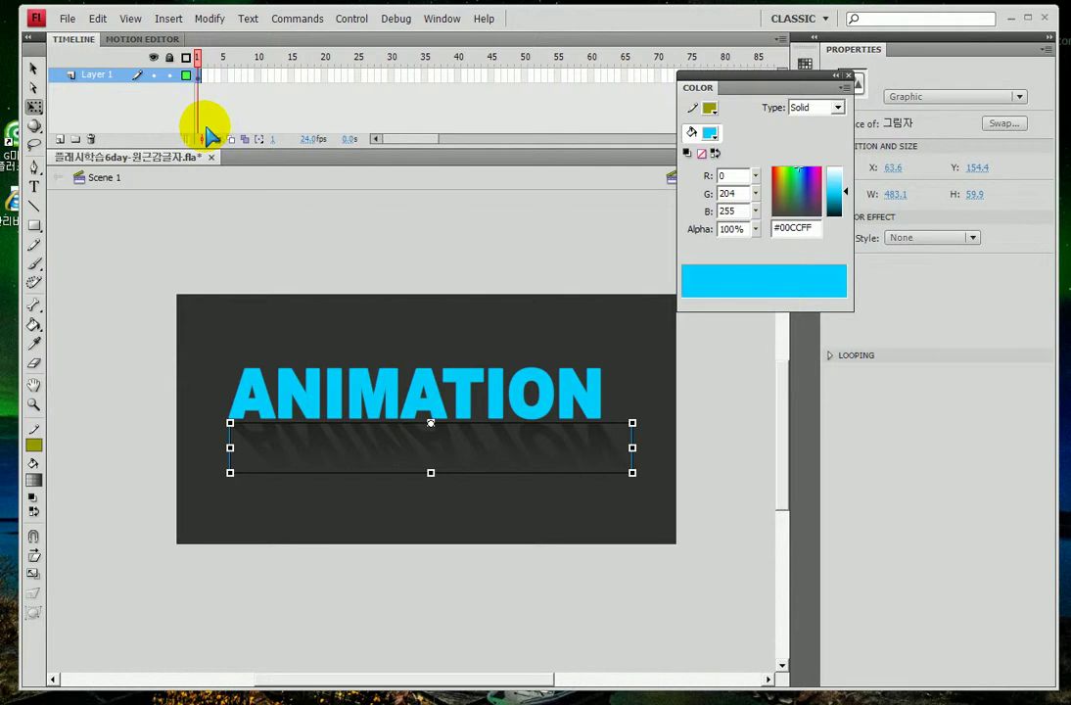
Step: Try inserting a keyframe at frame 40 of Layer 1 and undo it
click(456, 77)
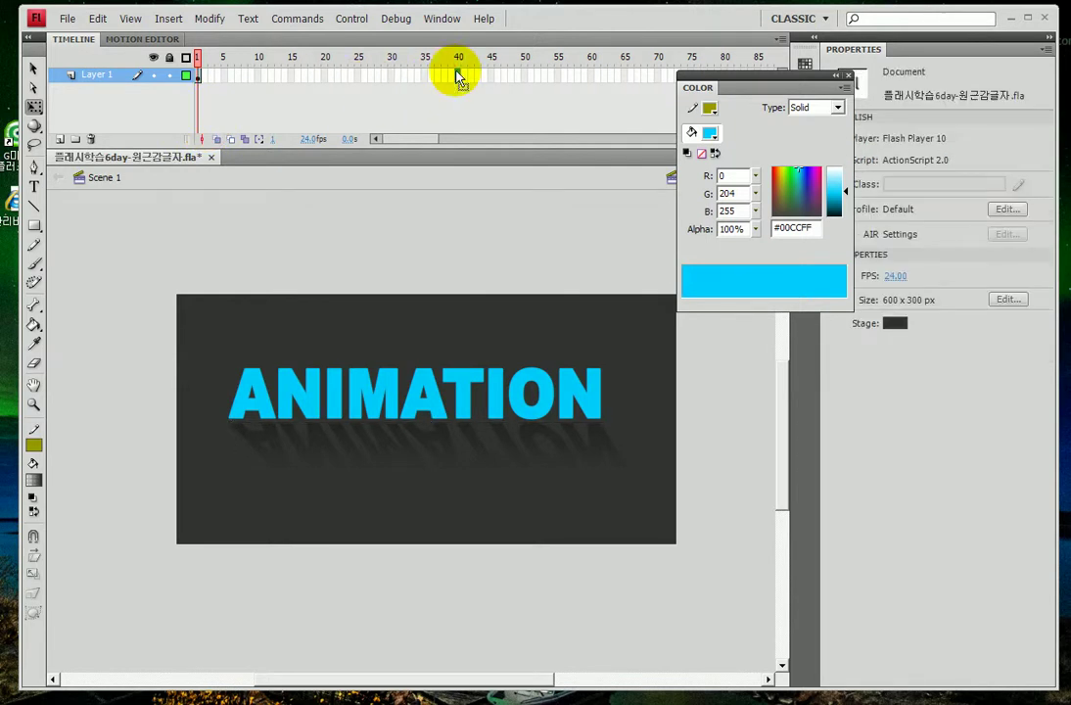
click(457, 77)
key(F6)
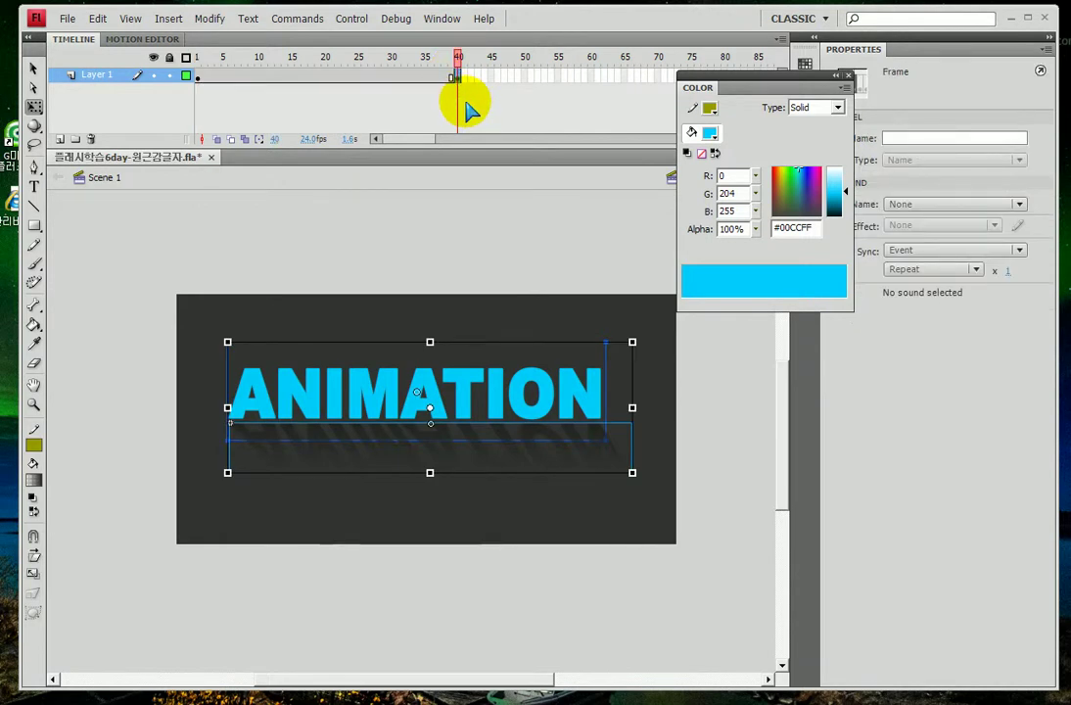
key(Return)
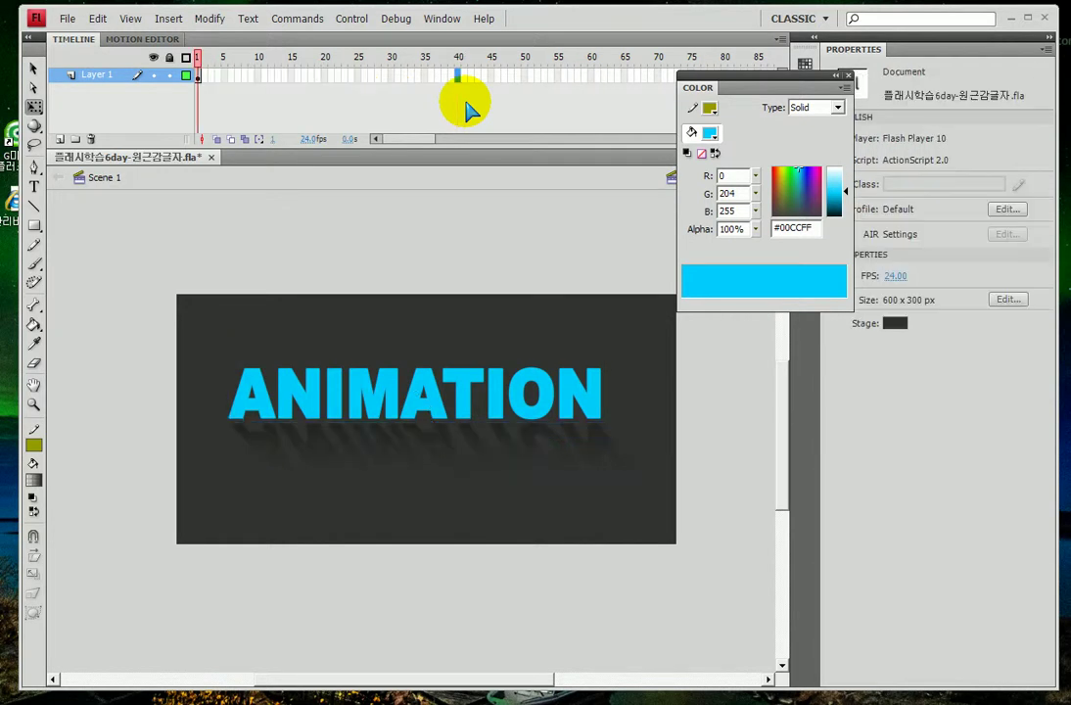
click(91, 299)
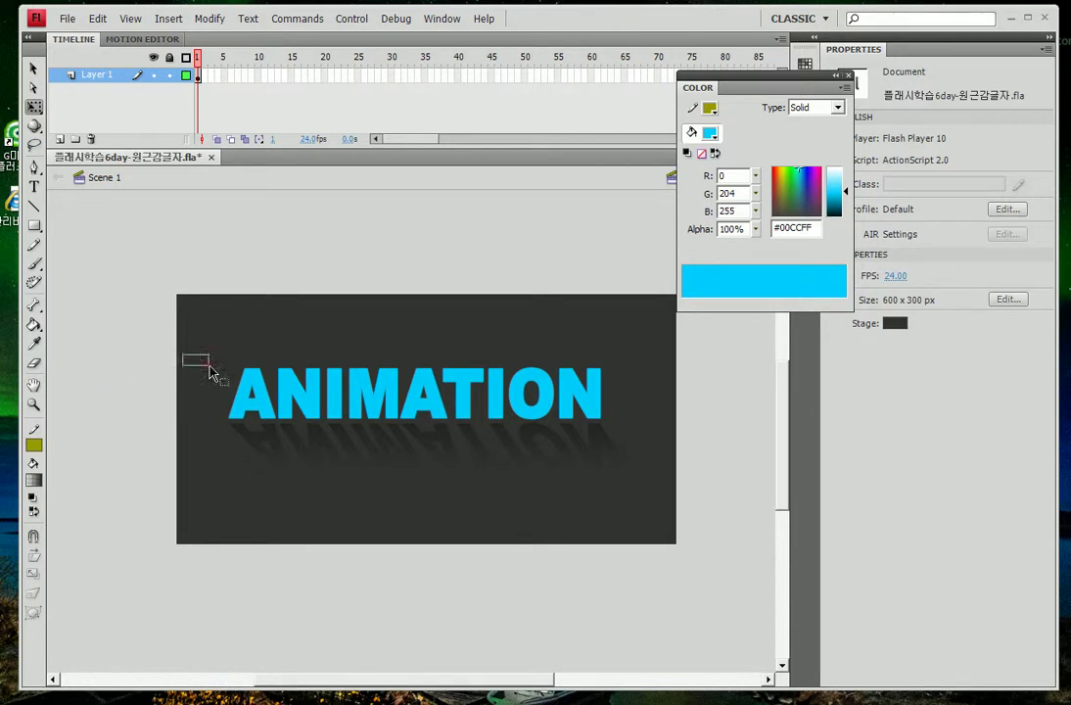
Step: Select only the shadow symbol beneath the ANIMATION text
drag(196, 360, 426, 531)
click(421, 527)
click(373, 464)
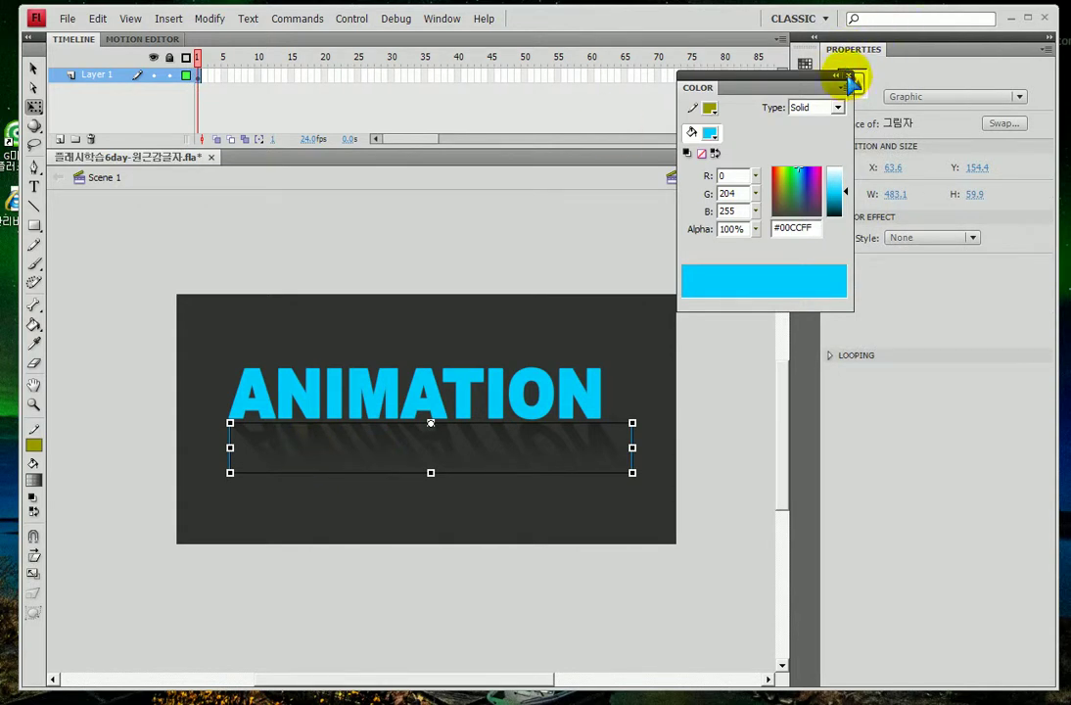
Step: Reset the Classic workspace to its default layout and check the shadow symbol in the document library
click(795, 19)
click(808, 152)
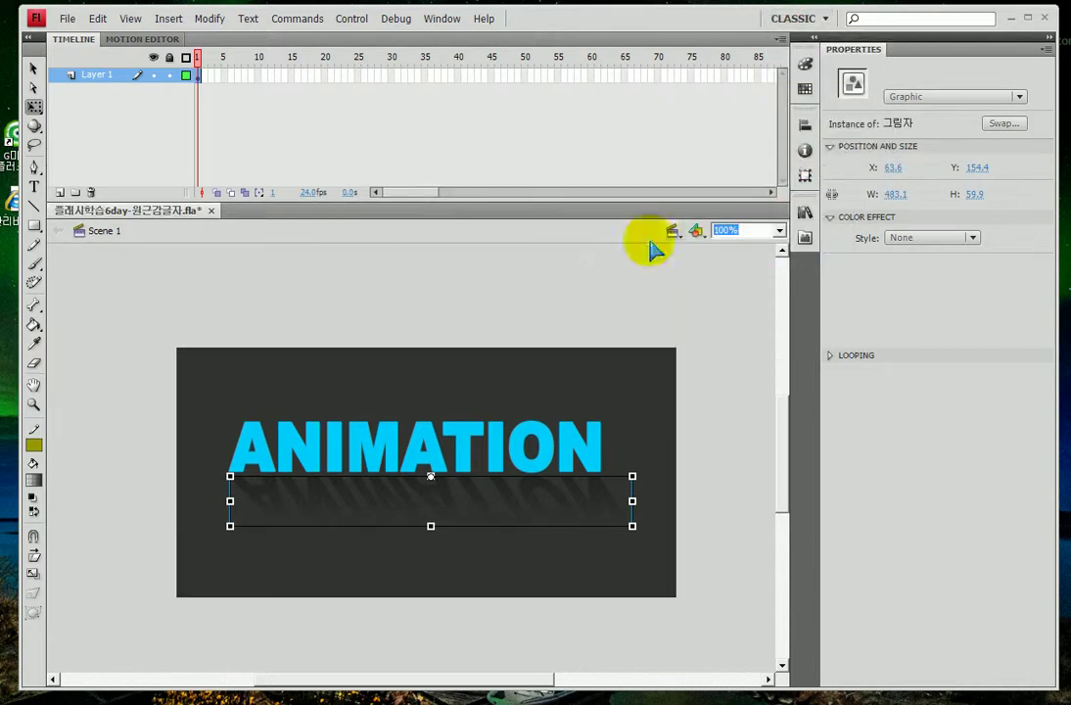
click(803, 211)
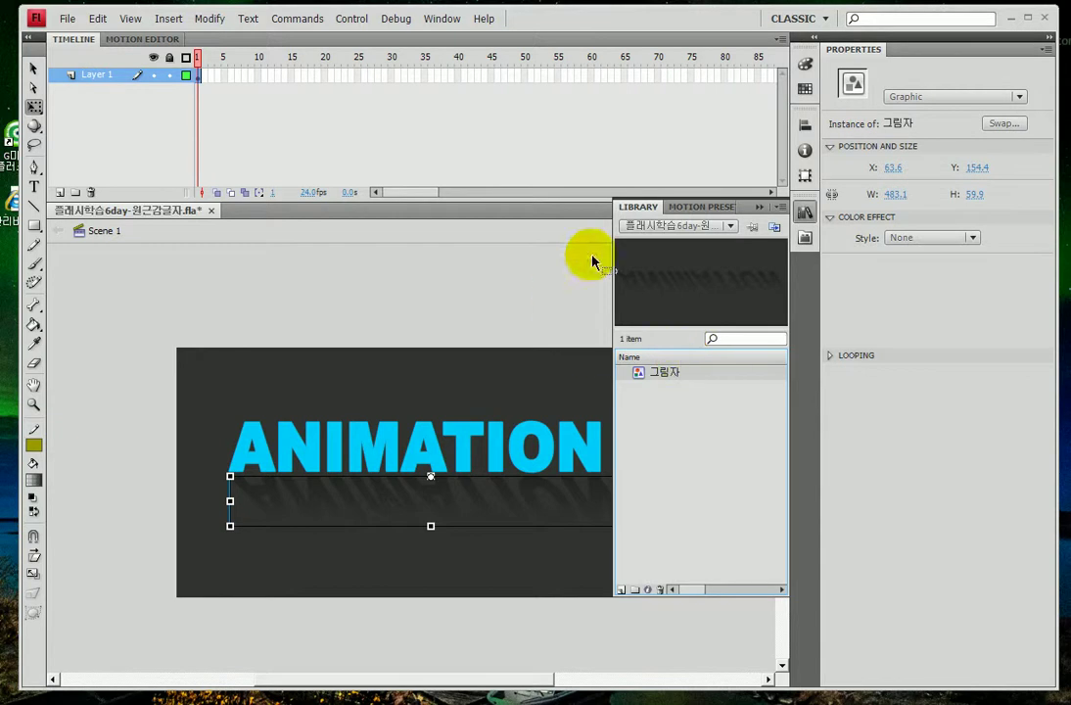
click(759, 207)
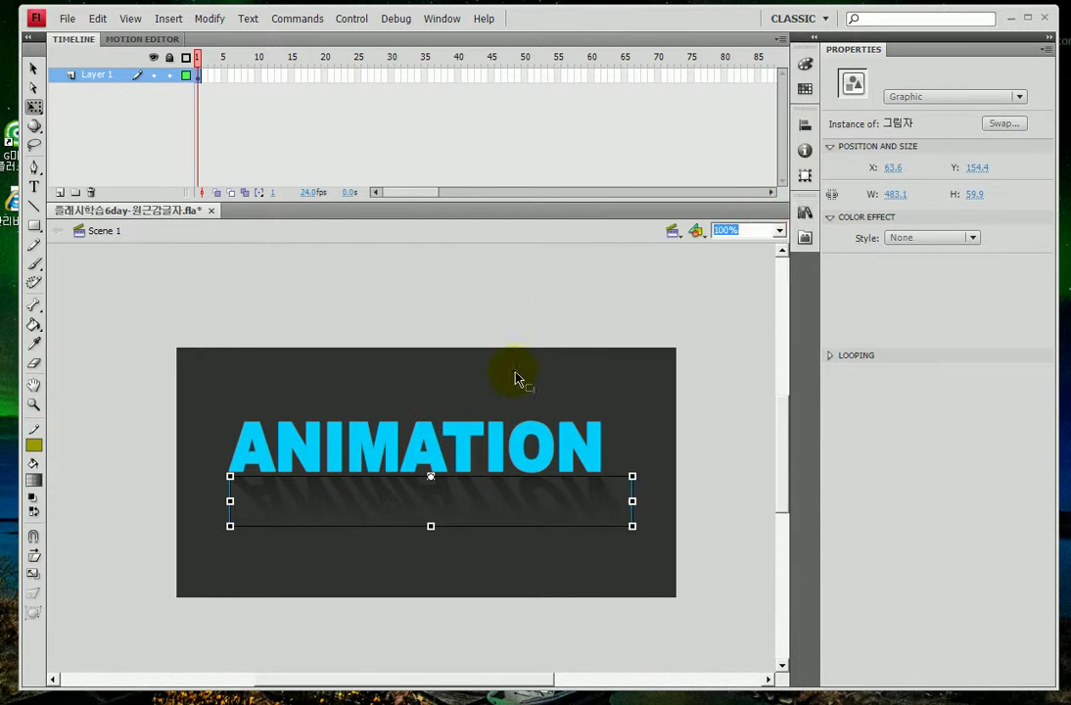
Step: Distribute the selected shadow symbol to its own layer, separate from the ANIMATION text
scroll(511, 377, down, 2)
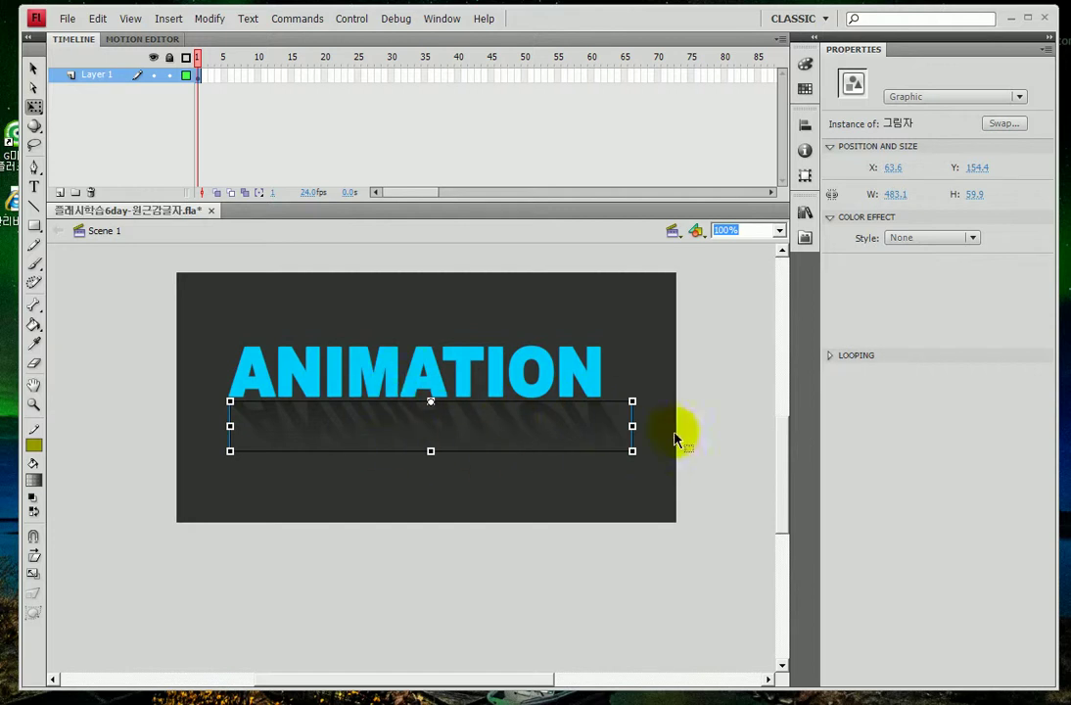
right_click(530, 429)
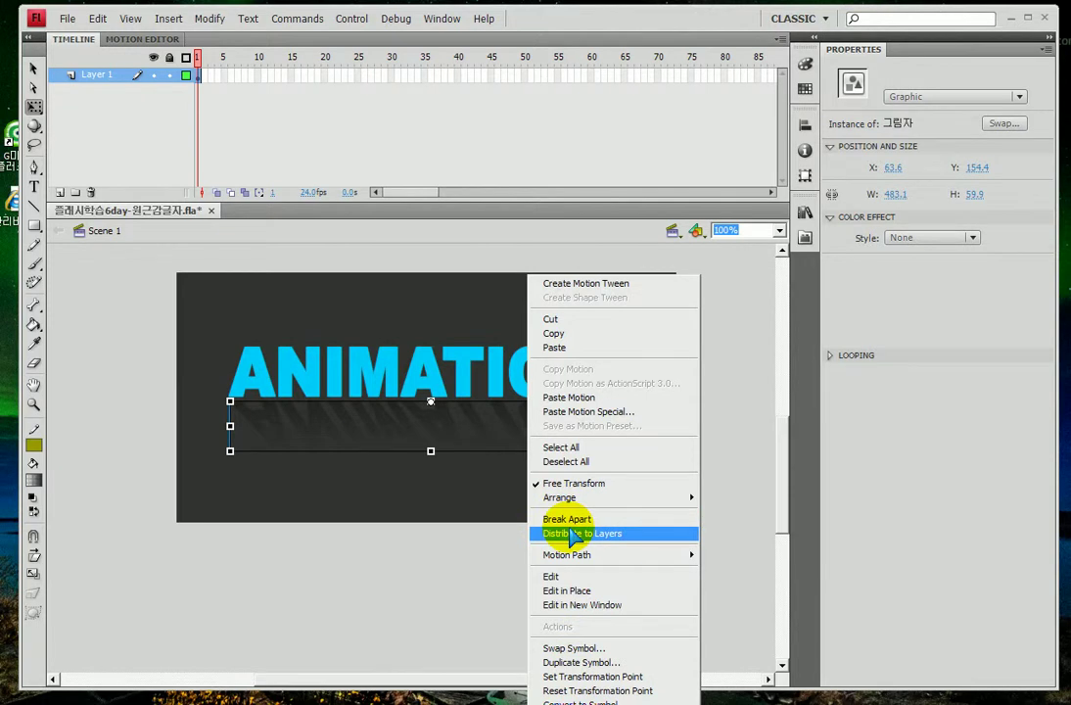
click(601, 537)
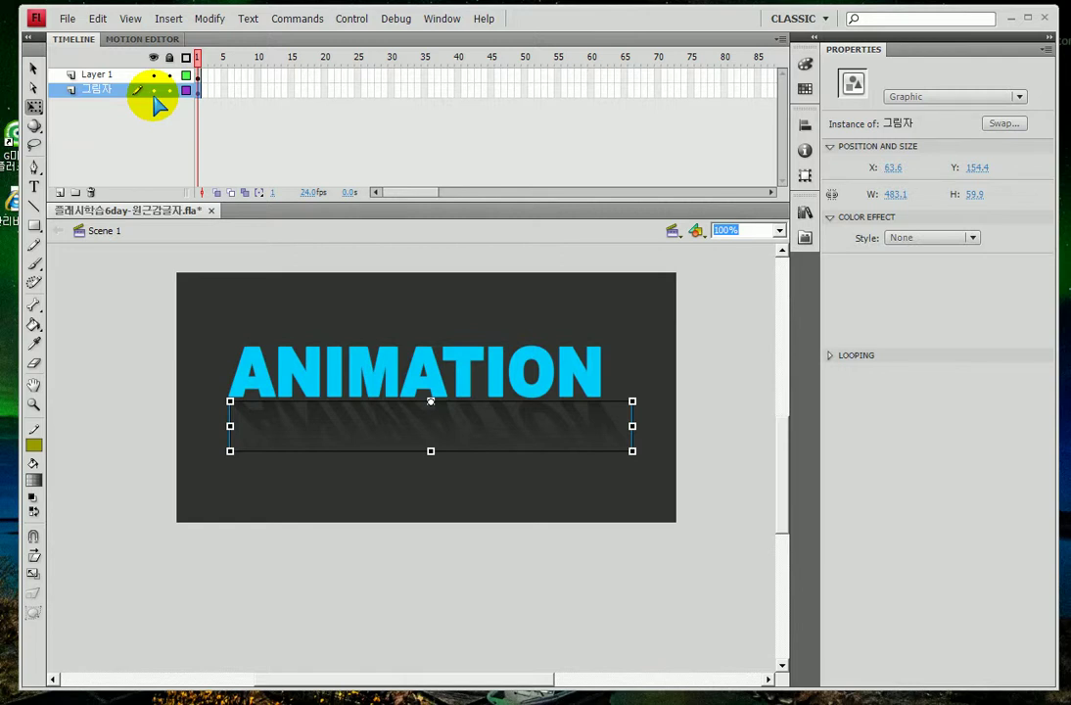
click(429, 404)
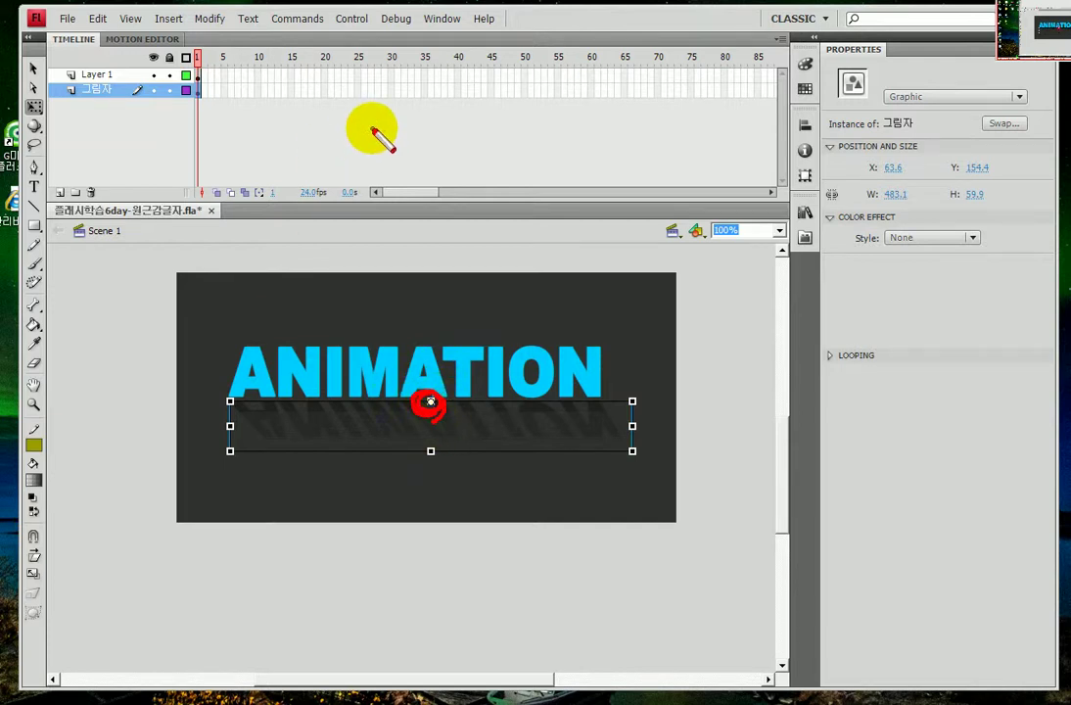
Step: Insert a keyframe at frame 40 of the shadow layer and skew the shadow's lower edge rightward to about 603 px overall width
click(457, 89)
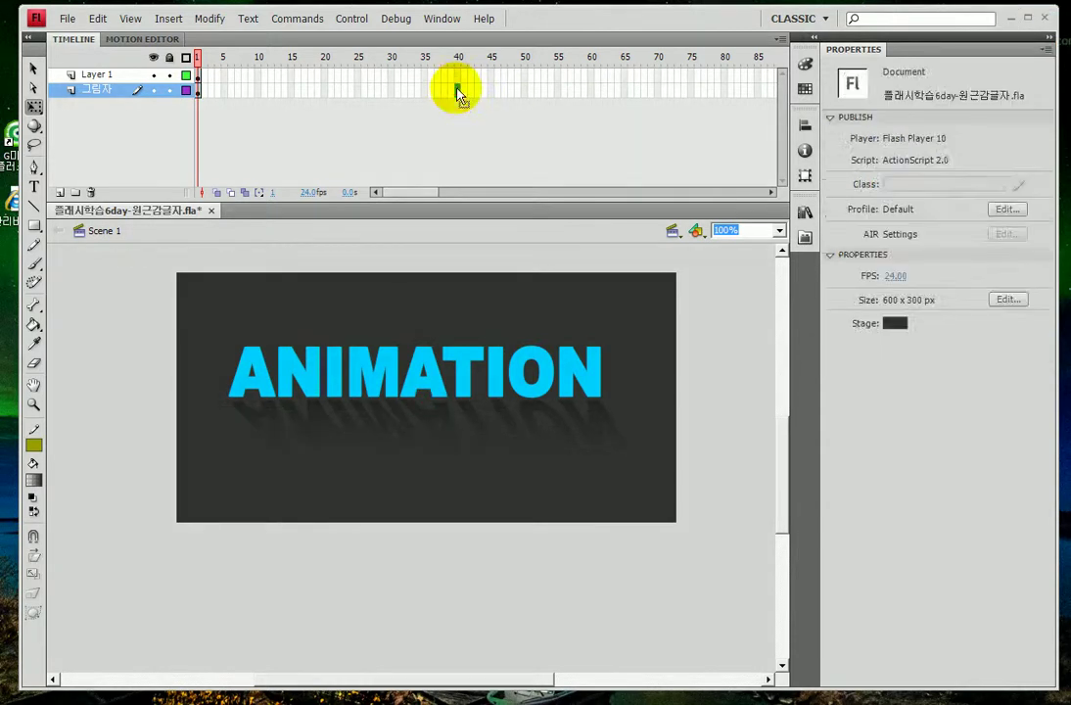
key(F6)
drag(466, 108, 473, 140)
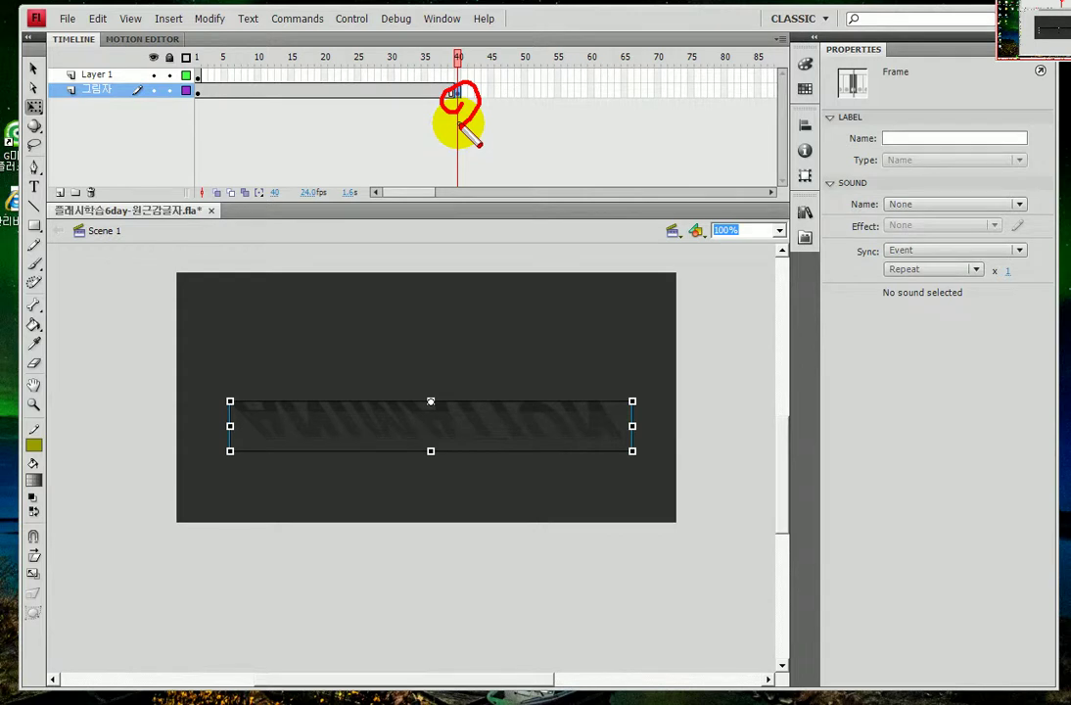
key(Escape)
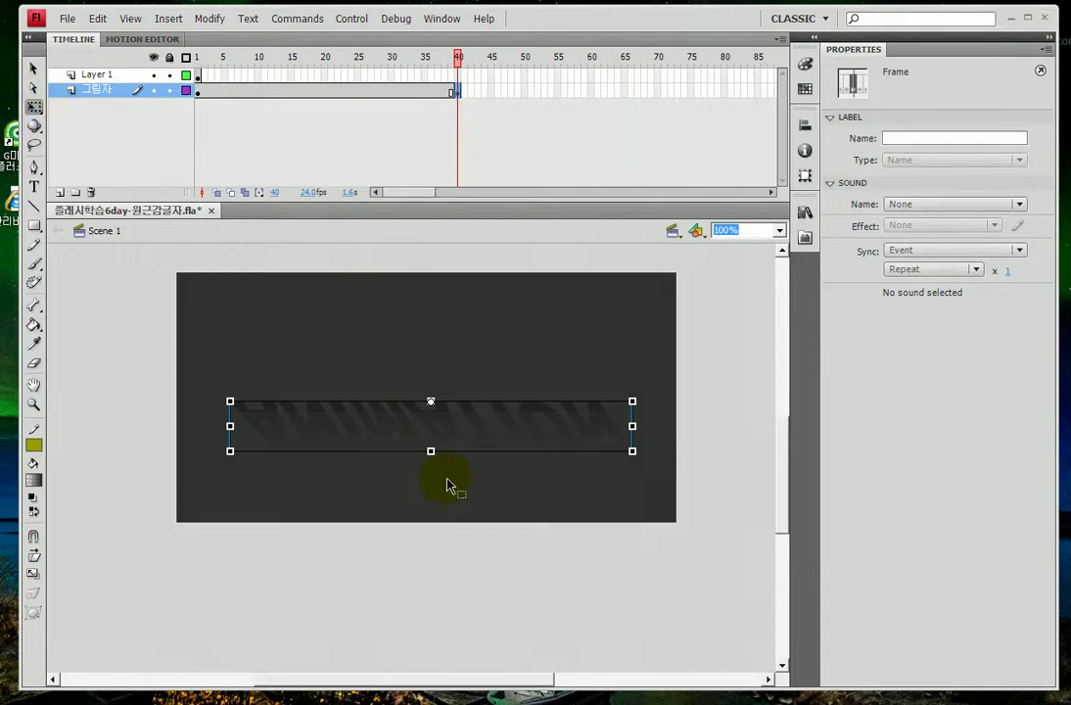
drag(431, 451, 606, 461)
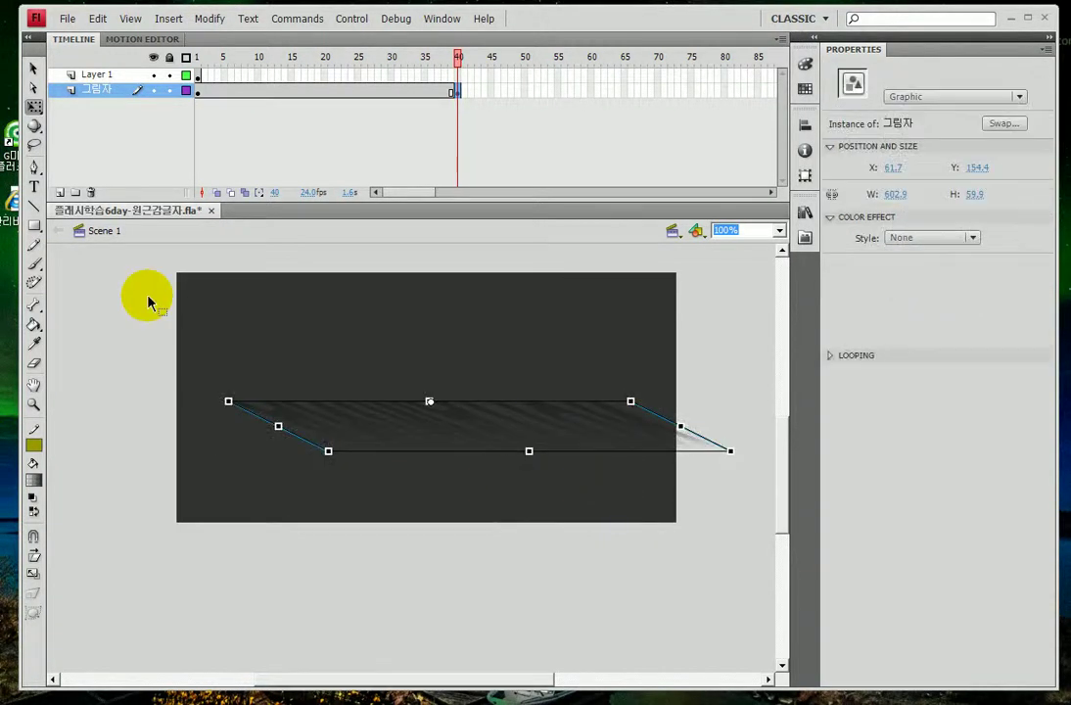
Step: Create a classic tween between frames 1 and 40 of the shadow layer and scrub through it
right_click(298, 91)
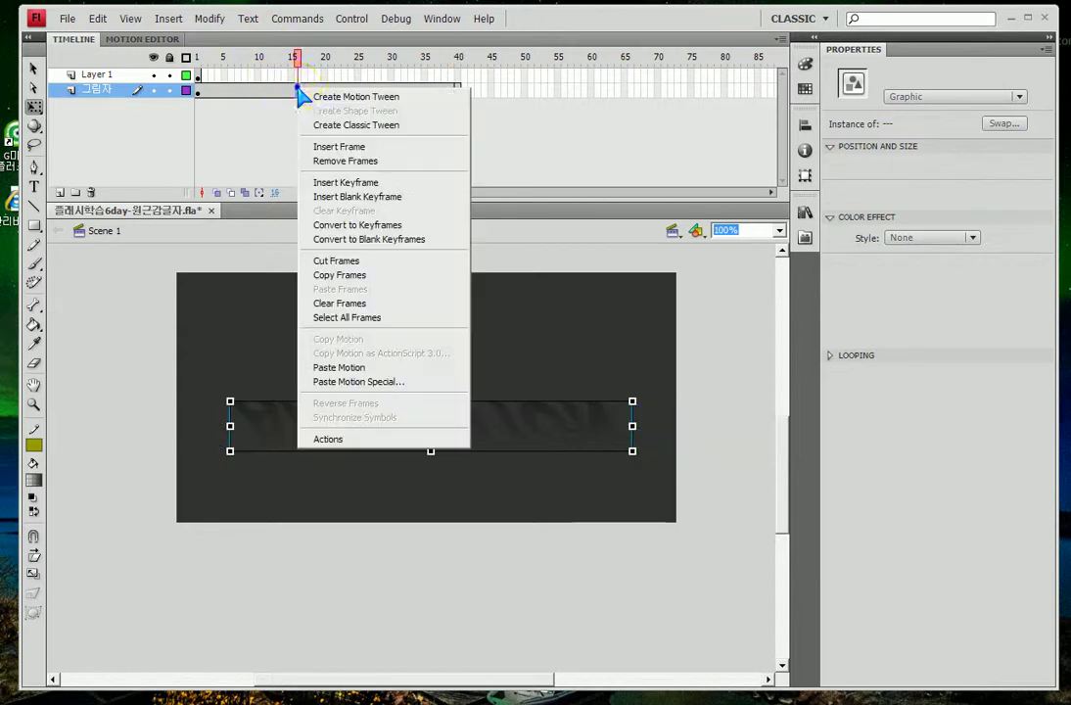
click(350, 123)
drag(256, 59, 203, 75)
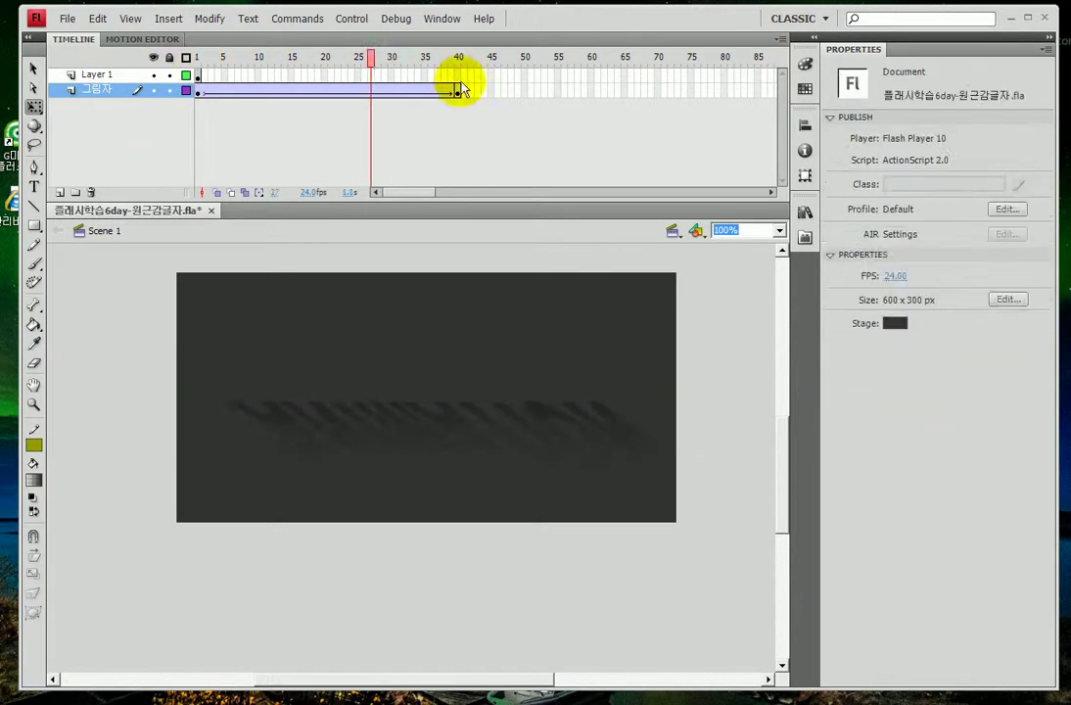
drag(461, 94, 458, 90)
Step: Extend both Layer 1 and the shadow layer to frame 60 with regular frames
drag(591, 65, 592, 117)
key(Escape)
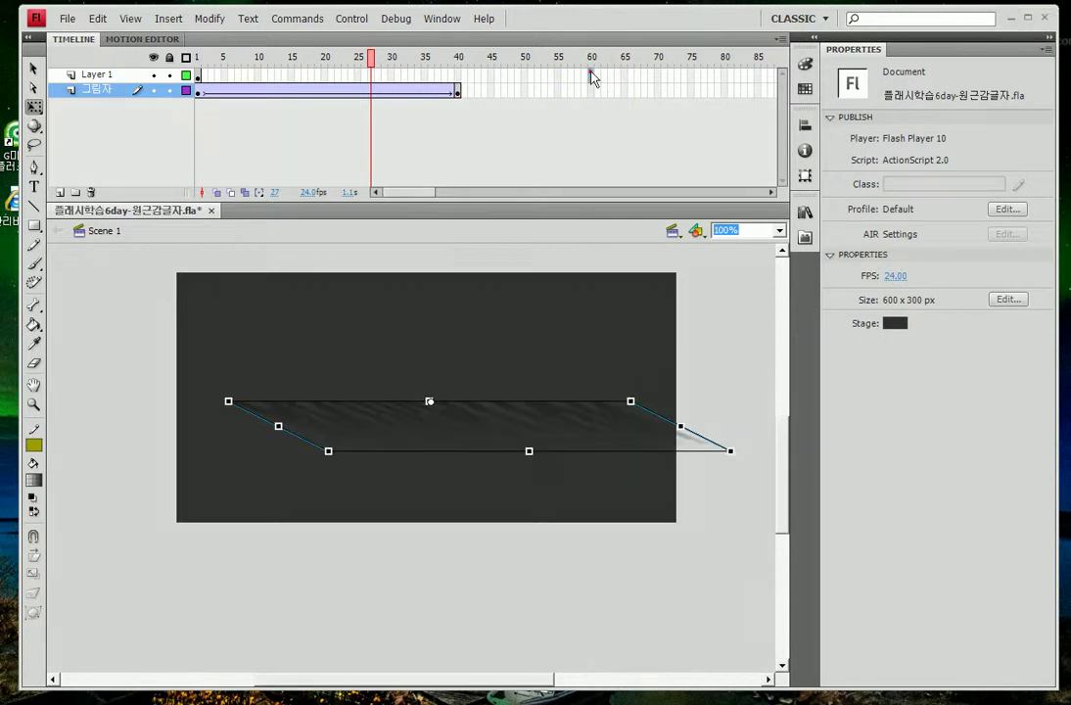
click(591, 77)
key(F6)
click(591, 91)
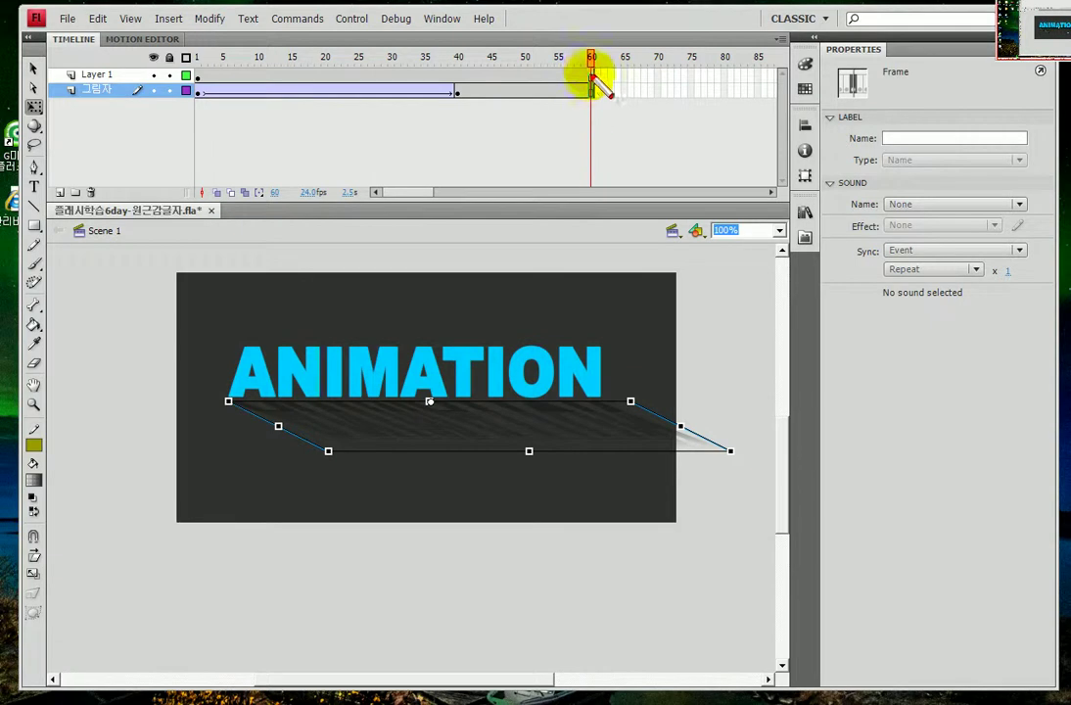
drag(590, 54, 591, 99)
mouse_move(209, 57)
mouse_down()
mouse_move(260, 140)
mouse_move(473, 153)
mouse_move(588, 106)
mouse_up()
key(Escape)
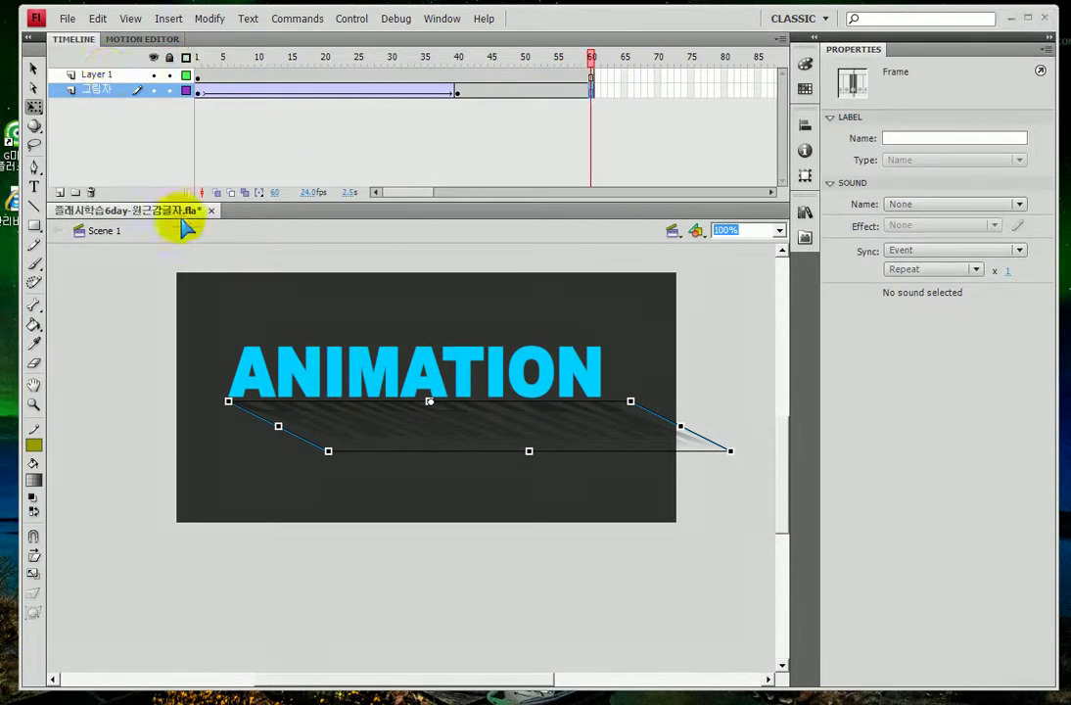
Step: Test the movie to preview the moving shadow, and close the preview window
key(ctrl+Return)
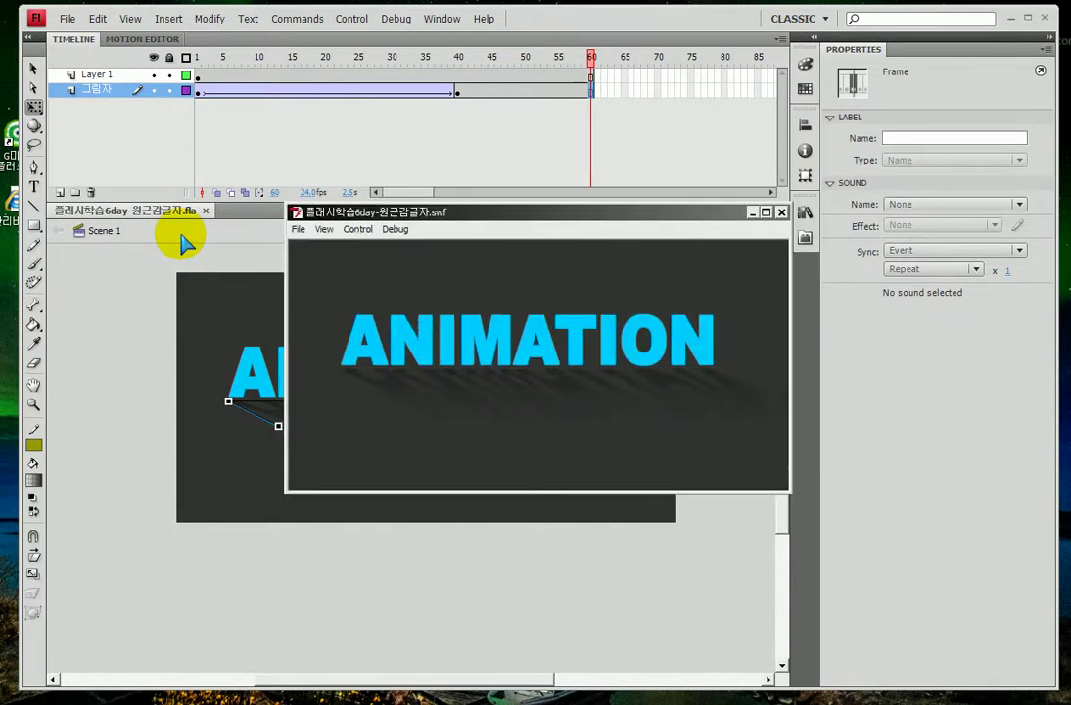
click(795, 233)
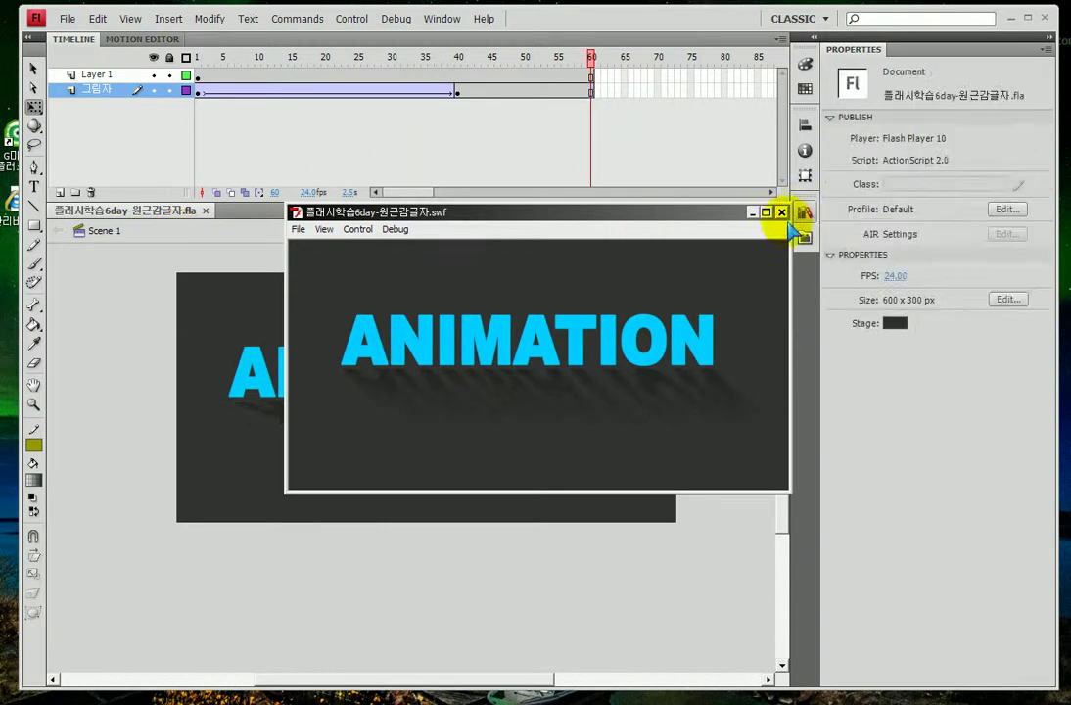
click(781, 212)
mouse_move(341, 110)
mouse_down()
mouse_move(280, 98)
mouse_move(332, 72)
mouse_move(350, 115)
mouse_move(279, 92)
mouse_move(364, 98)
mouse_move(240, 127)
mouse_move(335, 121)
mouse_move(319, 152)
mouse_up()
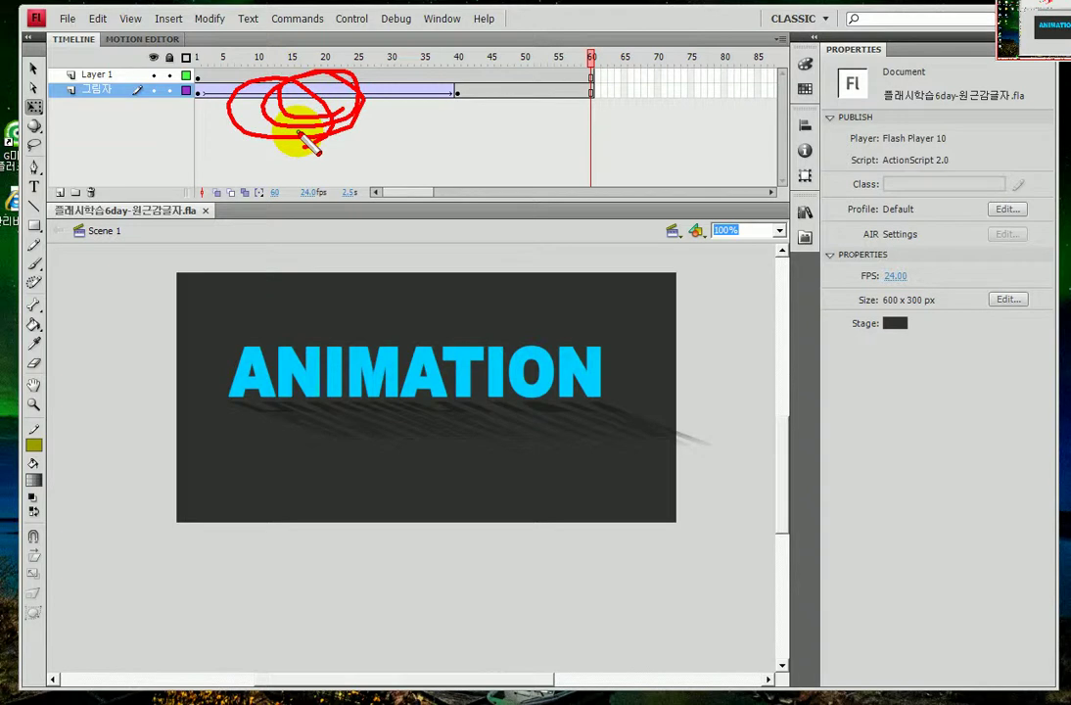
key(Escape)
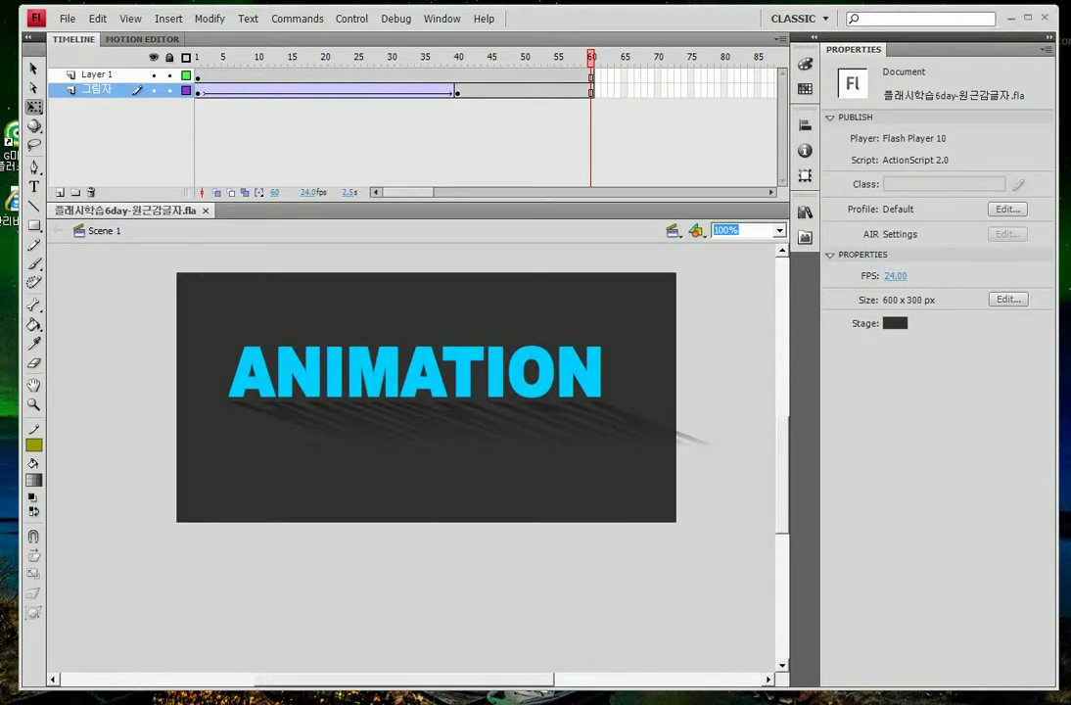